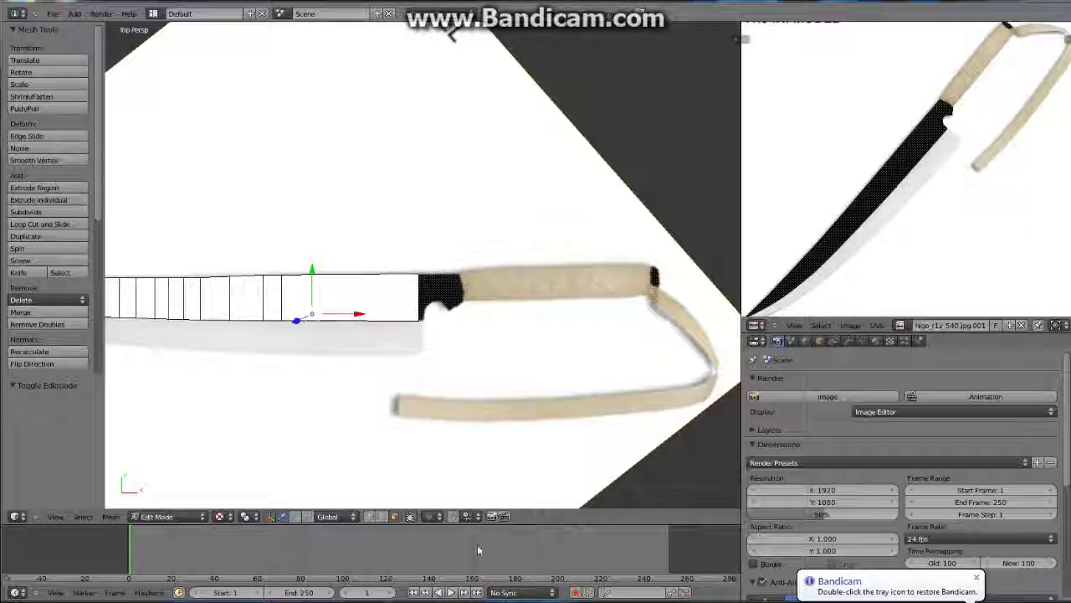
# Orbit to inspect the knife at an angle, then return to the straight Top view (Numpad 7).
pyautogui.moveTo(466, 358); pyautogui.dragTo(556, 124, button='middle')
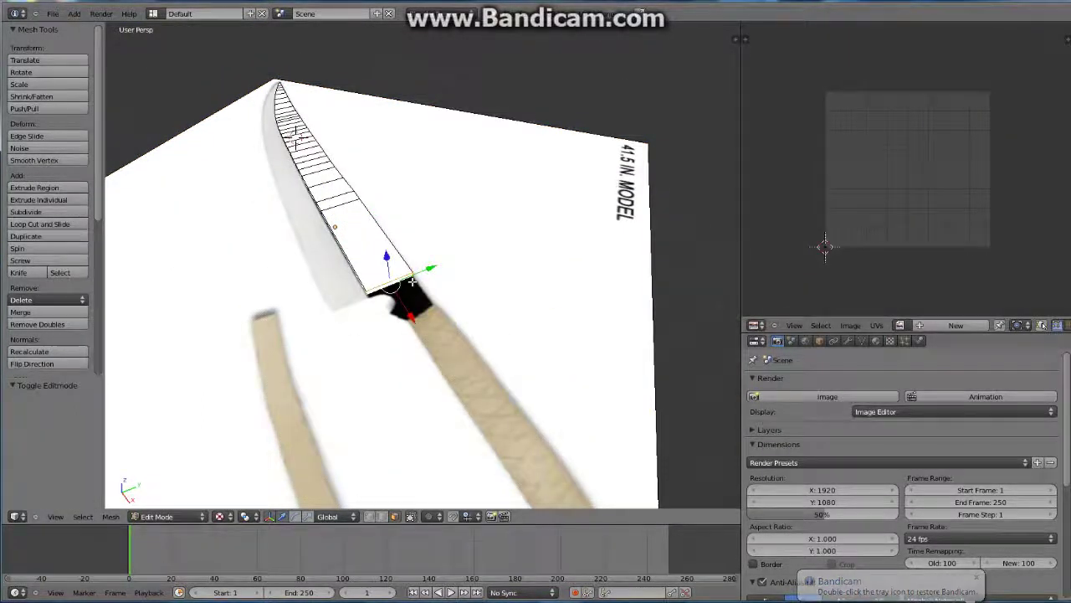
pyautogui.press('KP_7')
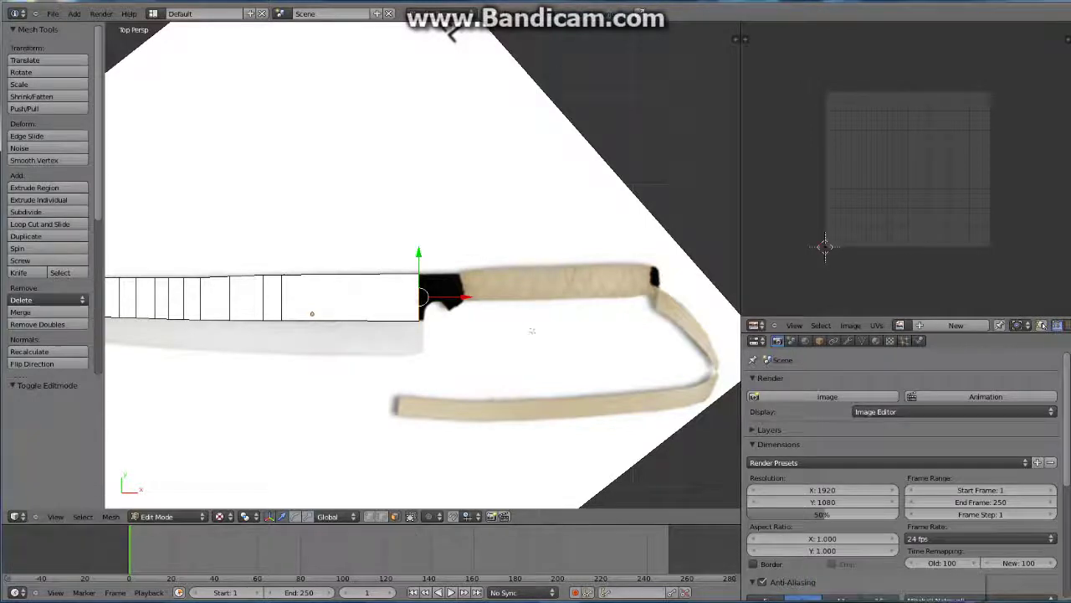
# Extrude the blade's end edge twice, scale it along Y to 0.57, and reposition it vertically.
pyautogui.press('e')
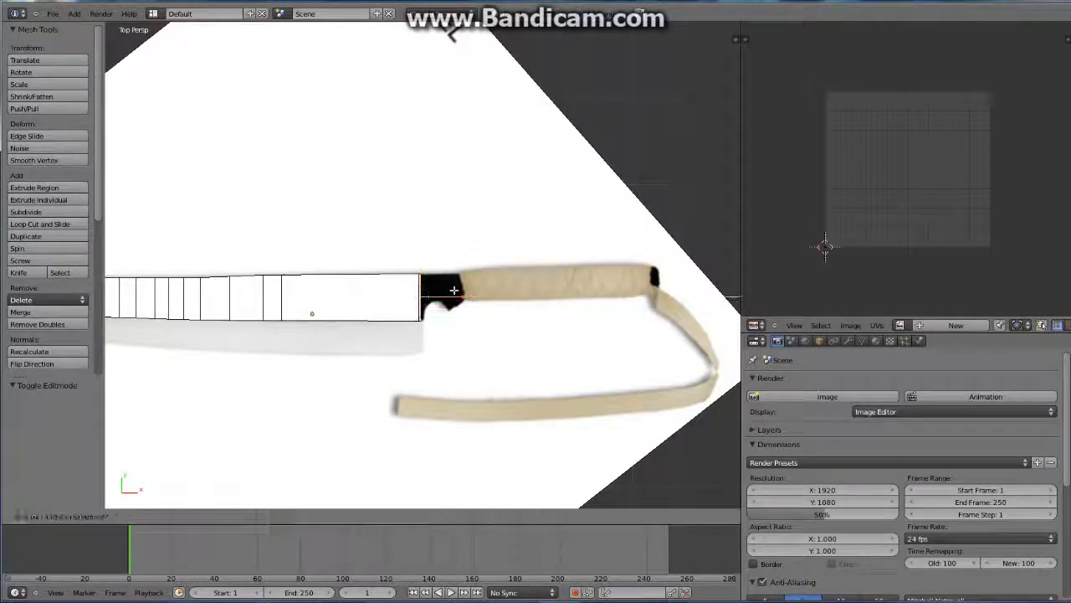
pyautogui.click(455, 289)
pyautogui.press('e')
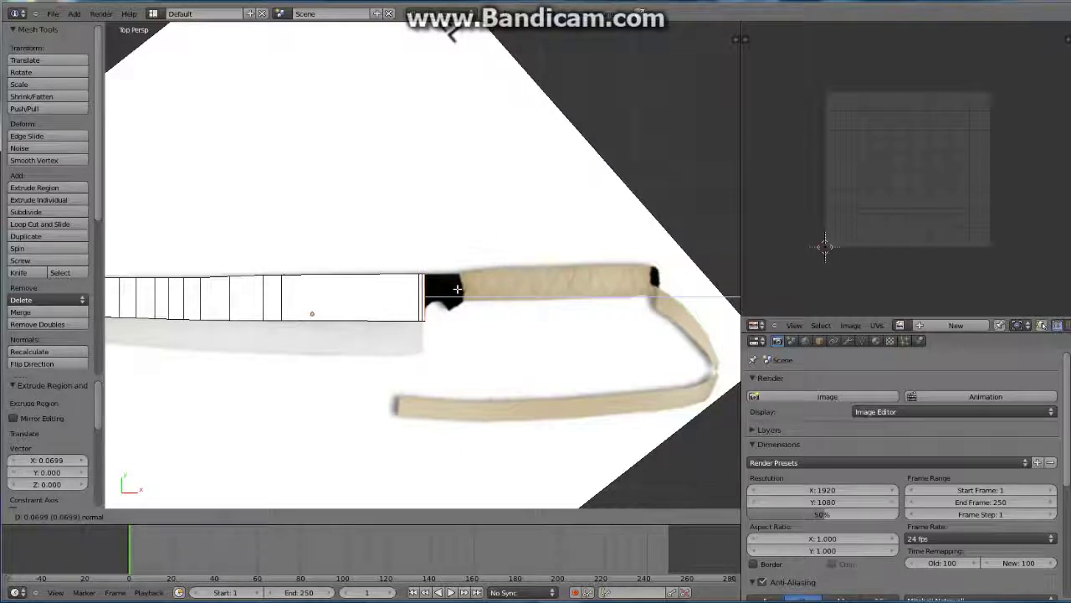
pyautogui.click(449, 322)
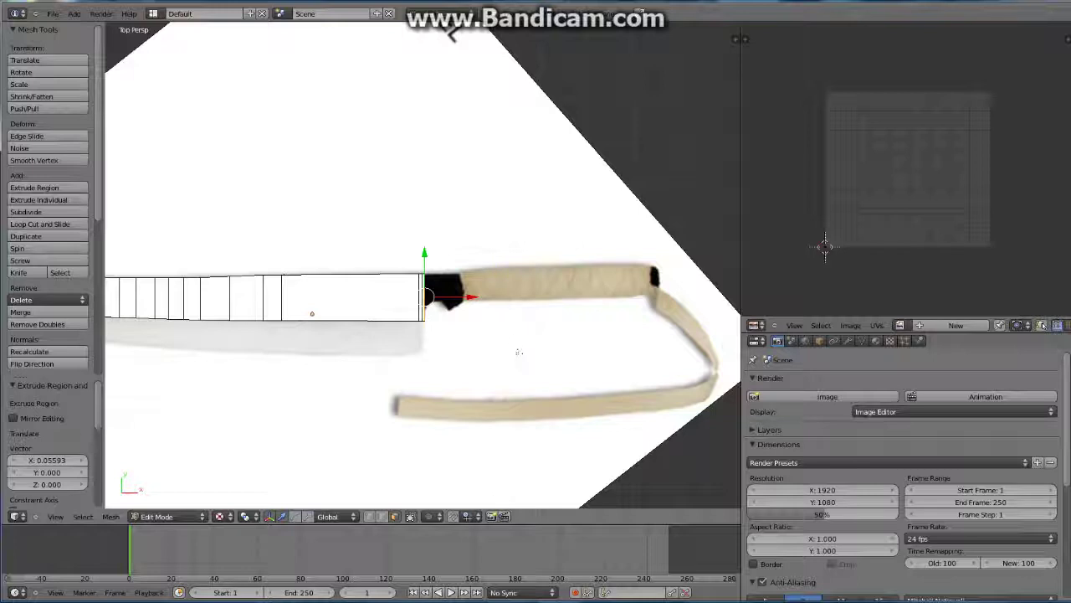
pyautogui.press('s')
pyautogui.press('z')
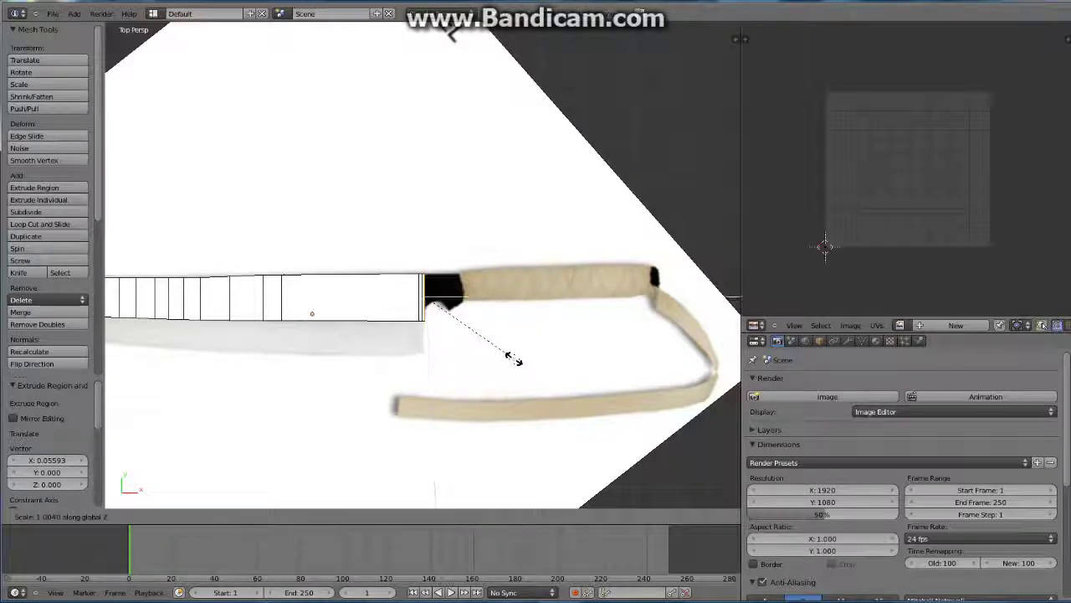
pyautogui.press('y')
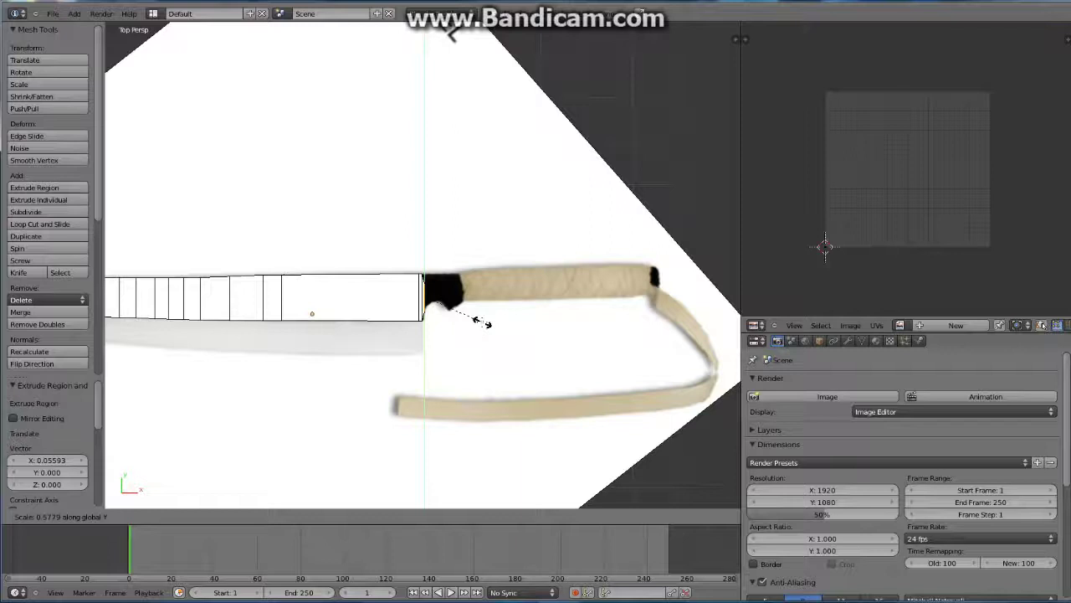
pyautogui.click(481, 321)
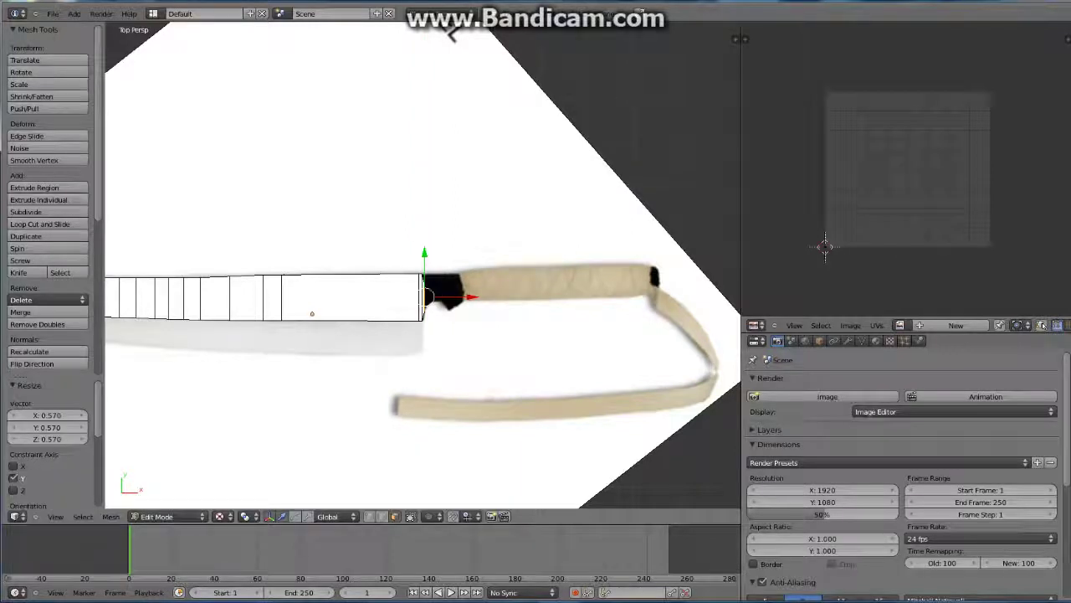
pyautogui.press('g')
pyautogui.press('y')
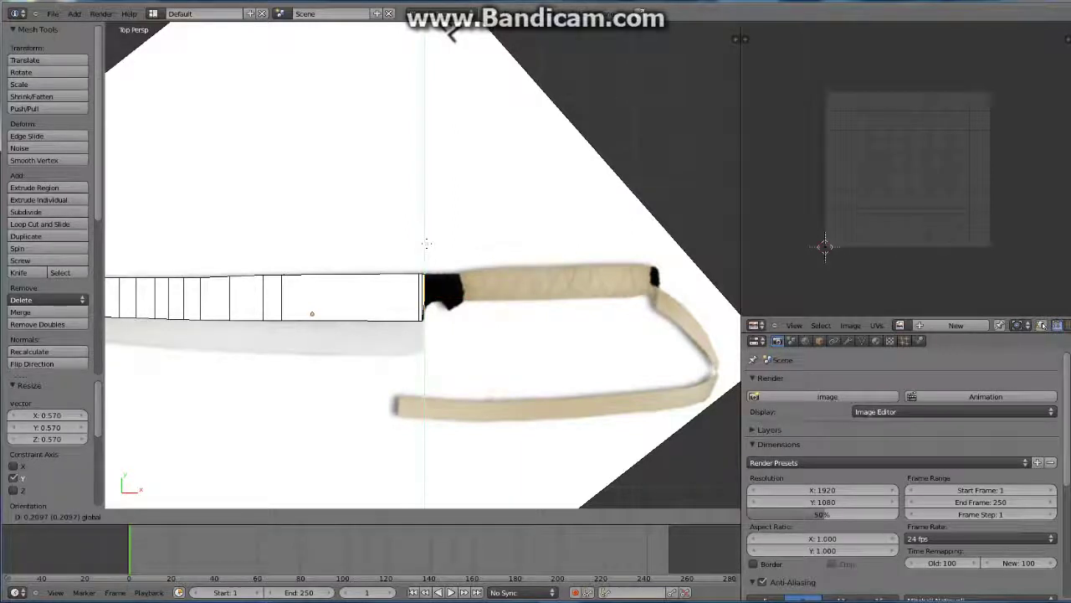
pyautogui.click(450, 266)
# Extrude a series of short tang sections across the bolster toward the handle.
pyautogui.press('e')
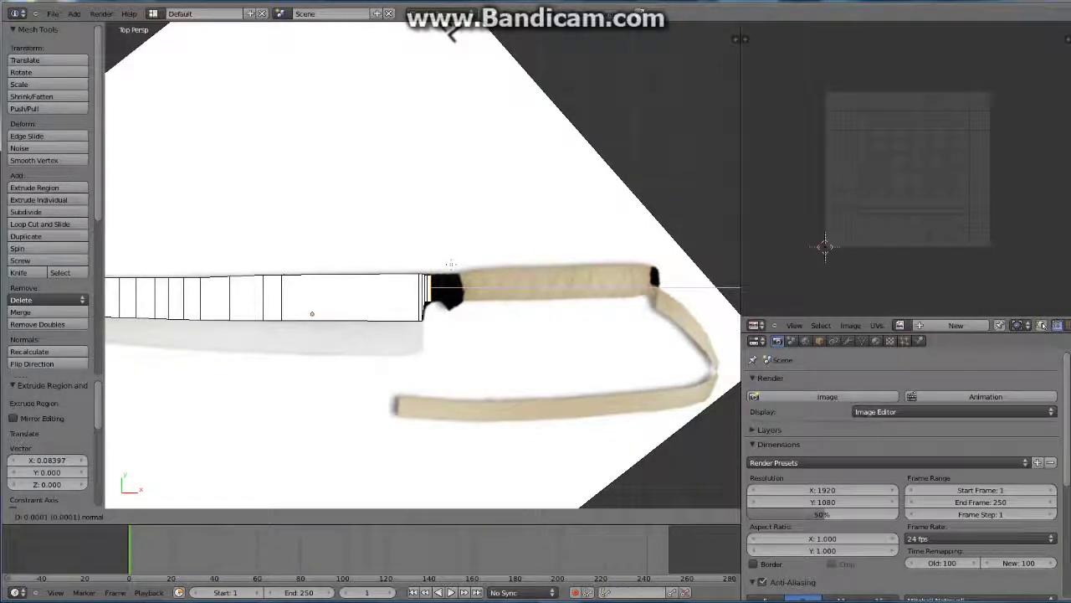
pyautogui.click(455, 264)
pyautogui.press('e')
pyautogui.click(459, 264)
pyautogui.press('e')
pyautogui.click(462, 263)
pyautogui.press('e')
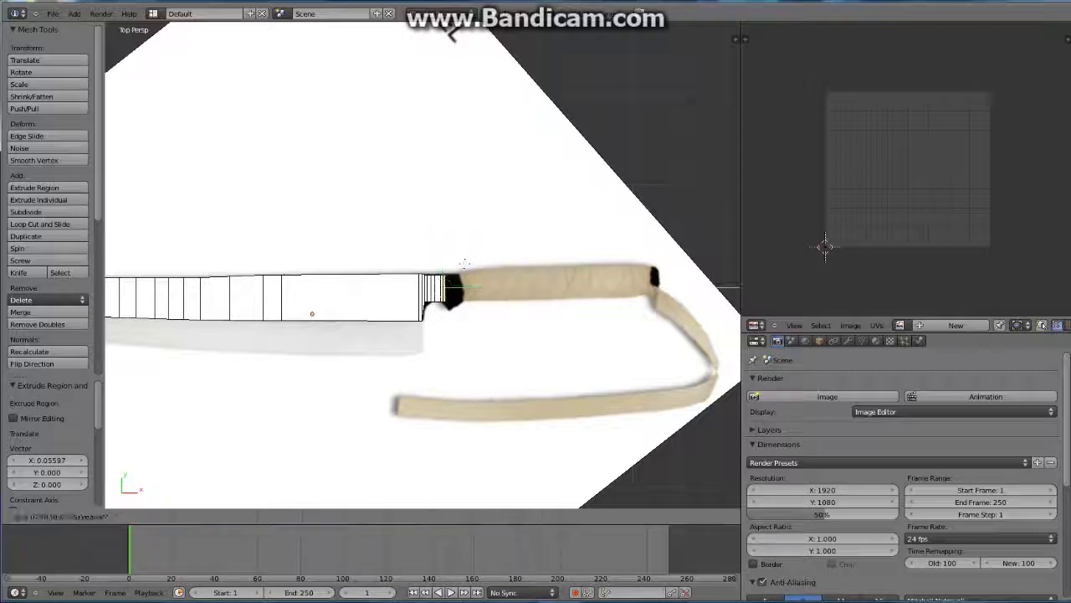
pyautogui.press('e')
pyautogui.click(468, 264)
pyautogui.press('e')
pyautogui.click(473, 264)
pyautogui.press('e')
pyautogui.click(477, 263)
pyautogui.press('e')
pyautogui.click(473, 266)
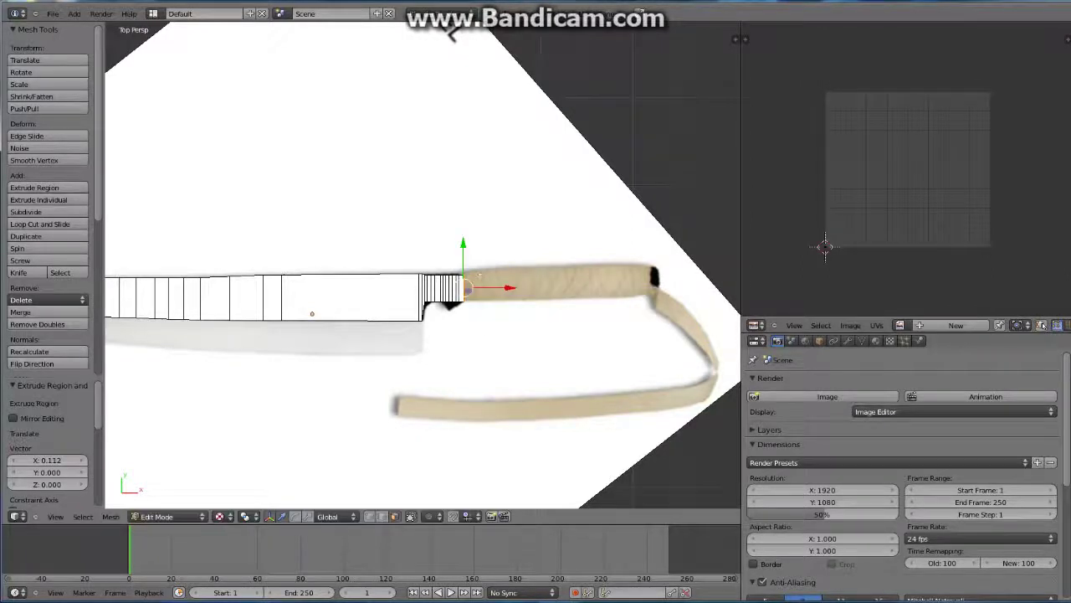
pyautogui.scroll(4, 477, 347)
pyautogui.scroll(2, 477, 348)
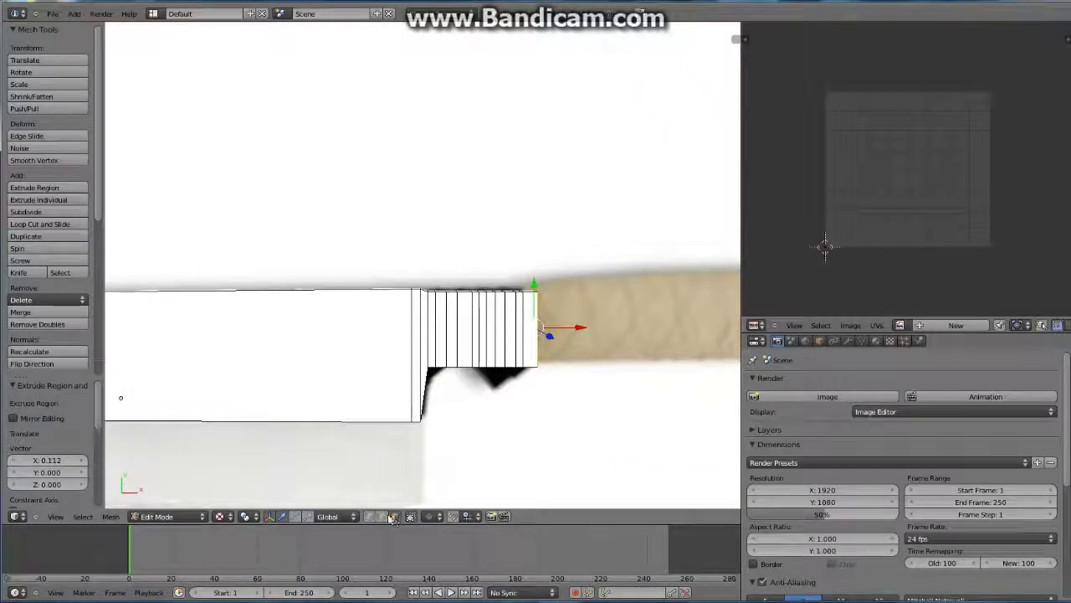
# Move the blade-tang junction edge vertically, then nudge it sideways along X.
pyautogui.moveTo(423, 409); pyautogui.dragTo(400, 377, button='middle')
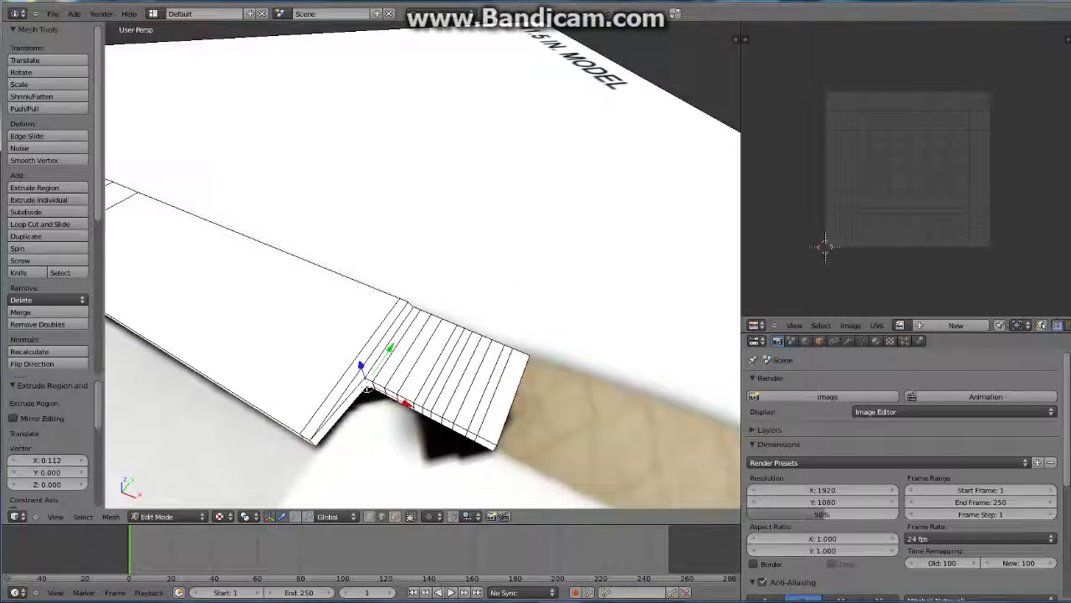
pyautogui.press('KP_7')
pyautogui.scroll(3, 410, 374)
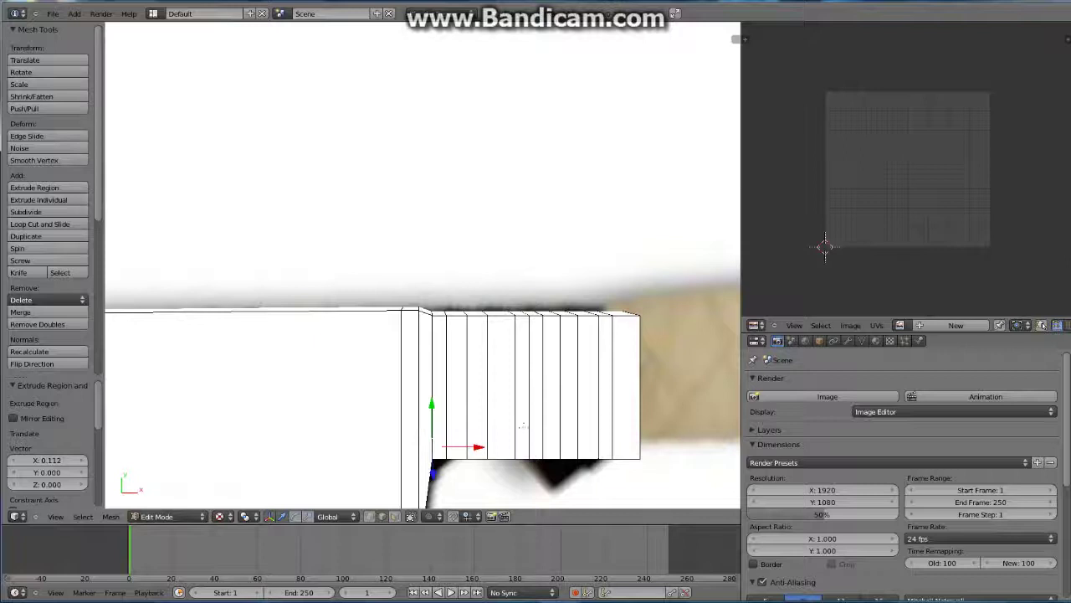
pyautogui.moveTo(411, 374)
pyautogui.keyDown('shift'); pyautogui.mouseDown(button='middle')
pyautogui.moveTo(411, 278)
pyautogui.moveTo(388, 274)
pyautogui.mouseUp(button='middle'); pyautogui.keyUp('shift')
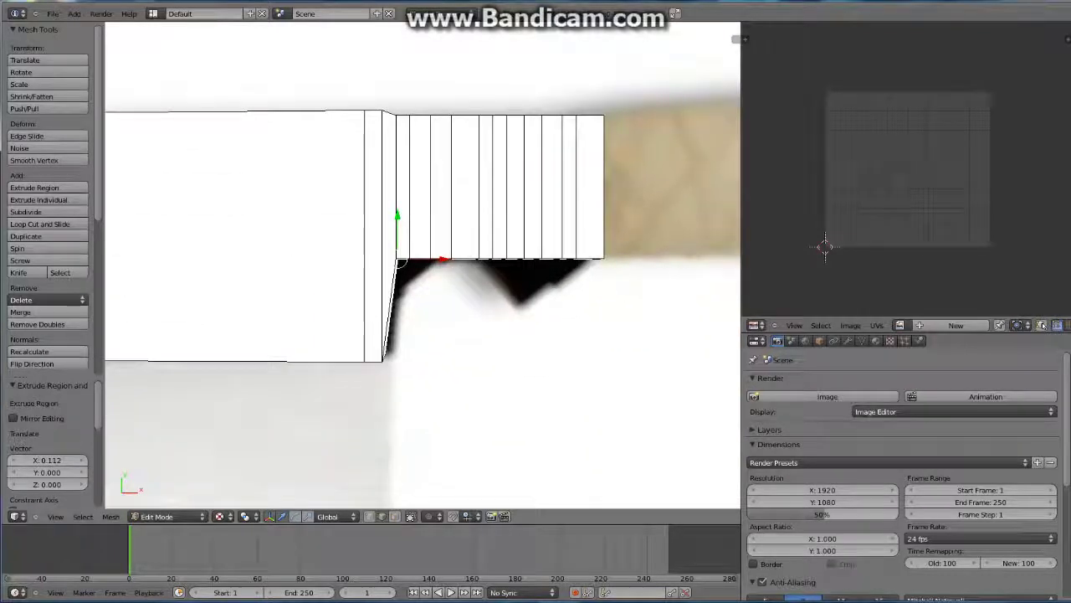
pyautogui.press('g')
pyautogui.press('y')
pyautogui.click(448, 272)
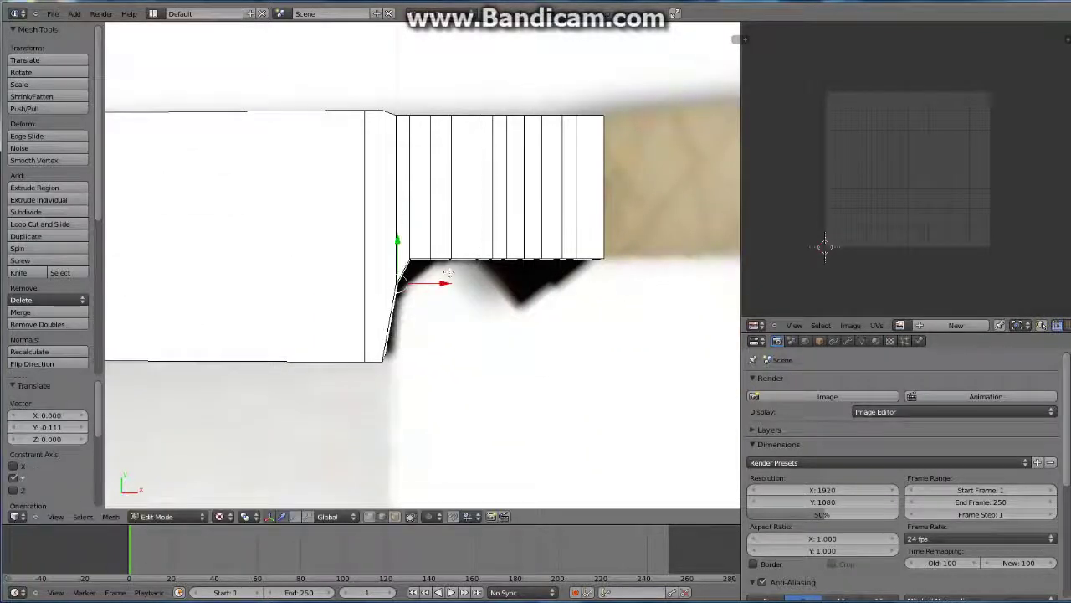
pyautogui.press('g')
pyautogui.press('x')
pyautogui.click(422, 323)
# Shift the bottom corner vertex right along X and lower the notch vertex to form a sloped step.
pyautogui.rightClick(381, 366)
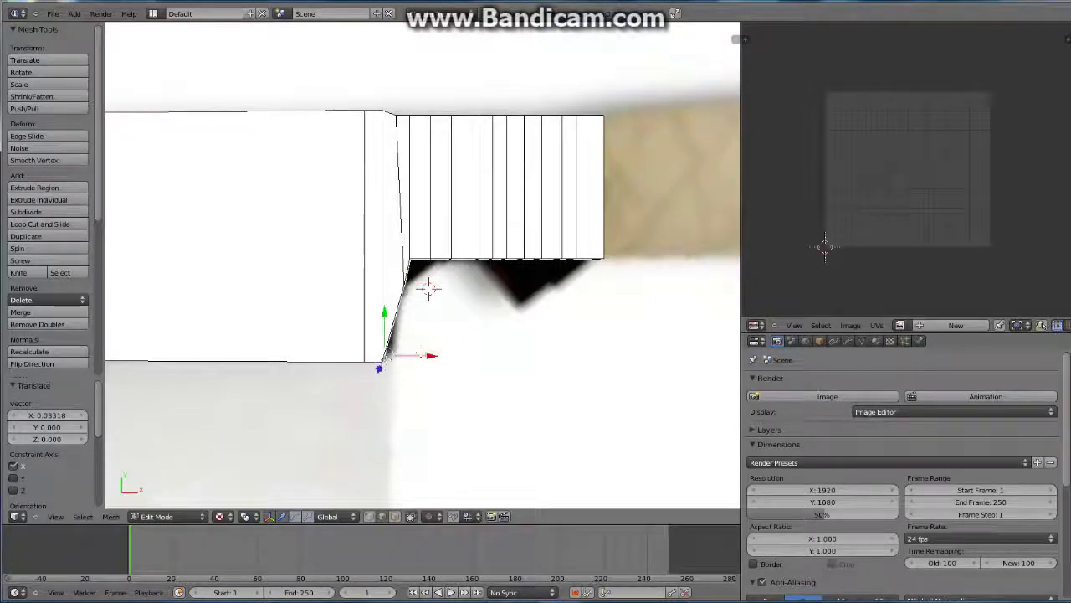
pyautogui.press('g')
pyautogui.press('x')
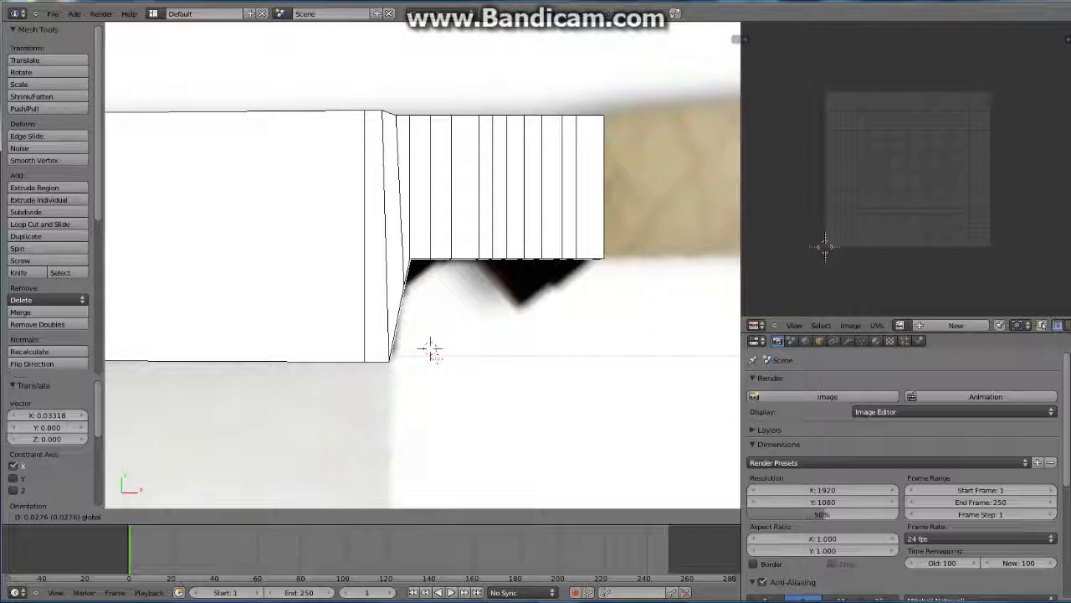
pyautogui.click(430, 350)
pyautogui.moveTo(426, 349); pyautogui.dragTo(407, 411, button='middle')
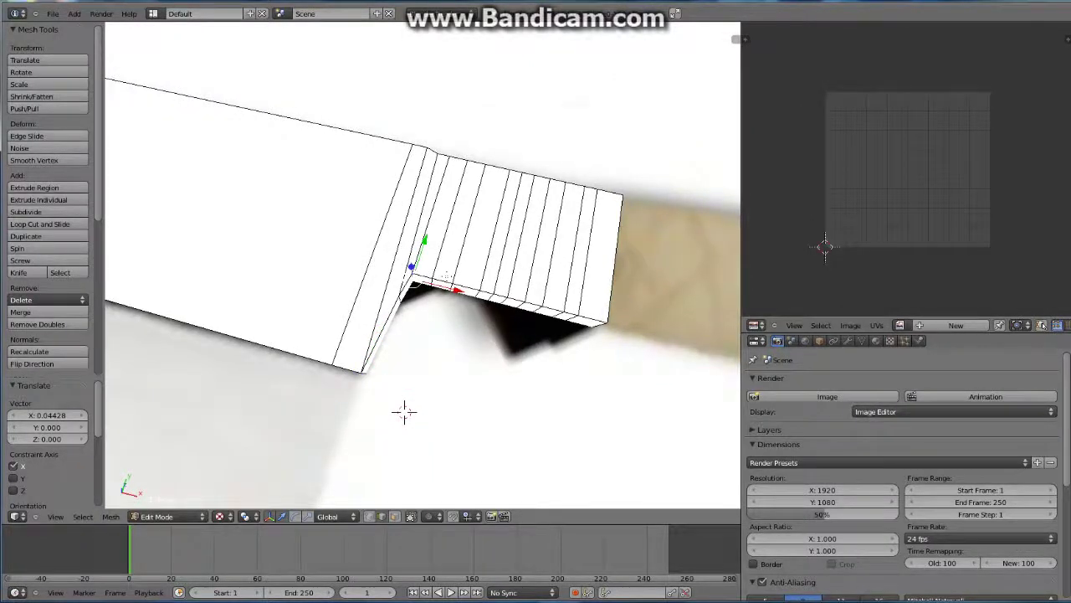
pyautogui.press('KP_7')
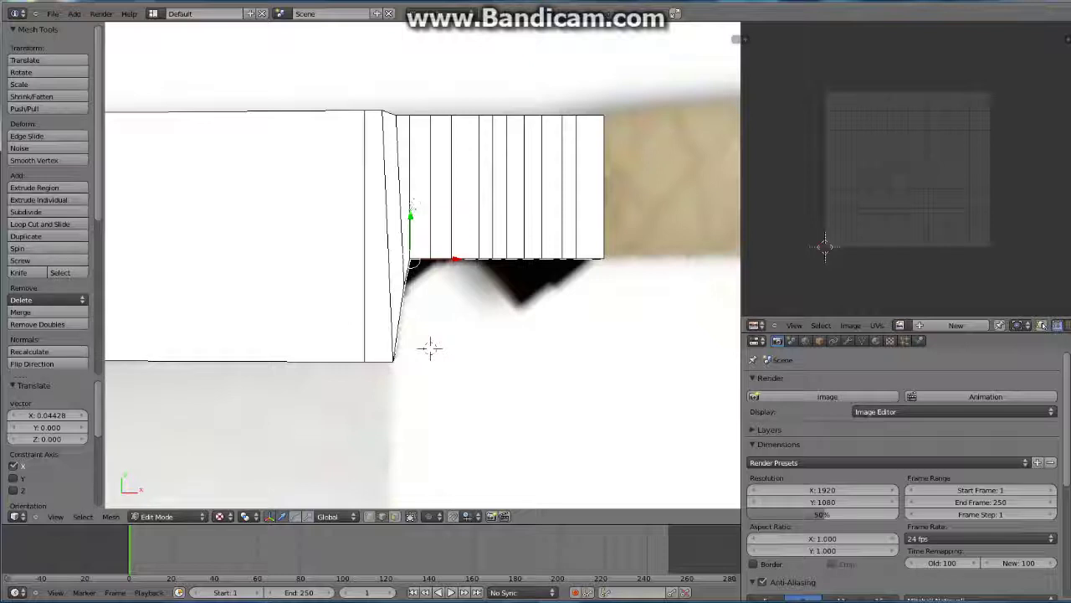
pyautogui.press('g')
pyautogui.press('y')
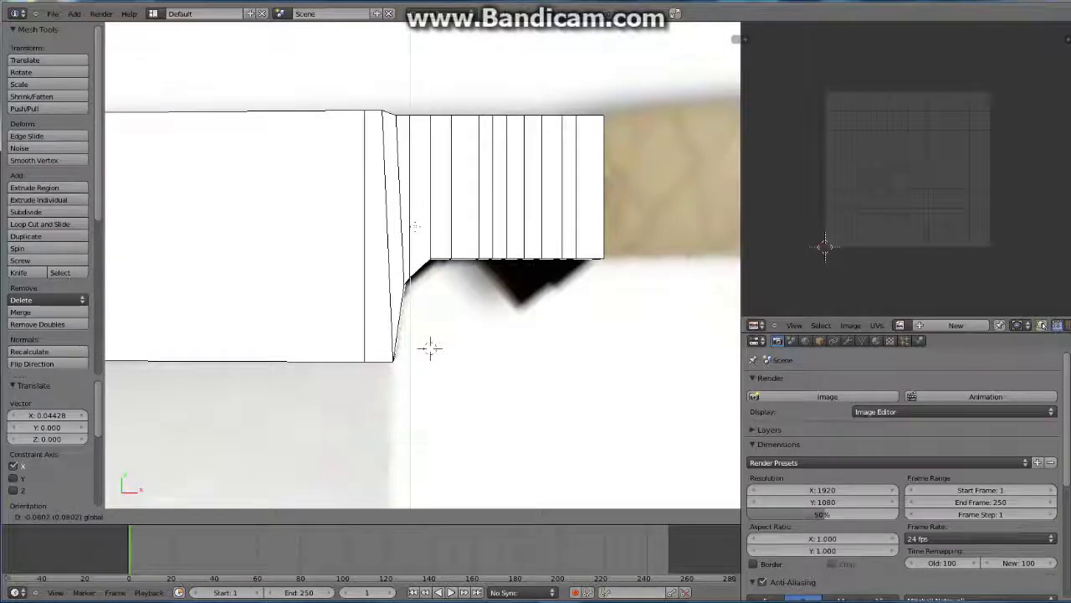
pyautogui.click(429, 347)
# Reposition the next notch vertices with Y and X constrained moves to start the curve.
pyautogui.moveTo(428, 347); pyautogui.dragTo(429, 422, button='middle')
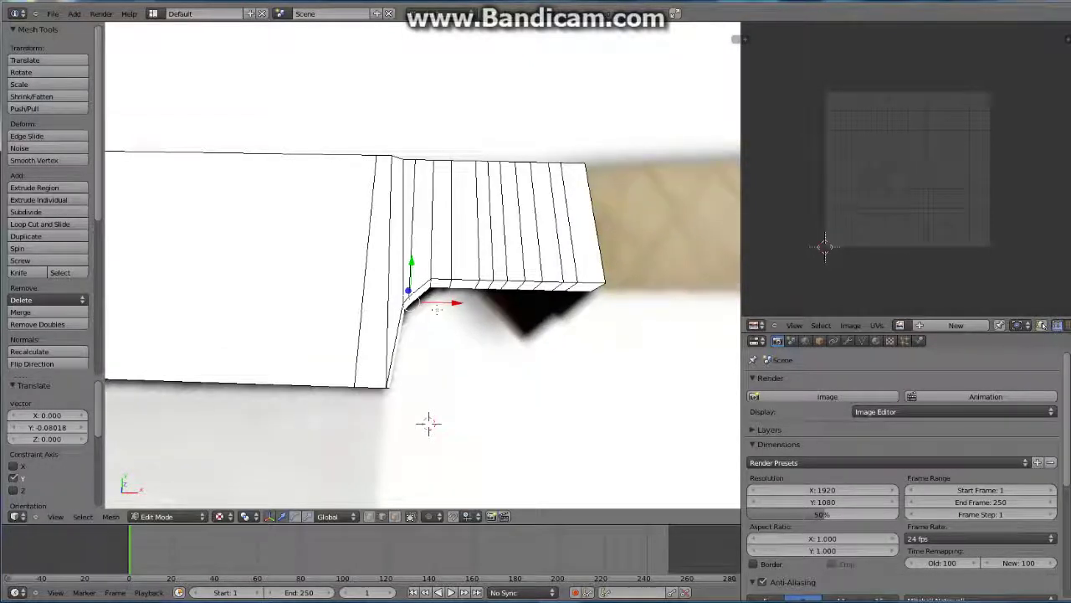
pyautogui.press('g')
pyautogui.press('y')
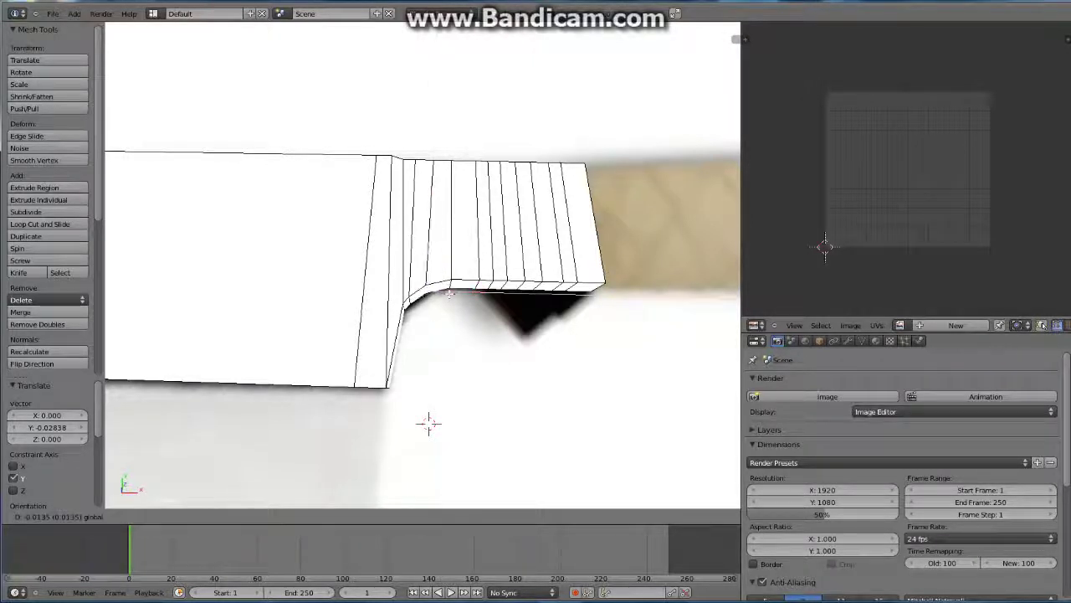
pyautogui.click(428, 422)
pyautogui.press('g')
pyautogui.press('x')
pyautogui.click(429, 422)
pyautogui.press('g')
pyautogui.press('y')
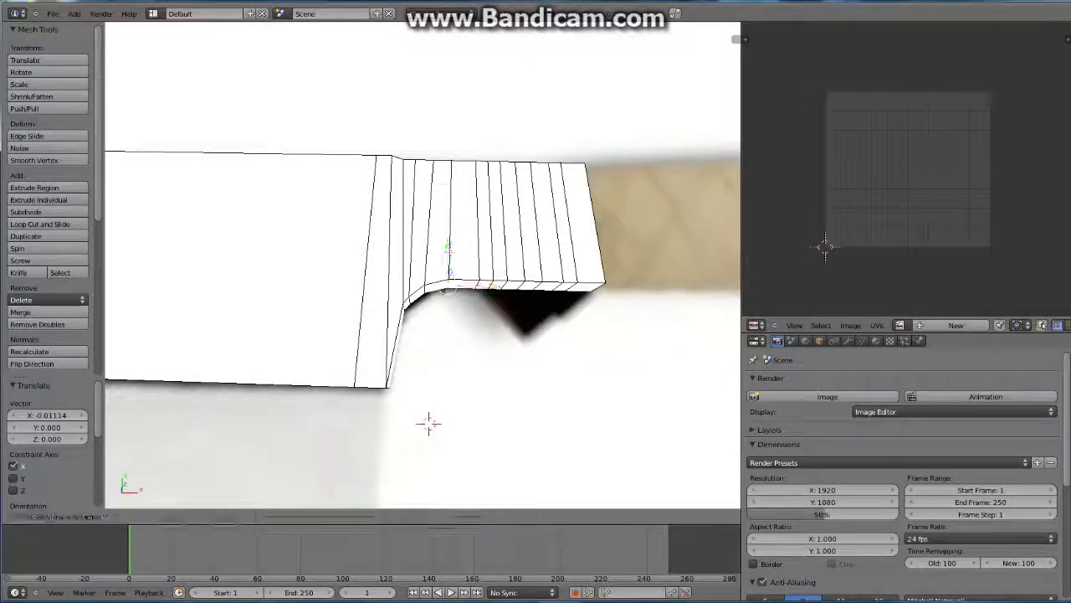
pyautogui.click(428, 422)
pyautogui.press('g')
pyautogui.press('x')
pyautogui.click(429, 422)
# Lower the remaining notch vertices along Y to round off the curved notch.
pyautogui.press('g')
pyautogui.press('y')
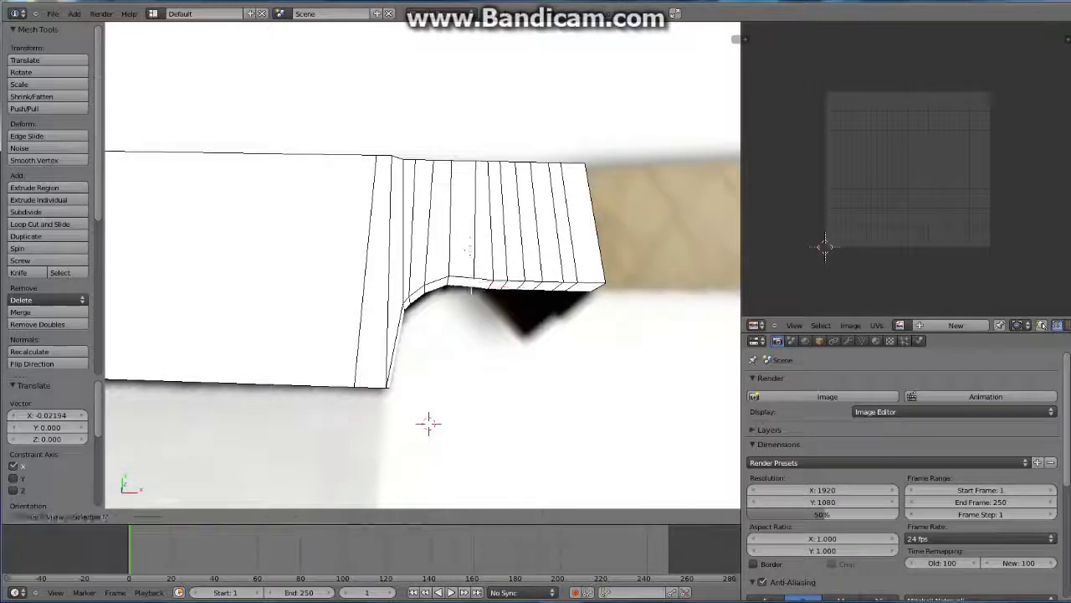
pyautogui.click(429, 423)
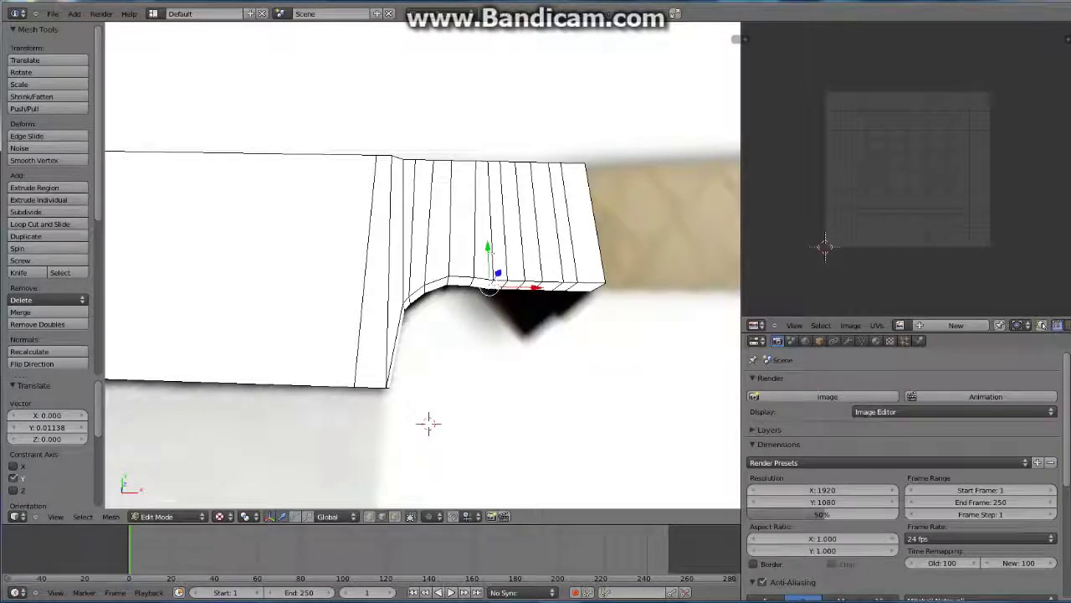
pyautogui.press('g')
pyautogui.press('y')
pyautogui.click(429, 423)
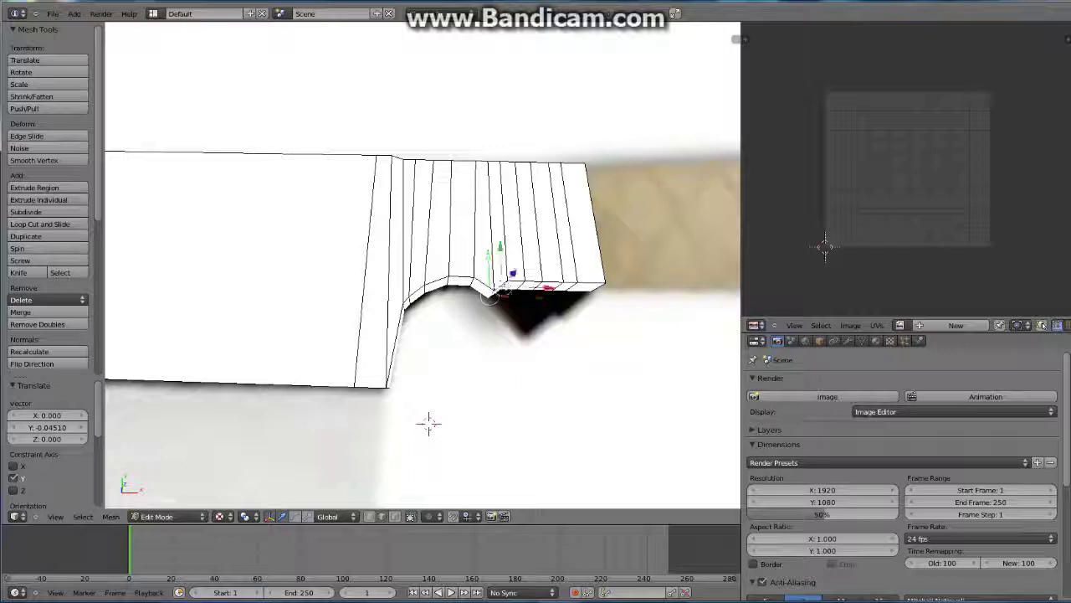
pyautogui.press('g')
pyautogui.press('y')
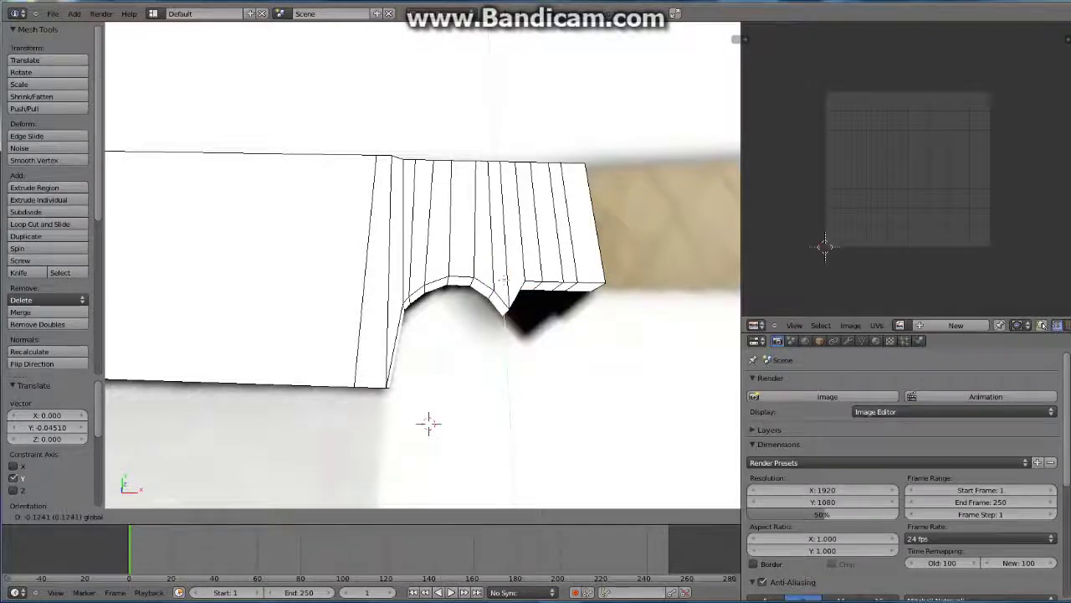
pyautogui.click(429, 422)
pyautogui.keyDown('shift'); pyautogui.moveTo(428, 424); pyautogui.dragTo(350, 402, button='middle'); pyautogui.keyUp('shift')
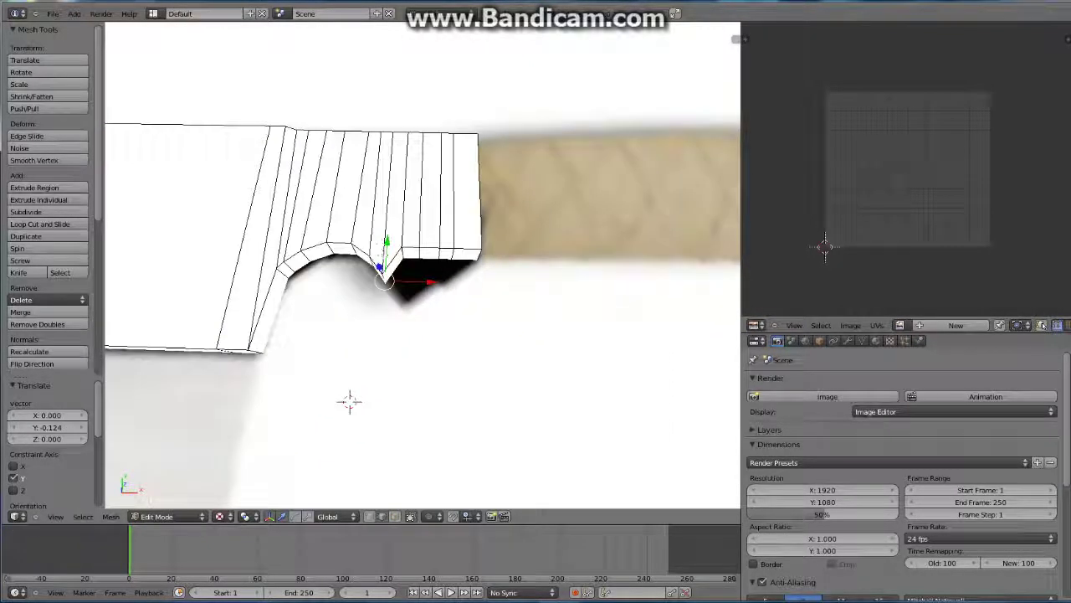
# Lower the corner vertex beside the notch by -0.2085 along Y.
pyautogui.rightClick(404, 242)
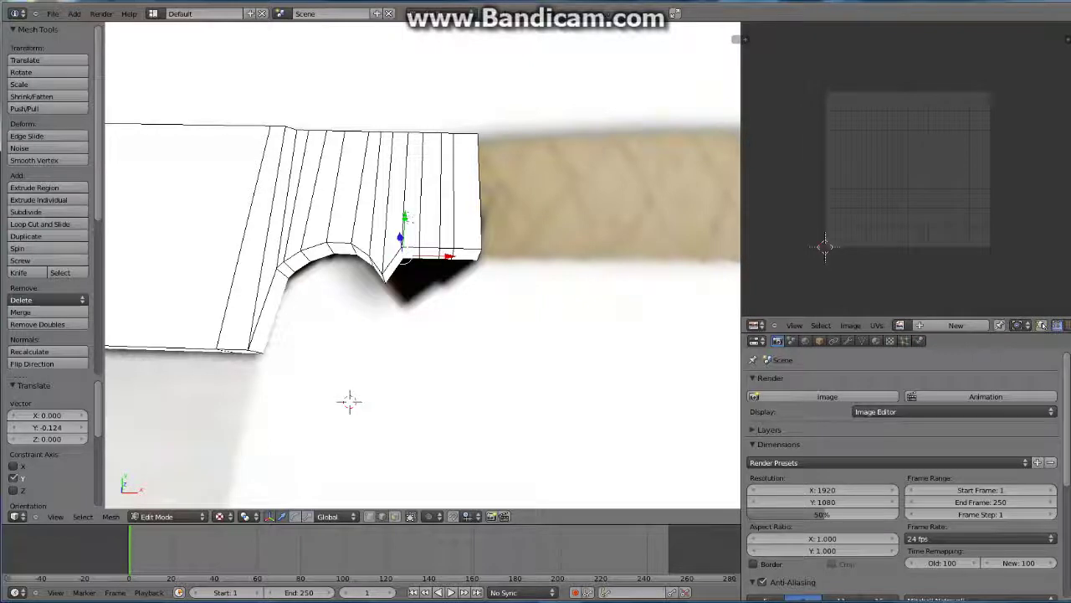
pyautogui.press('g')
pyautogui.press('y')
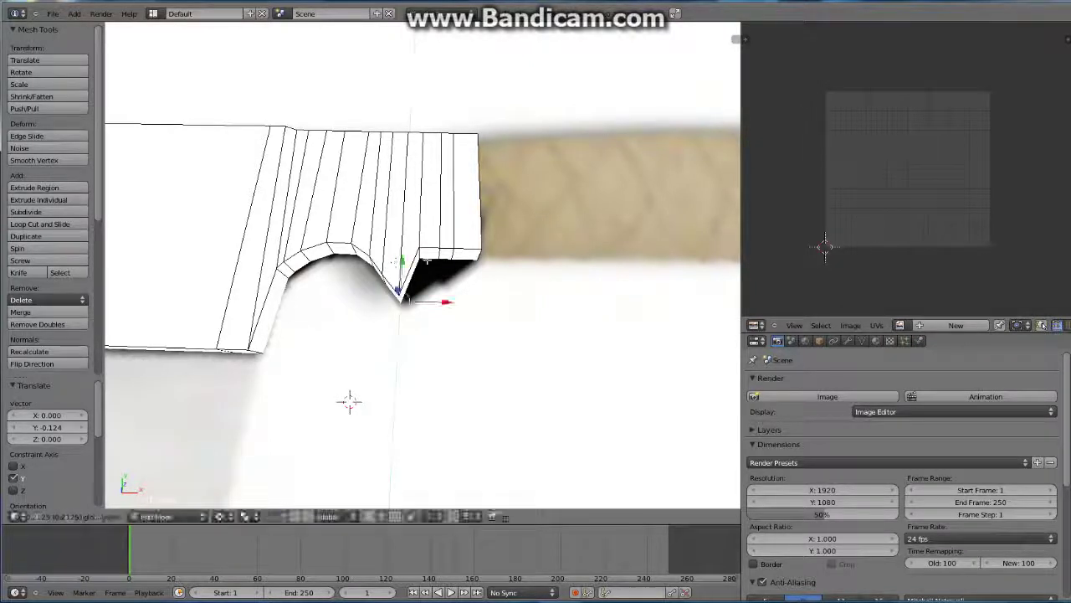
pyautogui.rightClick(421, 242)
pyautogui.write('gy')
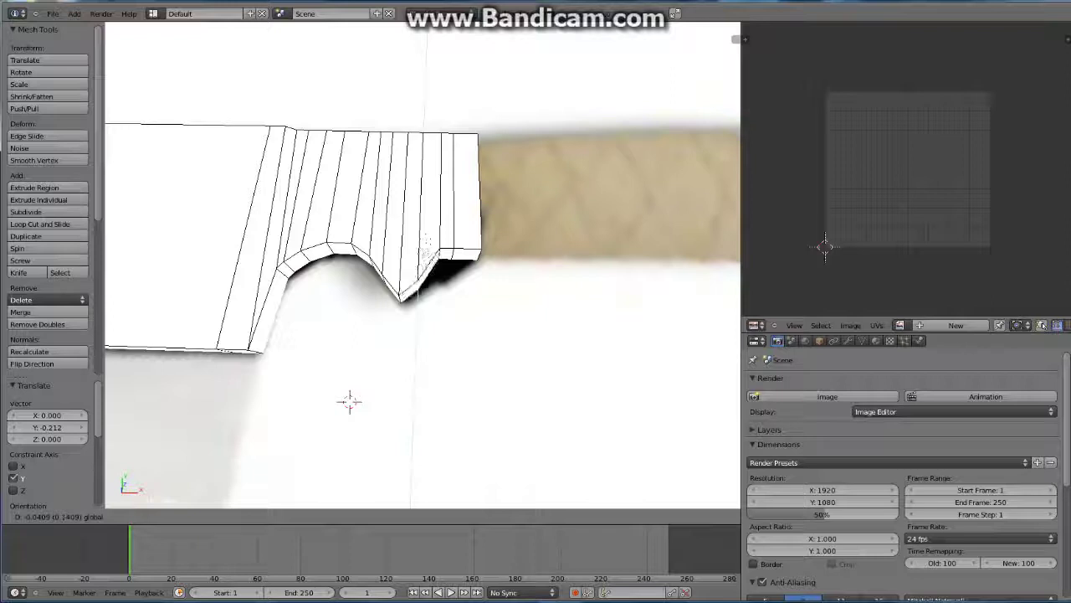
pyautogui.write('-0.2085')
pyautogui.press('Return')
# Adjust the next notch vertex's height along Y several times to deepen the V-shaped point.
pyautogui.rightClick(398, 298)
pyautogui.press('g')
pyautogui.press('y')
pyautogui.press('Return')
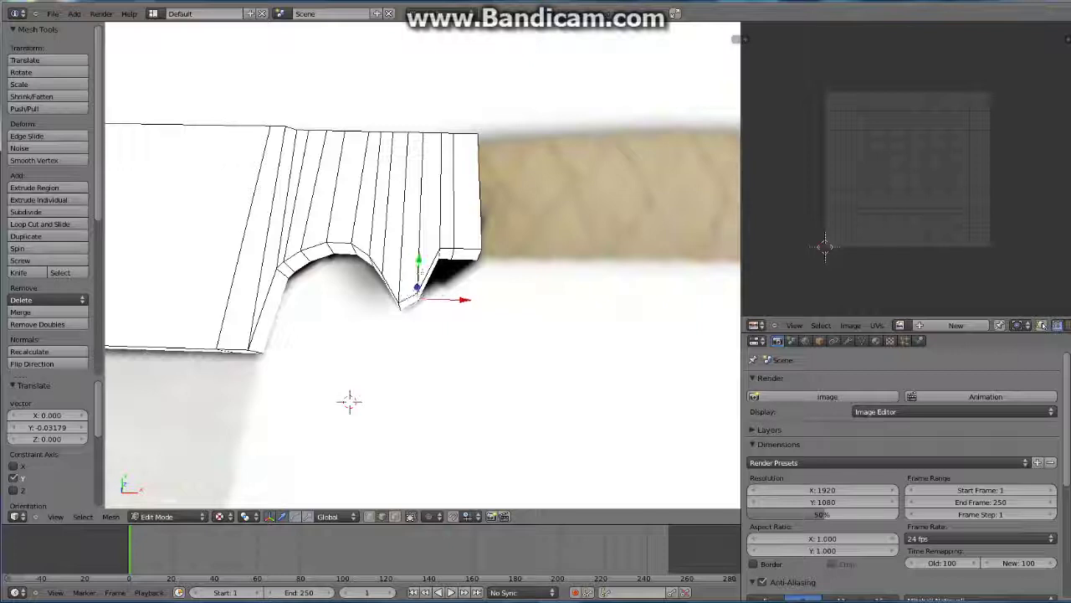
pyautogui.press('g')
pyautogui.press('y')
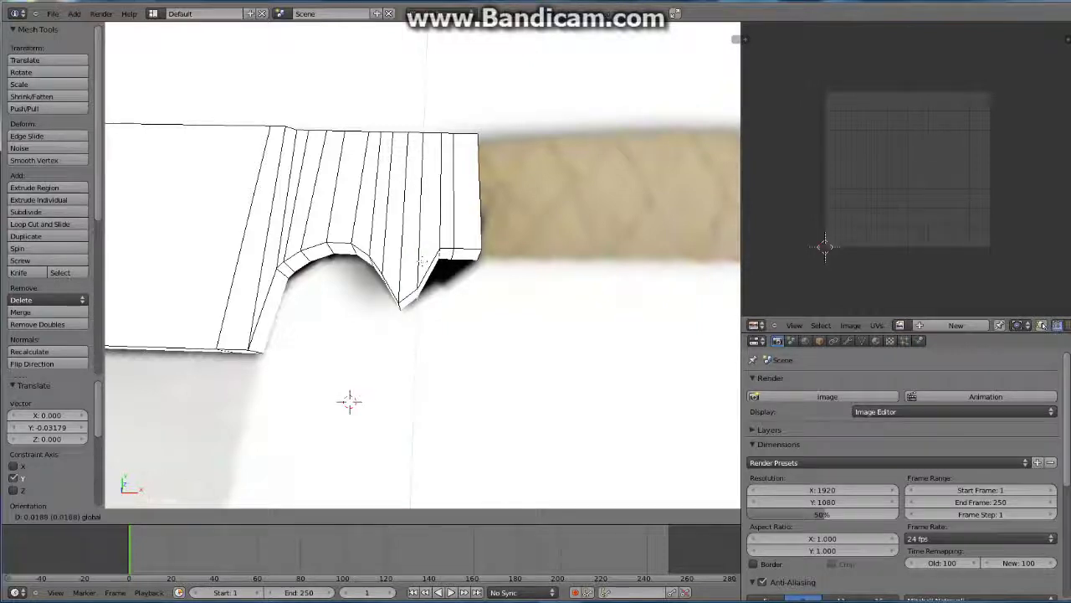
pyautogui.press('Return')
pyautogui.press('g')
pyautogui.press('y')
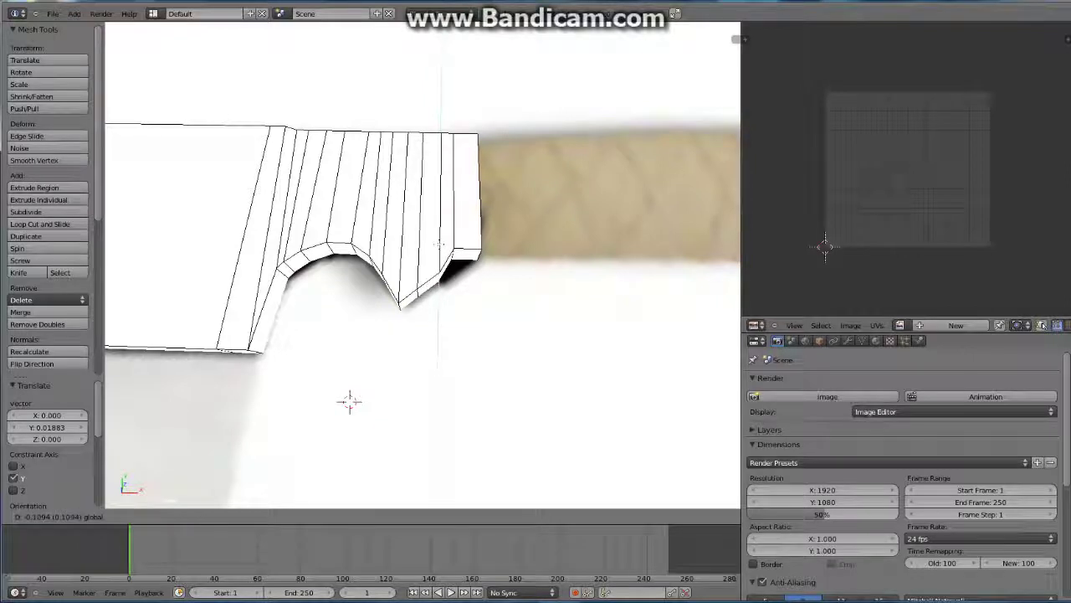
pyautogui.press('Return')
pyautogui.press('g')
pyautogui.press('y')
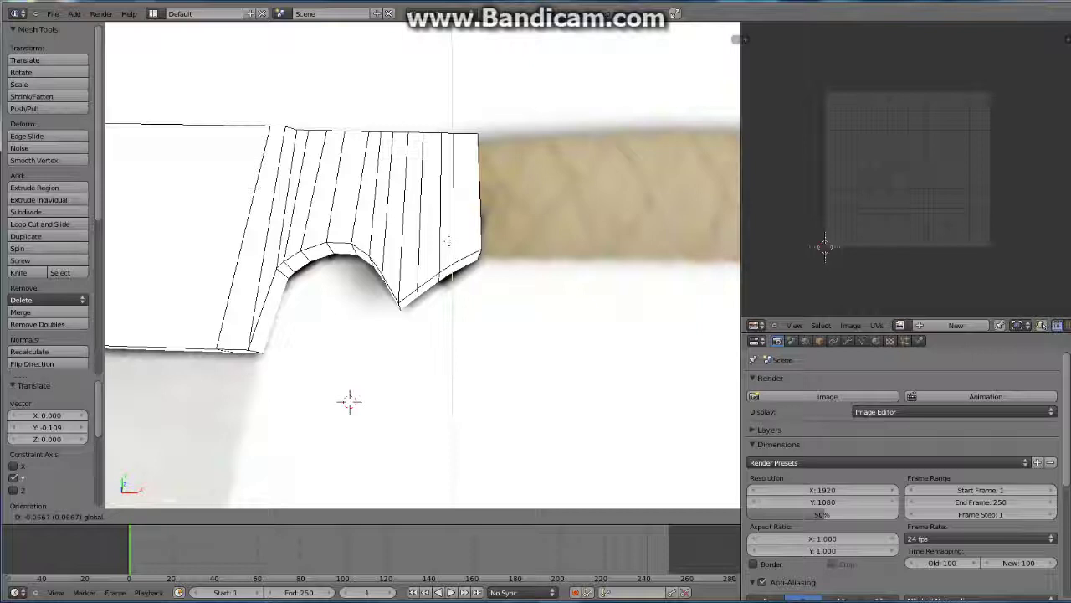
pyautogui.press('Return')
# Raise the blade's top-edge vertices slightly near the hilt, undoing a stray sideways shift.
pyautogui.moveTo(392, 133); pyautogui.dragTo(337, 222, button='middle')
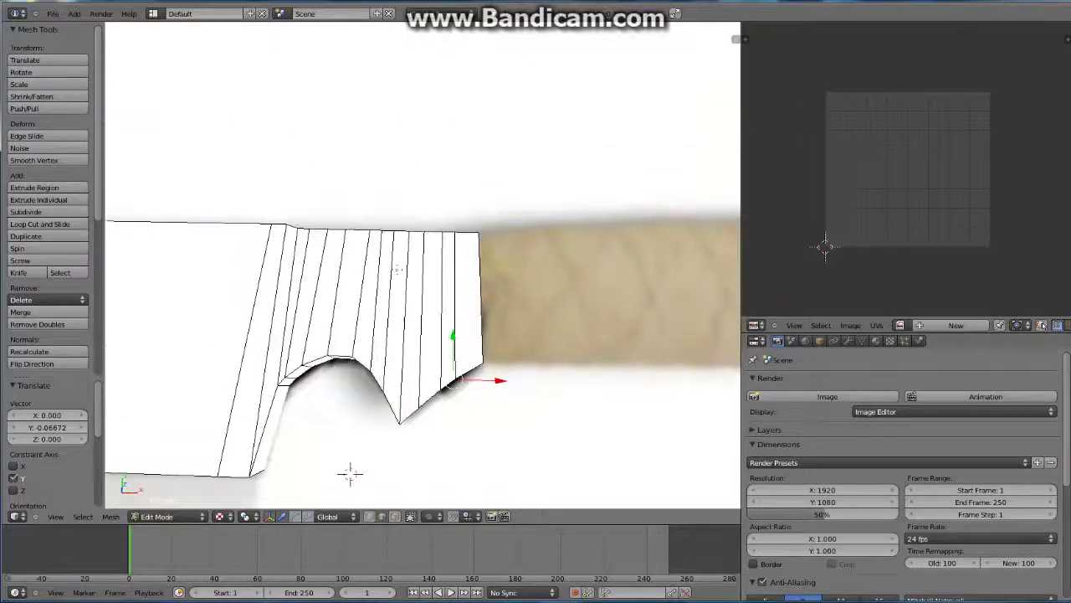
pyautogui.keyDown('shift'); pyautogui.moveTo(389, 300); pyautogui.dragTo(451, 329, button='middle'); pyautogui.keyUp('shift')
pyautogui.rightClick(418, 243)
pyautogui.moveTo(460, 238); pyautogui.dragTo(599, 223)
pyautogui.hotkey('ctrl', 'z')
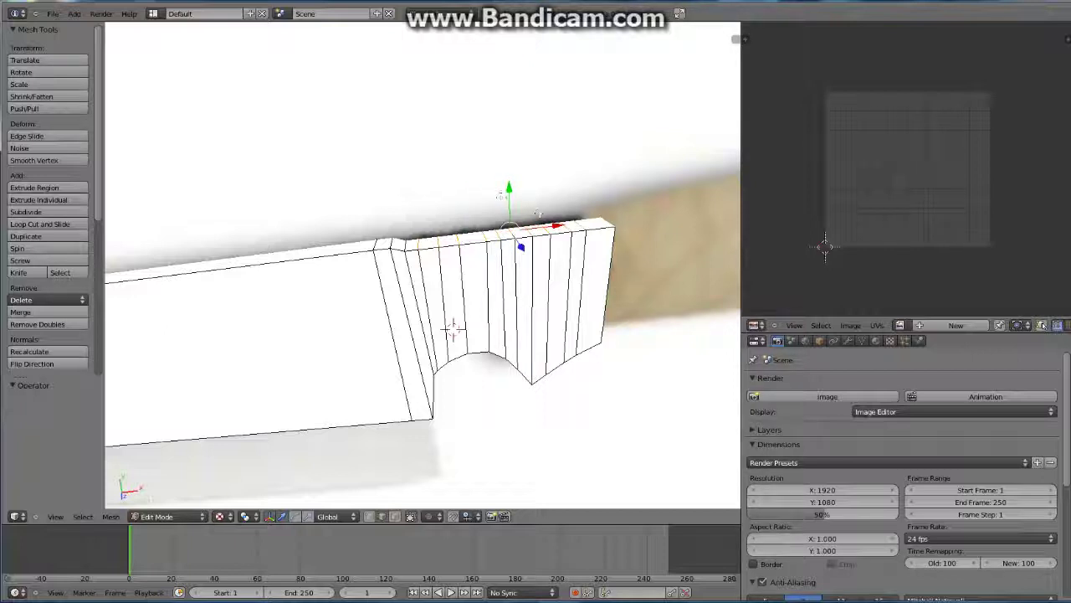
pyautogui.moveTo(501, 192); pyautogui.dragTo(512, 188)
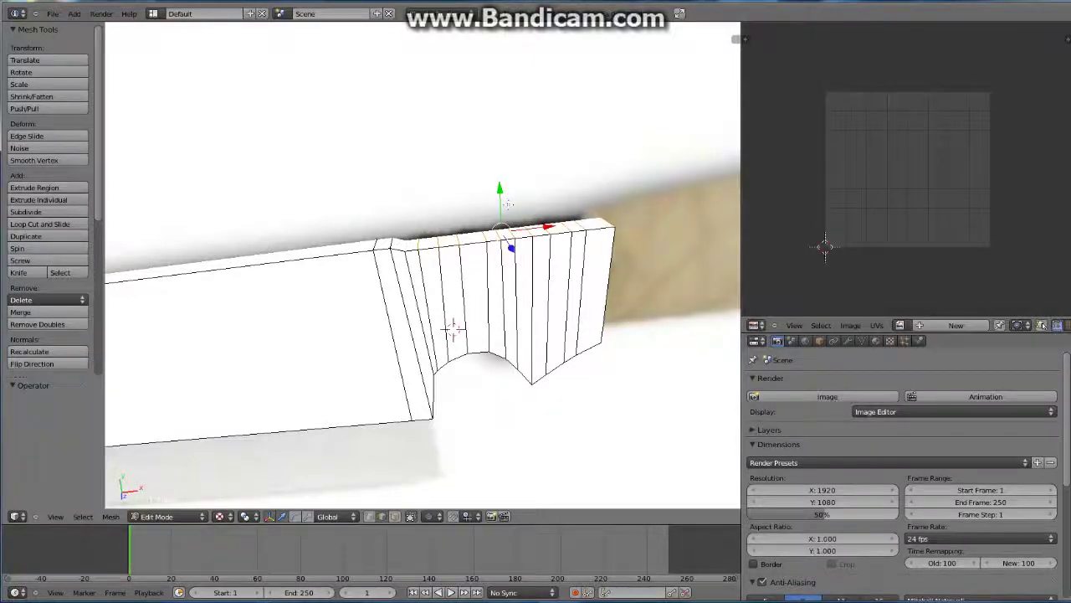
pyautogui.press('KP_1')
pyautogui.moveTo(498, 231); pyautogui.dragTo(496, 232)
pyautogui.click(496, 231)
# Nudge the arch vertices along X to smooth the notch's arch.
pyautogui.scroll(-2, 360, 335)
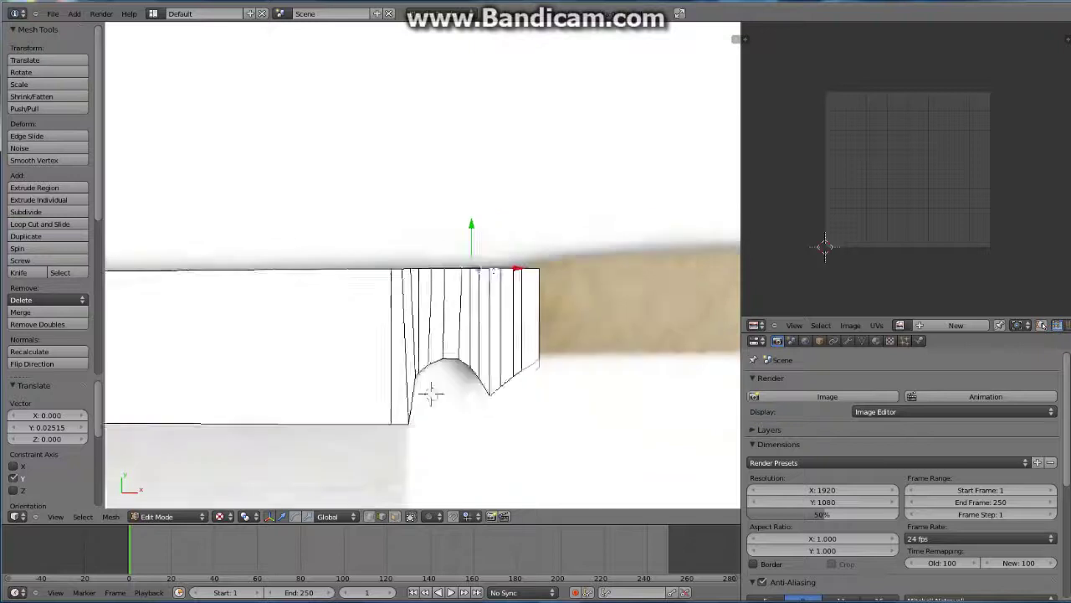
pyautogui.scroll(-1, 361, 335)
pyautogui.scroll(-1, 361, 335)
pyautogui.scroll(1, 439, 376)
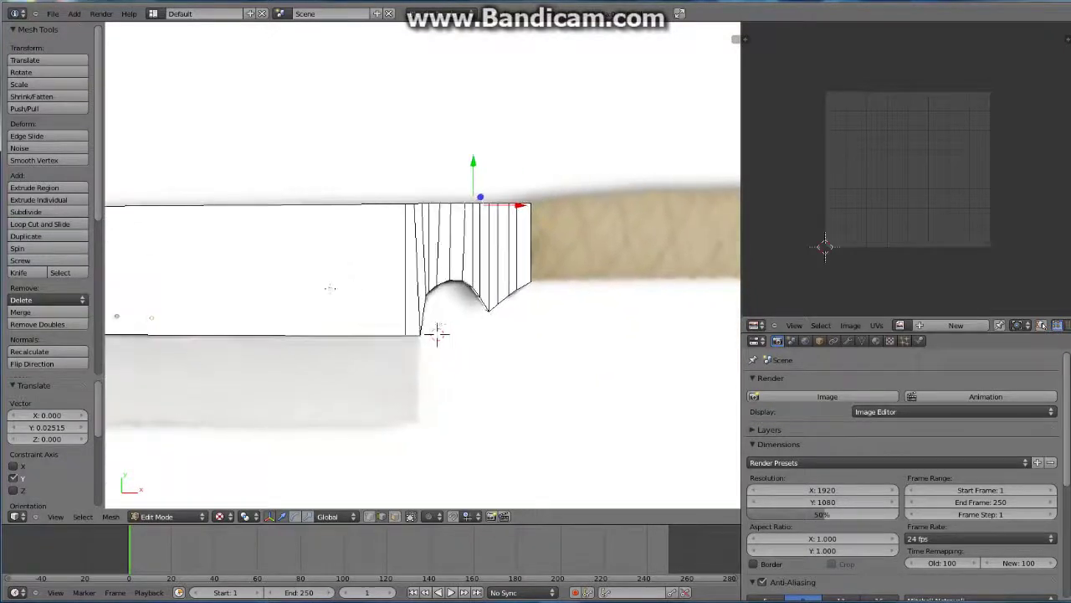
pyautogui.scroll(2, 442, 379)
pyautogui.scroll(1, 445, 383)
pyautogui.moveTo(445, 382); pyautogui.dragTo(429, 374, button='middle')
pyautogui.rightClick(430, 376)
pyautogui.moveTo(477, 377); pyautogui.dragTo(436, 334)
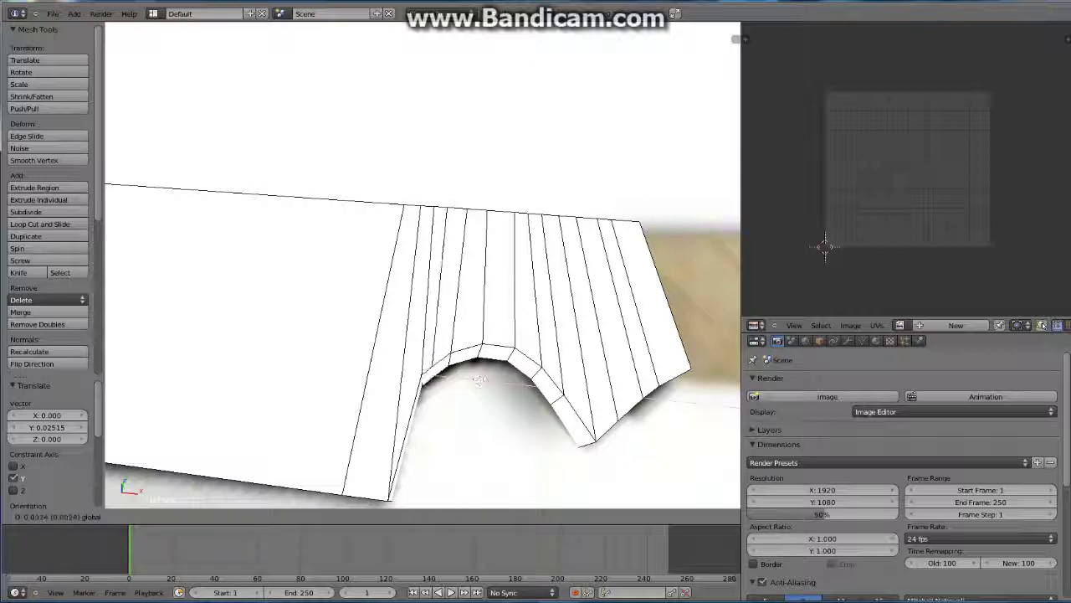
pyautogui.moveTo(459, 378); pyautogui.dragTo(454, 364)
pyautogui.rightClick(452, 346)
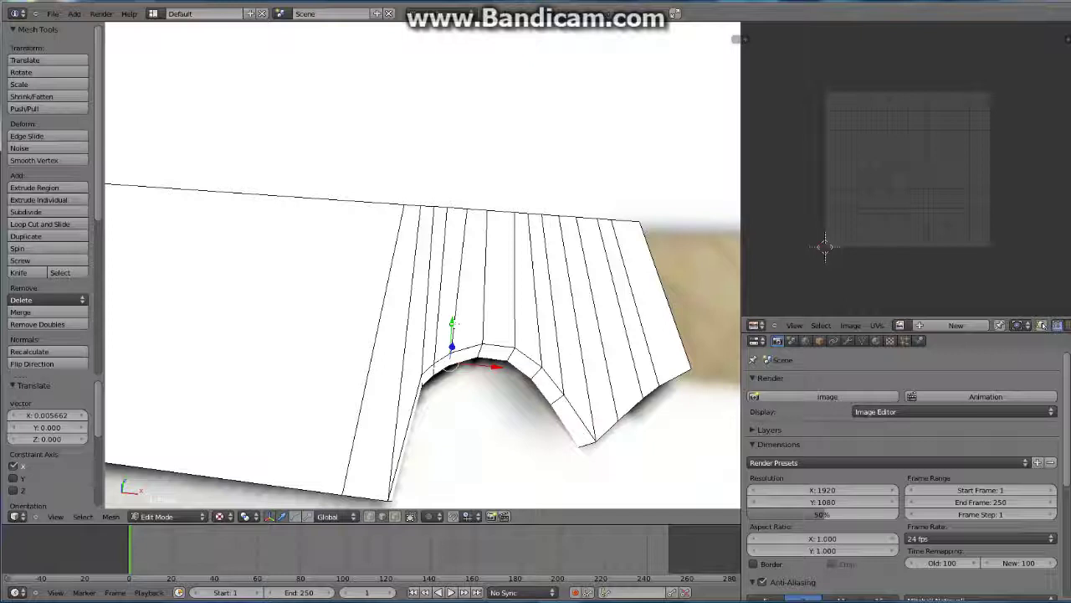
pyautogui.moveTo(452, 323); pyautogui.dragTo(451, 323)
# Zoom out to a low oblique view of the knife and switch to face select mode.
pyautogui.scroll(-1, 428, 397)
pyautogui.scroll(-2, 430, 444)
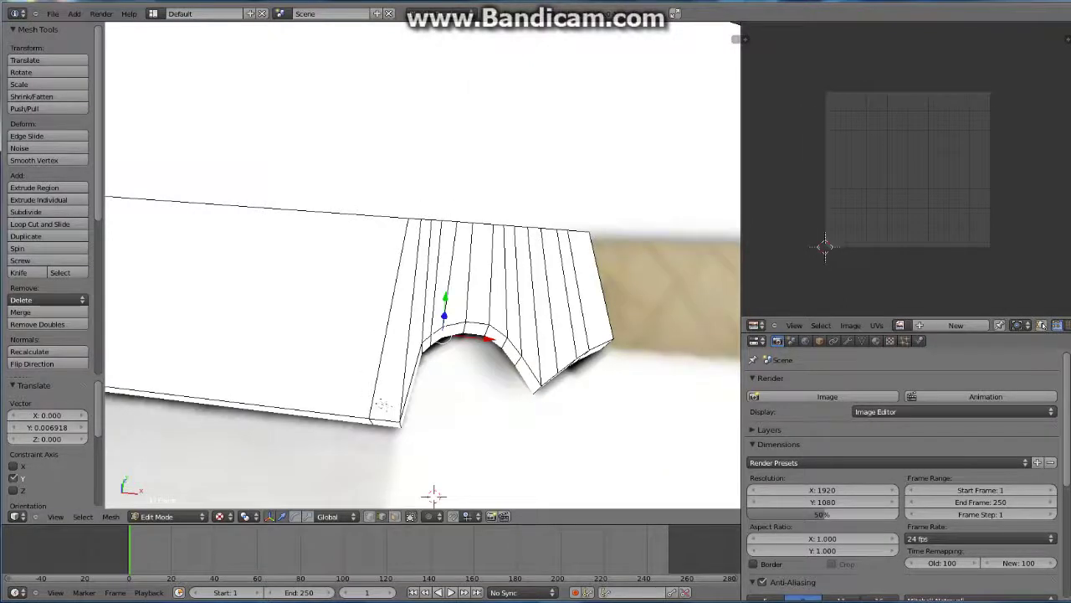
pyautogui.scroll(-2, 430, 444)
pyautogui.moveTo(428, 396); pyautogui.dragTo(480, 446, button='middle')
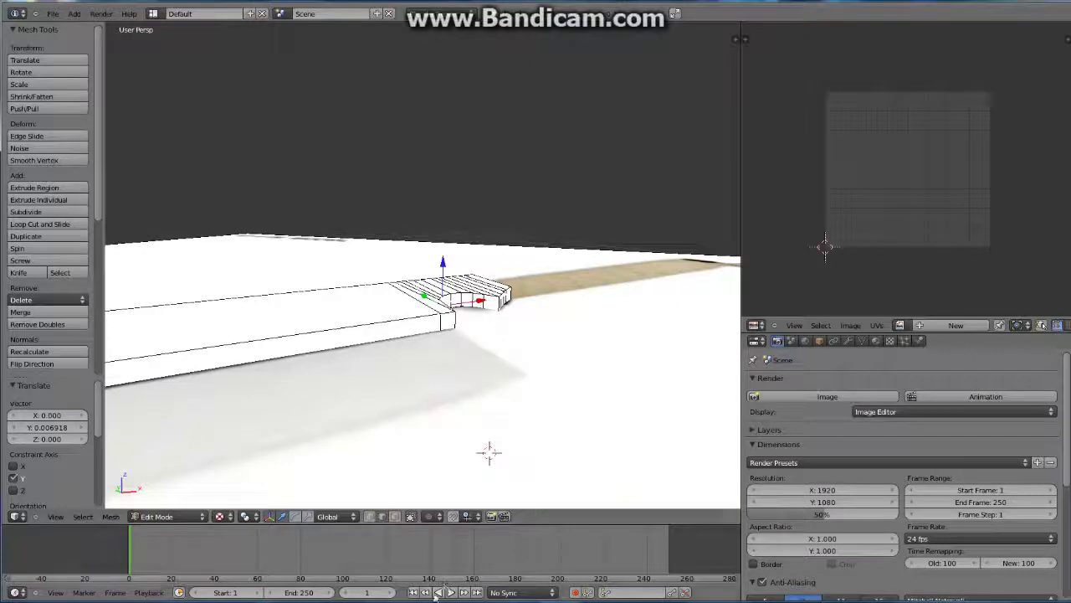
pyautogui.click(395, 516)
pyautogui.click(395, 516)
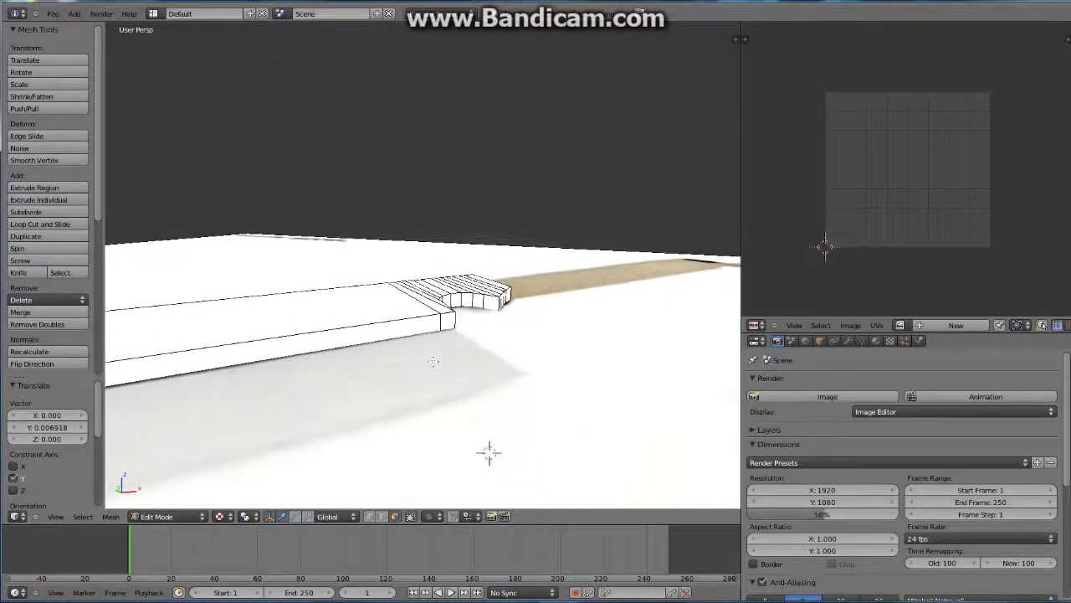
# Clear the mesh selection and pick the blade's long side face as the starting face.
pyautogui.rightClick(448, 321)
pyautogui.press('a')
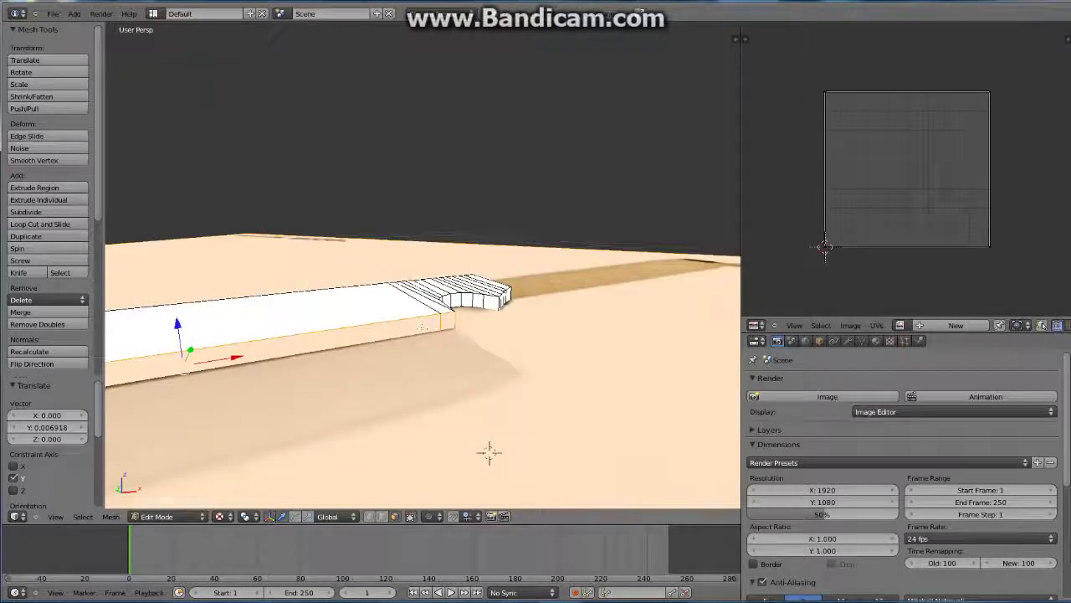
pyautogui.press('a')
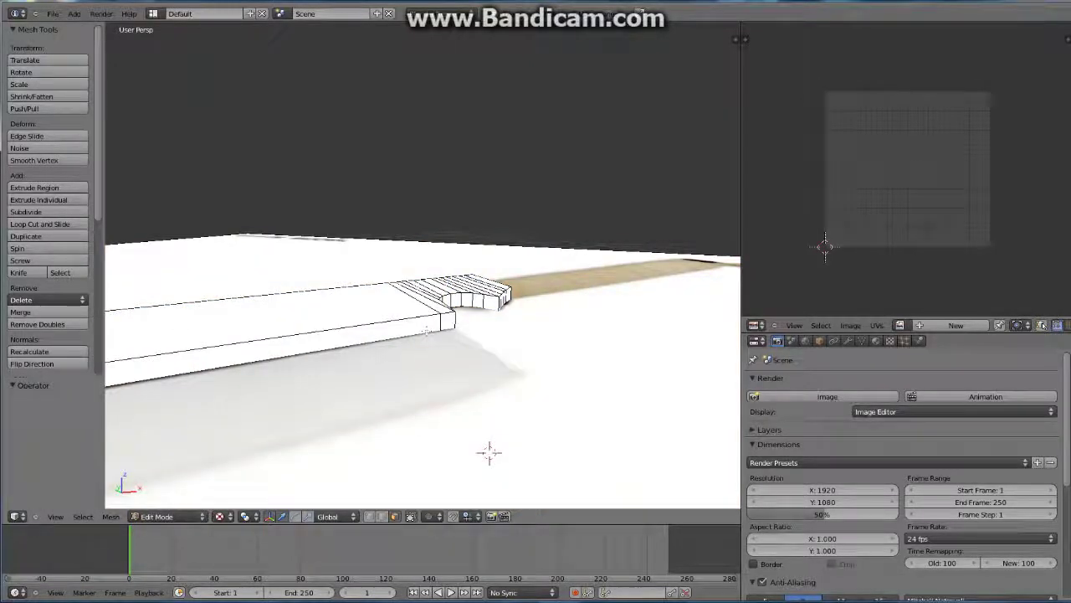
pyautogui.rightClick(430, 332)
pyautogui.rightClick(429, 329)
pyautogui.moveTo(429, 329)
pyautogui.mouseDown(button='middle')
pyautogui.moveTo(490, 313)
pyautogui.moveTo(502, 273)
pyautogui.mouseUp(button='middle')
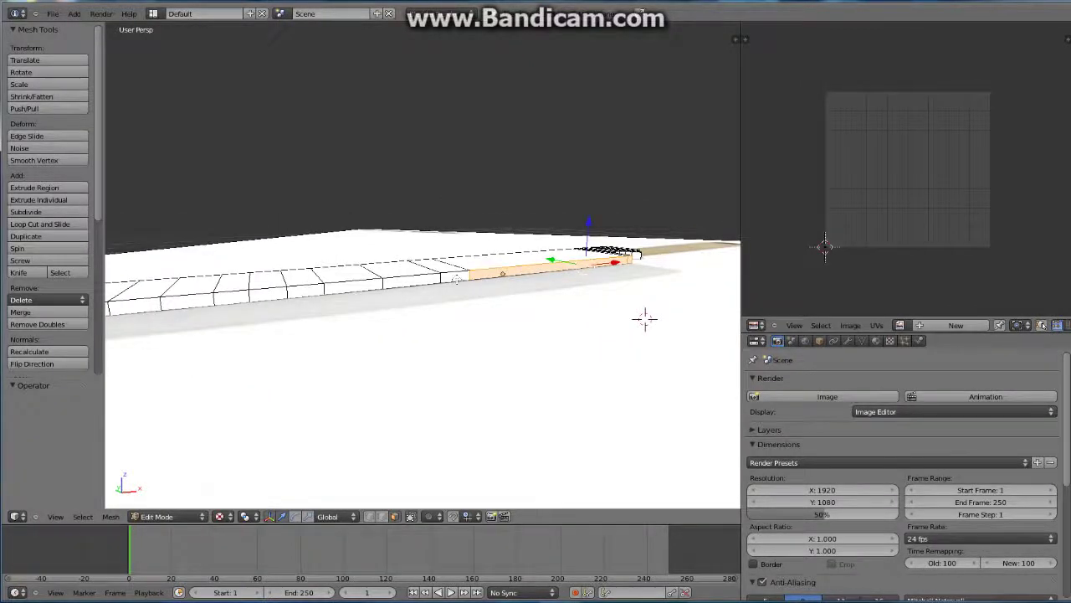
pyautogui.keyDown('shift'); pyautogui.rightClick(427, 278); pyautogui.keyUp('shift')
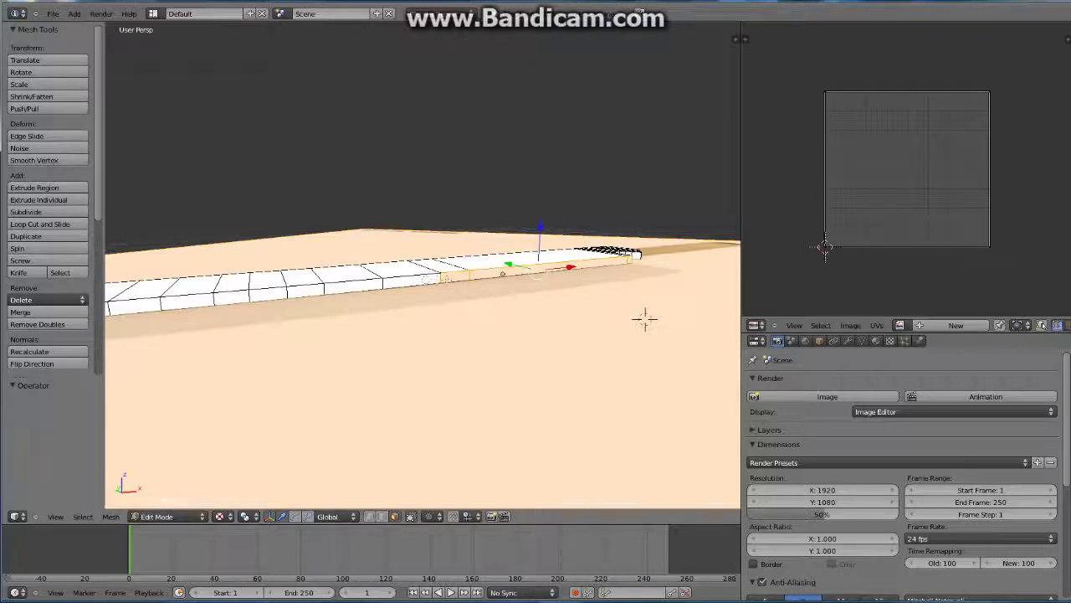
pyautogui.keyDown('shift'); pyautogui.rightClick(465, 278); pyautogui.keyUp('shift')
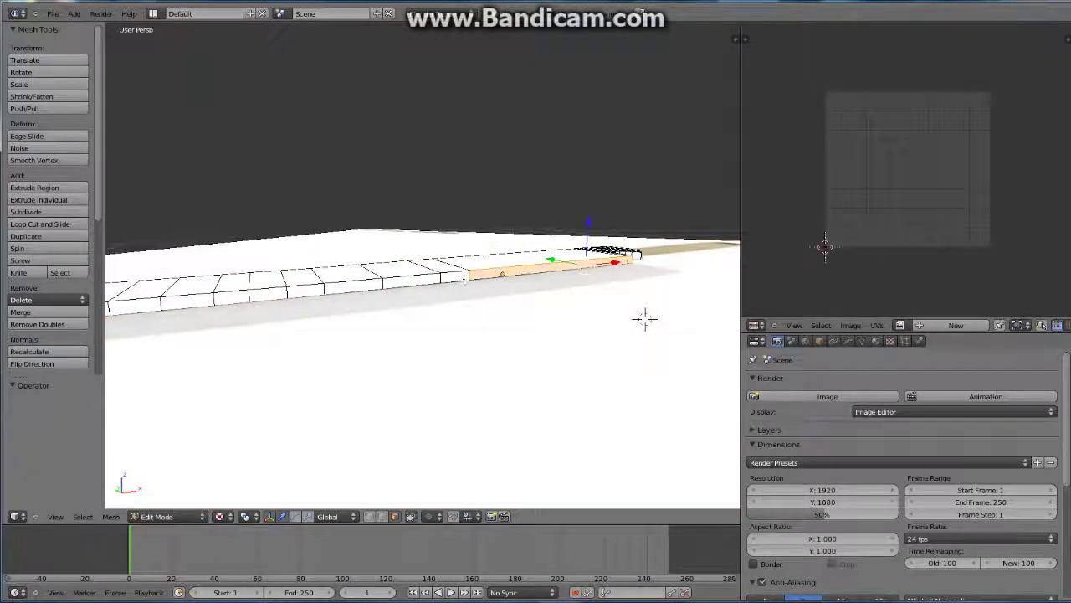
# Extend the face selection along the blade out to its last face.
pyautogui.keyDown('shift'); pyautogui.rightClick(429, 279); pyautogui.keyUp('shift')
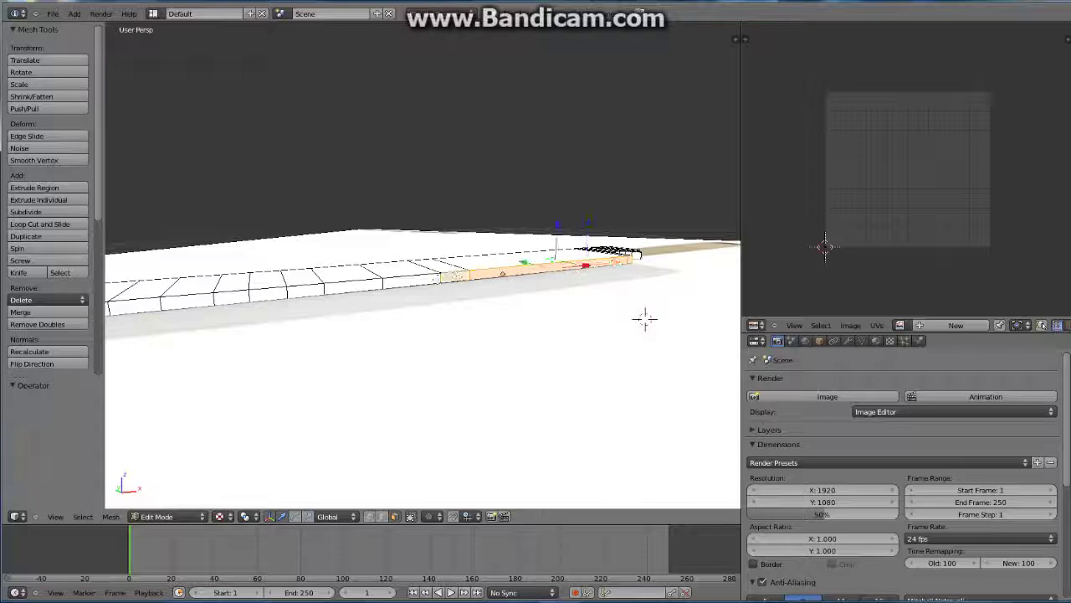
pyautogui.keyDown('shift'); pyautogui.rightClick(392, 283); pyautogui.keyUp('shift')
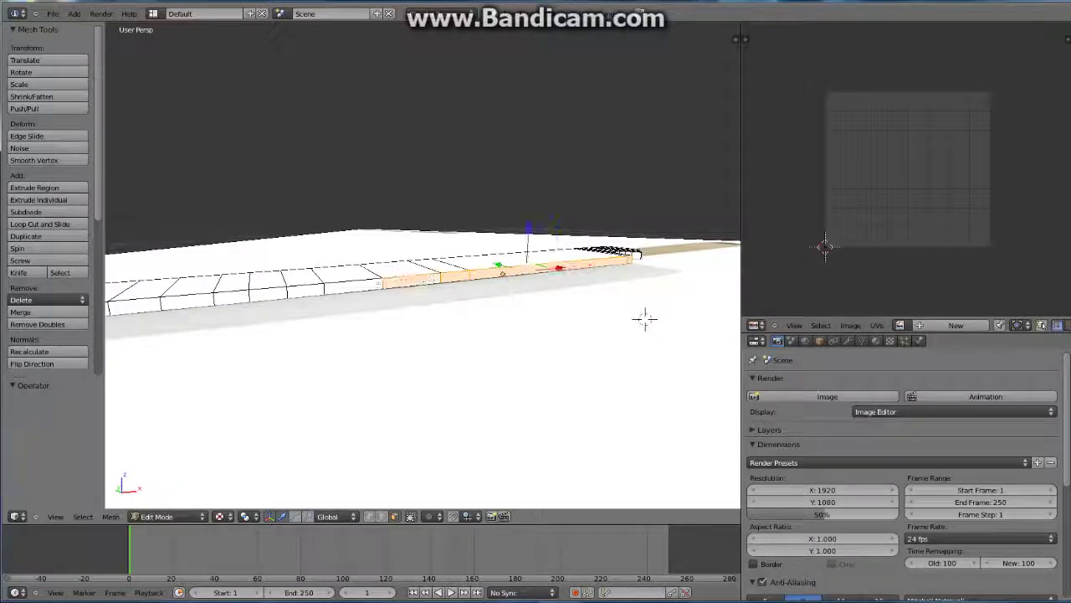
pyautogui.keyDown('shift'); pyautogui.rightClick(339, 286); pyautogui.keyUp('shift')
pyautogui.keyDown('shift'); pyautogui.rightClick(297, 289); pyautogui.keyUp('shift')
pyautogui.keyDown('shift'); pyautogui.rightClick(289, 300); pyautogui.keyUp('shift')
pyautogui.keyDown('shift'); pyautogui.rightClick(233, 297); pyautogui.keyUp('shift')
pyautogui.keyDown('shift'); pyautogui.rightClick(191, 303); pyautogui.keyUp('shift')
pyautogui.keyDown('shift'); pyautogui.rightClick(127, 309); pyautogui.keyUp('shift')
# Clear the selection and reselect blade faces starting from the hilt.
pyautogui.moveTo(144, 314)
pyautogui.mouseDown(button='middle')
pyautogui.moveTo(661, 300)
pyautogui.moveTo(685, 279)
pyautogui.mouseUp(button='middle')
pyautogui.press('a')
pyautogui.rightClick(682, 257)
pyautogui.keyDown('shift'); pyautogui.rightClick(619, 266); pyautogui.keyUp('shift')
pyautogui.keyDown('shift'); pyautogui.rightClick(607, 267); pyautogui.keyUp('shift')
pyautogui.keyDown('shift'); pyautogui.rightClick(586, 268); pyautogui.keyUp('shift')
pyautogui.keyDown('shift'); pyautogui.rightClick(477, 273); pyautogui.keyUp('shift')
pyautogui.keyDown('shift'); pyautogui.rightClick(427, 275); pyautogui.keyUp('shift')
# Extend the selection through to the tip face, leaving the reference plane deselected.
pyautogui.keyDown('shift'); pyautogui.rightClick(370, 278); pyautogui.keyUp('shift')
pyautogui.keyDown('shift'); pyautogui.rightClick(322, 281); pyautogui.keyUp('shift')
pyautogui.keyDown('shift'); pyautogui.rightClick(289, 282); pyautogui.keyUp('shift')
pyautogui.keyDown('shift'); pyautogui.rightClick(260, 283); pyautogui.keyUp('shift')
pyautogui.keyDown('shift'); pyautogui.rightClick(231, 282); pyautogui.keyUp('shift')
pyautogui.keyDown('shift'); pyautogui.rightClick(230, 283); pyautogui.keyUp('shift')
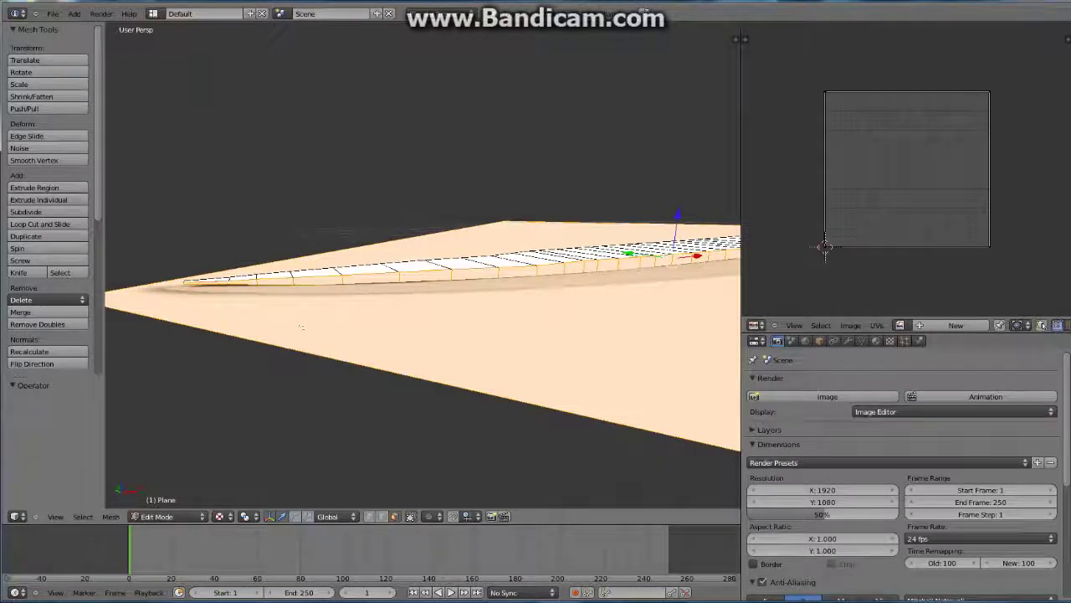
pyautogui.keyDown('shift'); pyautogui.rightClick(341, 342); pyautogui.keyUp('shift')
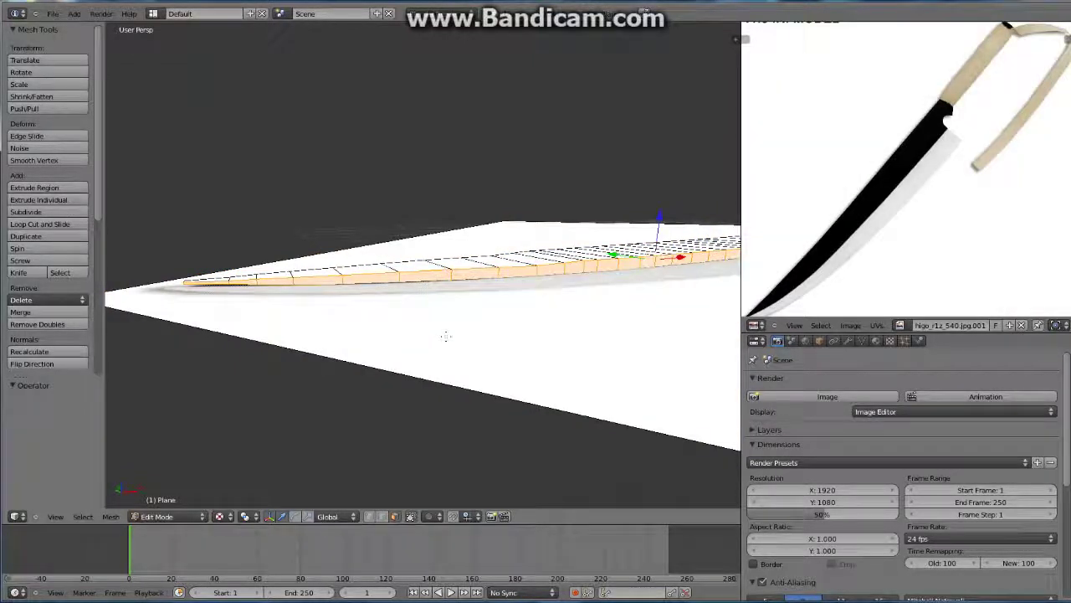
# In top view, extrude the selected blade faces.
pyautogui.press('KP_7')
pyautogui.keyDown('shift'); pyautogui.moveTo(445, 381); pyautogui.dragTo(400, 223, button='middle'); pyautogui.keyUp('shift')
pyautogui.press('e')
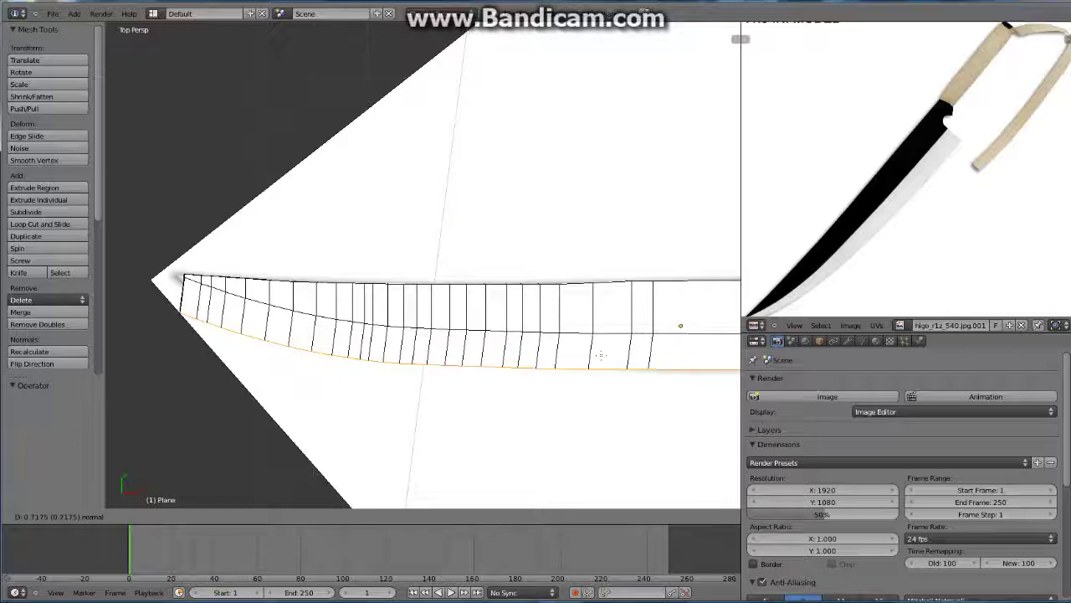
pyautogui.click(703, 410)
# Rotate the mesh -4.641° around Z to follow the reference blade.
pyautogui.press('r')
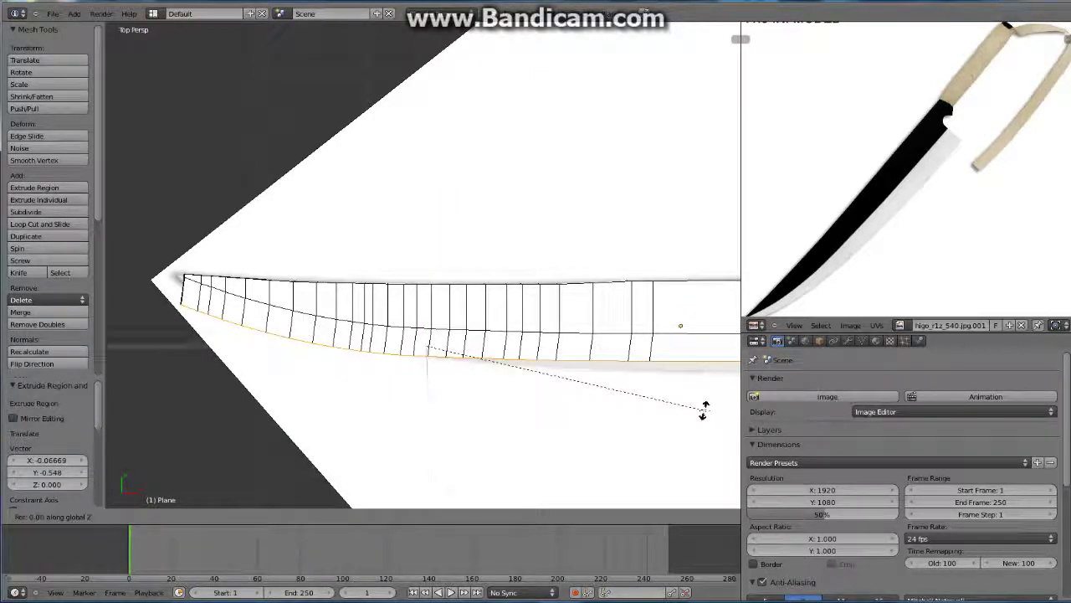
pyautogui.rightClick(689, 420)
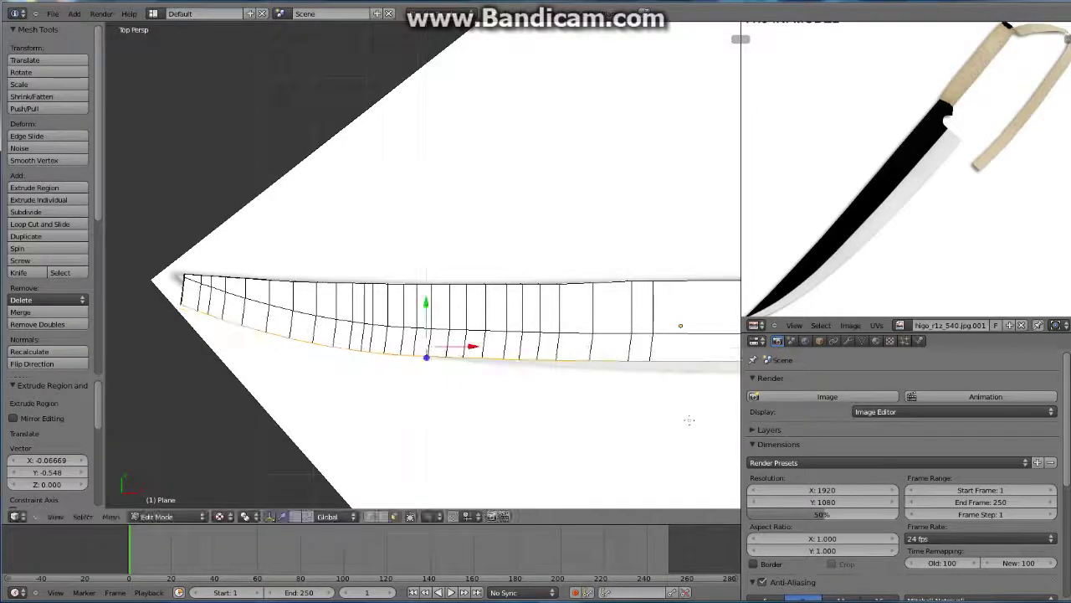
pyautogui.scroll(-3, 690, 419)
pyautogui.scroll(1, 597, 356)
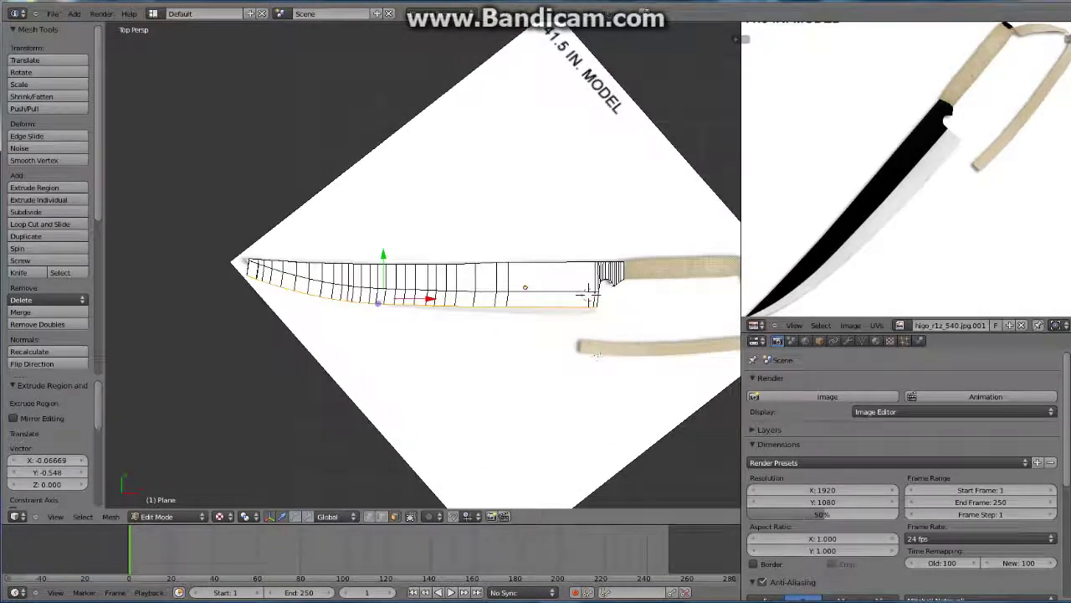
pyautogui.press('r')
pyautogui.press('z')
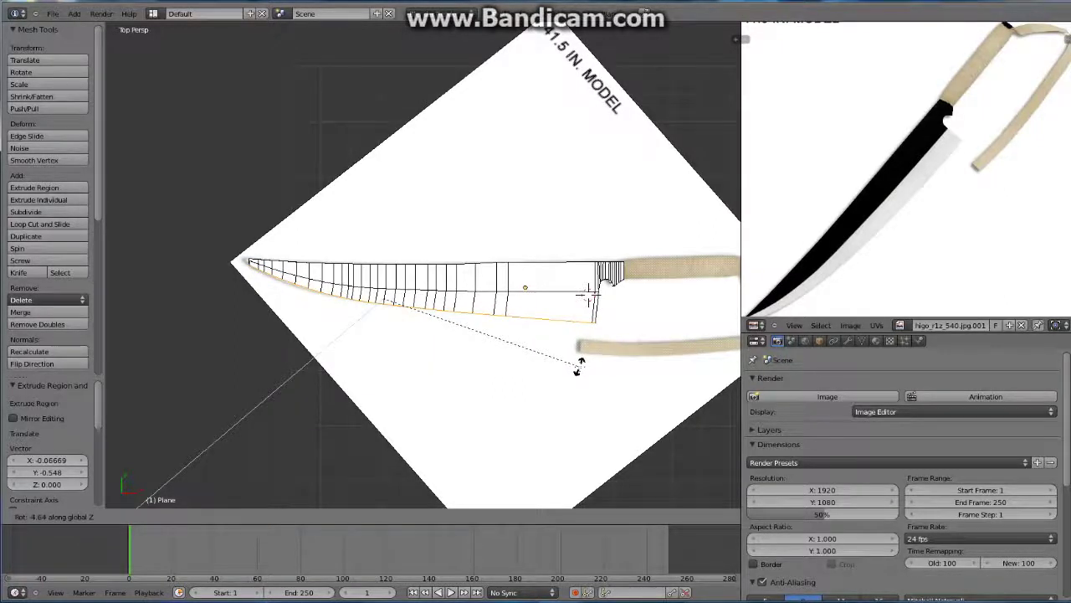
pyautogui.click(577, 370)
pyautogui.scroll(3, 579, 369)
pyautogui.scroll(2, 581, 367)
pyautogui.moveTo(582, 367)
pyautogui.mouseDown(button='middle')
pyautogui.moveTo(596, 338)
pyautogui.moveTo(465, 339)
pyautogui.moveTo(521, 247)
pyautogui.mouseUp(button='middle')
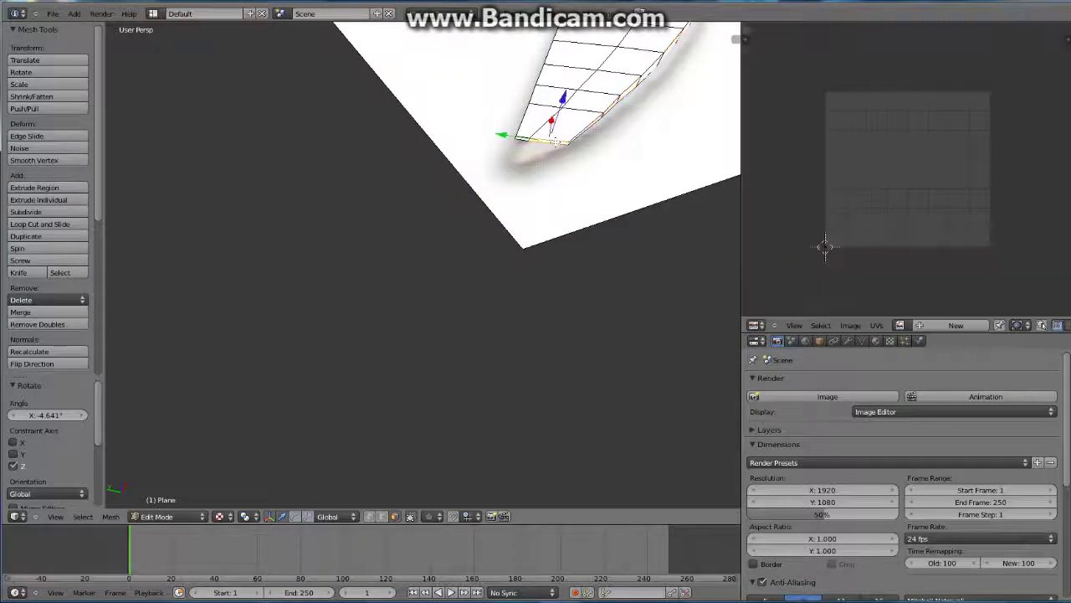
# Extrude the tip edge outward, then extrude it again along X.
pyautogui.press('e')
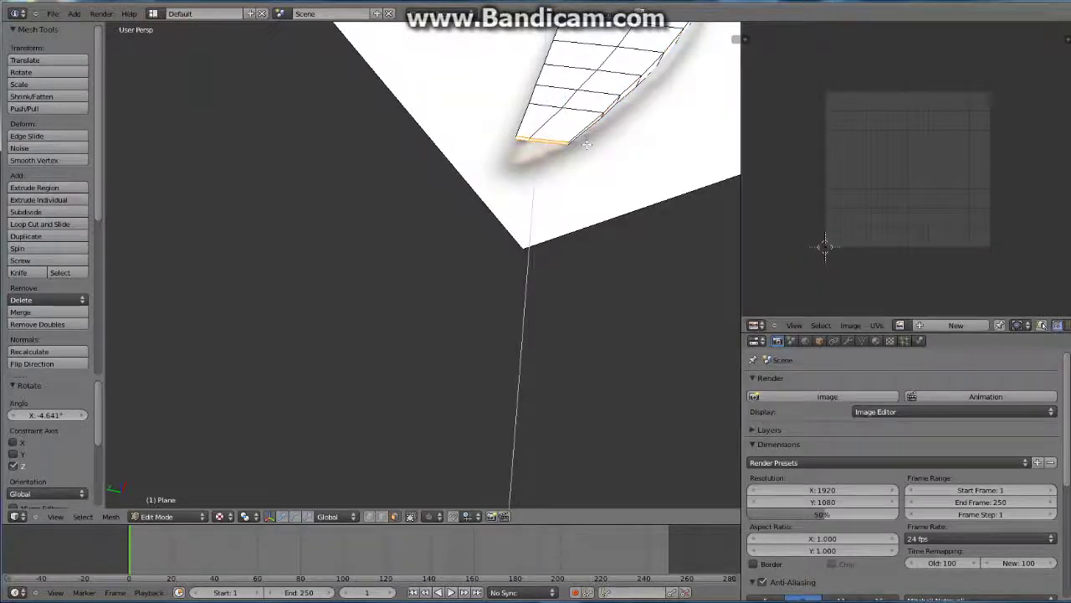
pyautogui.click(591, 161)
pyautogui.moveTo(591, 161); pyautogui.dragTo(553, 225, button='middle')
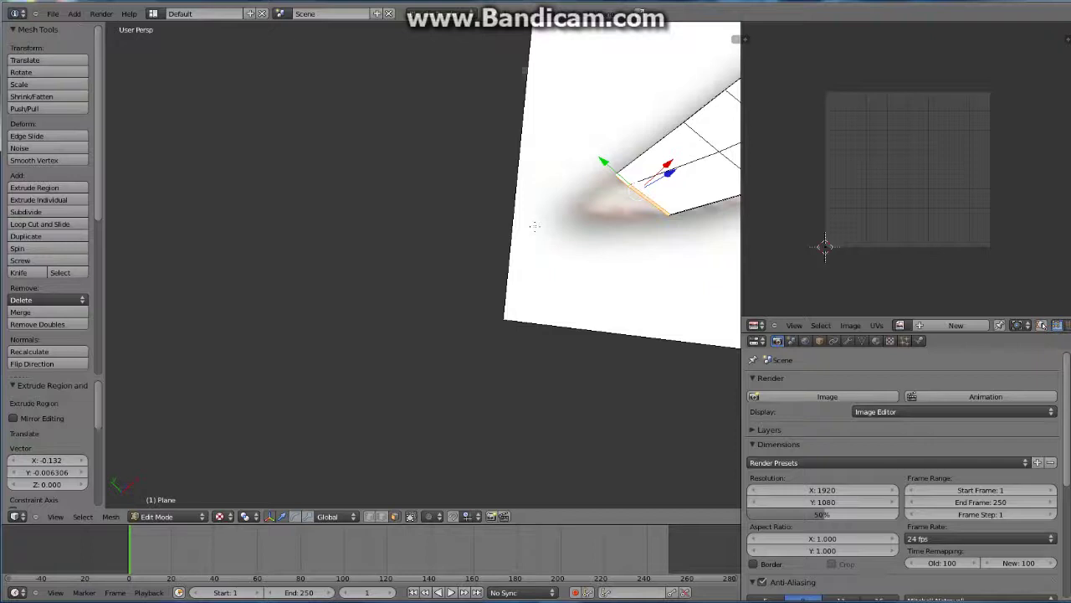
pyautogui.press('KP_7')
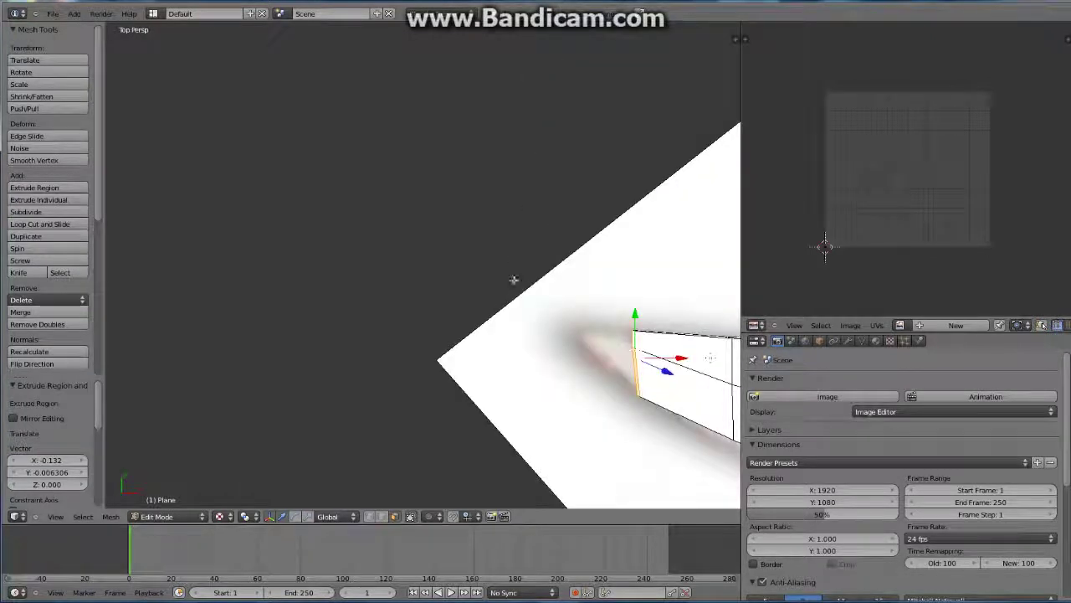
pyautogui.scroll(3, 592, 331)
pyautogui.press('e')
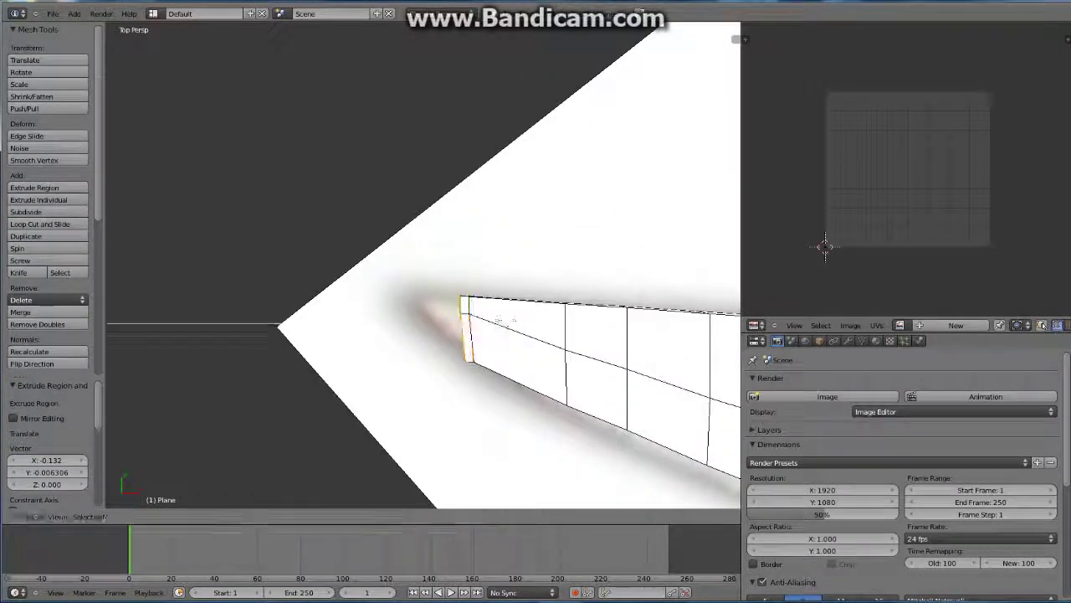
pyautogui.press('x')
pyautogui.click(422, 280)
# Nudge the new tip edge slightly along X and Y.
pyautogui.press('e')
pyautogui.press('y')
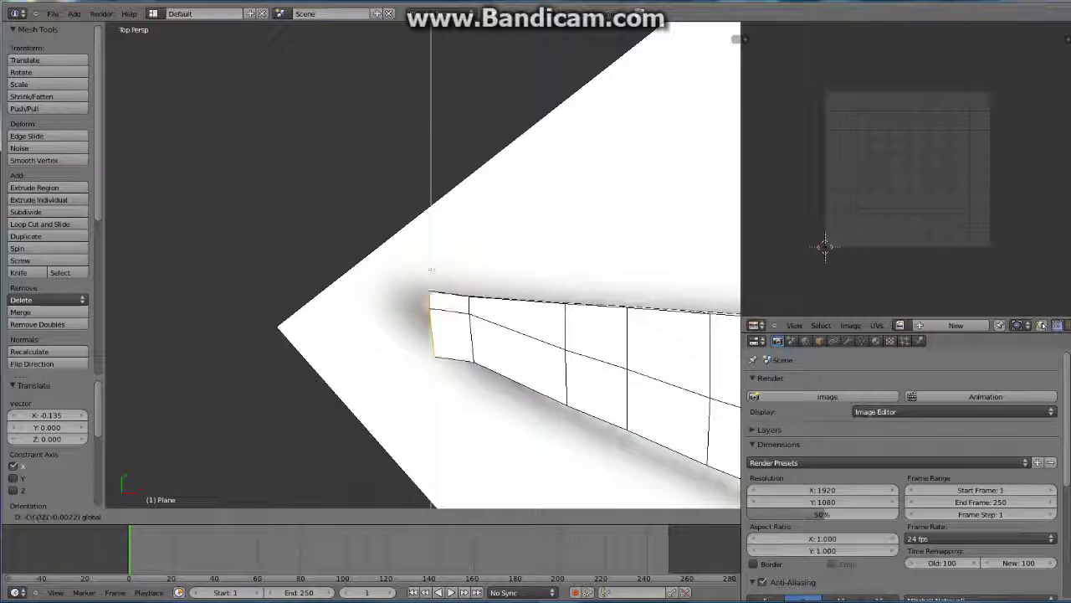
pyautogui.rightClick(434, 273)
pyautogui.press('g')
pyautogui.press('x')
pyautogui.click(434, 269)
pyautogui.press('g')
pyautogui.press('y')
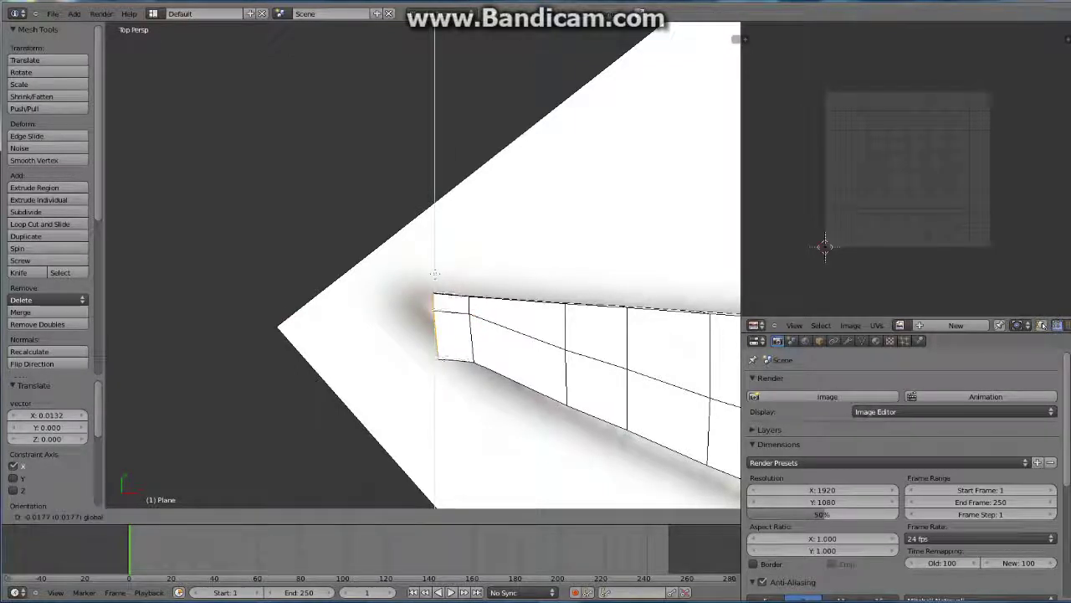
pyautogui.click(436, 273)
# Scale and shift the tip edge along Y and X to taper it to a point.
pyautogui.press('s')
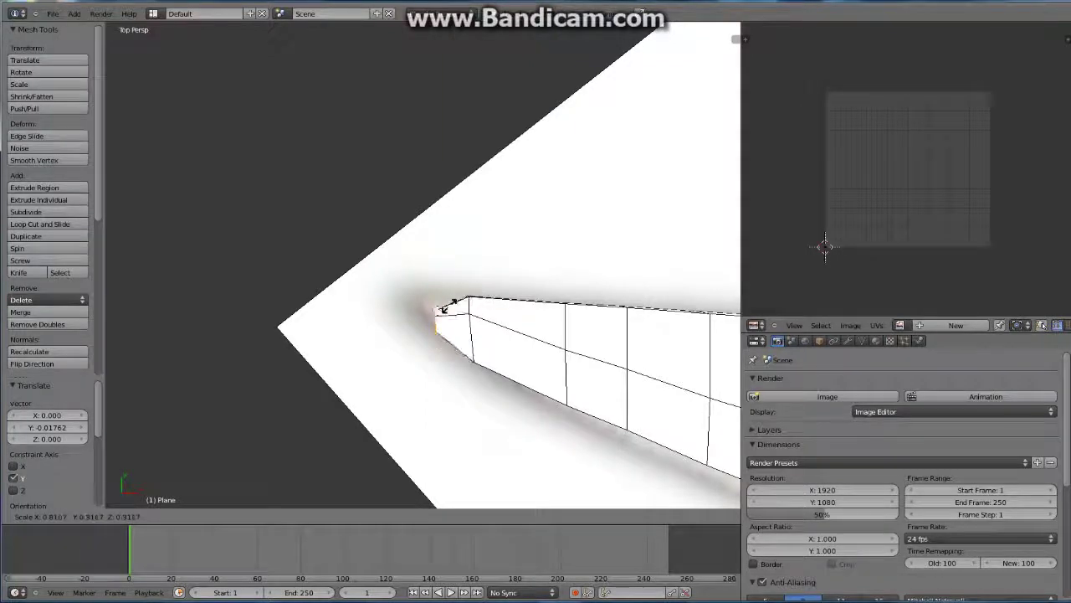
pyautogui.click(431, 309)
pyautogui.press('g')
pyautogui.press('y')
pyautogui.click(431, 266)
pyautogui.press('s')
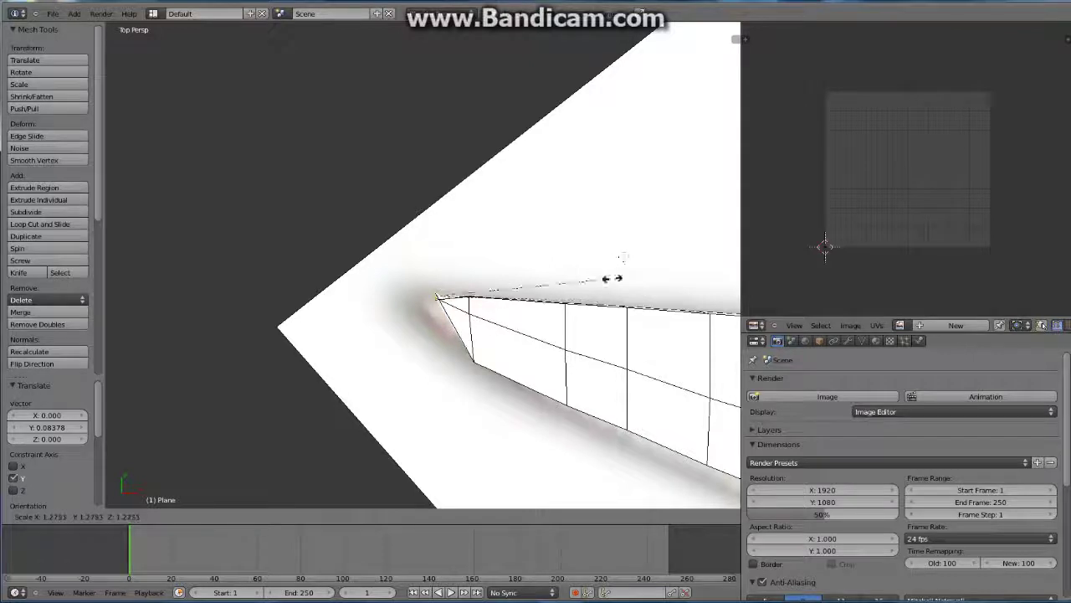
pyautogui.click(440, 261)
pyautogui.press('g')
pyautogui.press('x')
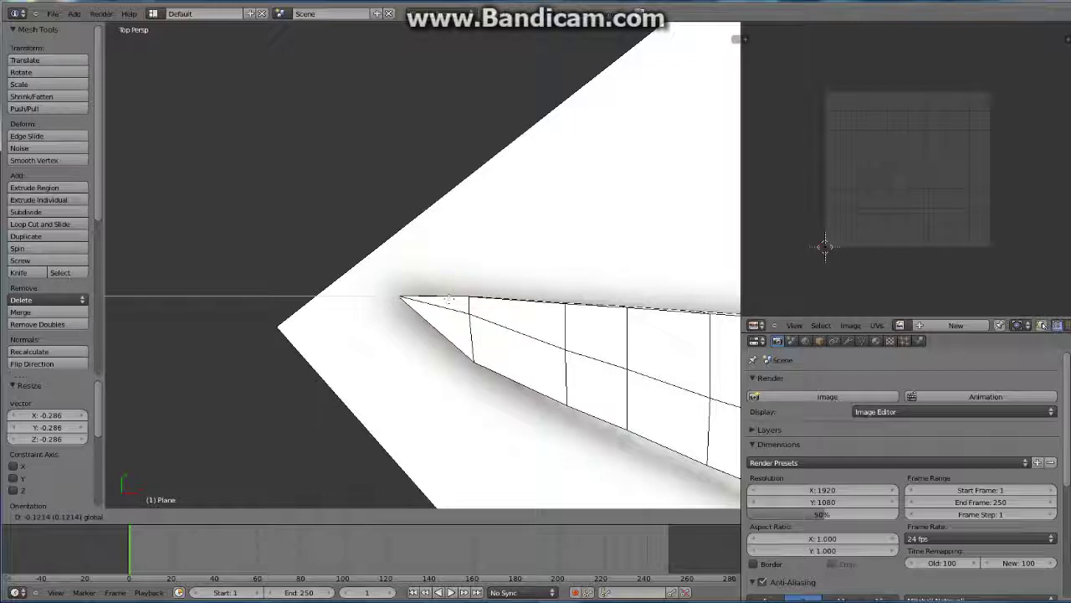
pyautogui.click(456, 298)
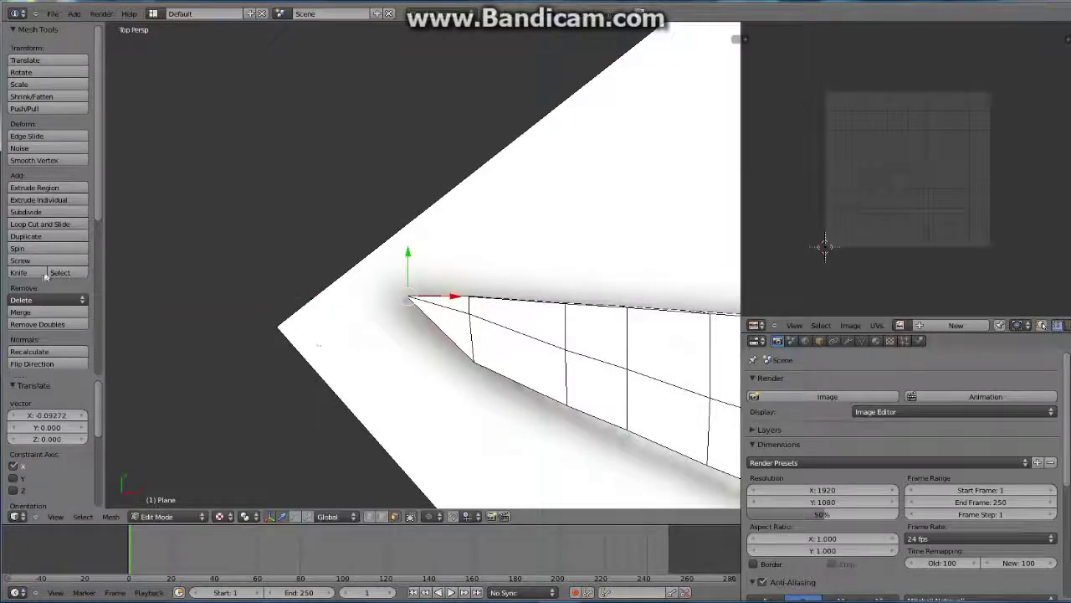
# Add a loop cut across the blade near the tip.
pyautogui.click(58, 227)
pyautogui.click(441, 312)
pyautogui.click(442, 312)
# Pull a vertex near the tip inward along Y in top view.
pyautogui.moveTo(442, 312)
pyautogui.mouseDown(button='middle')
pyautogui.moveTo(460, 302)
pyautogui.moveTo(440, 280)
pyautogui.mouseUp(button='middle')
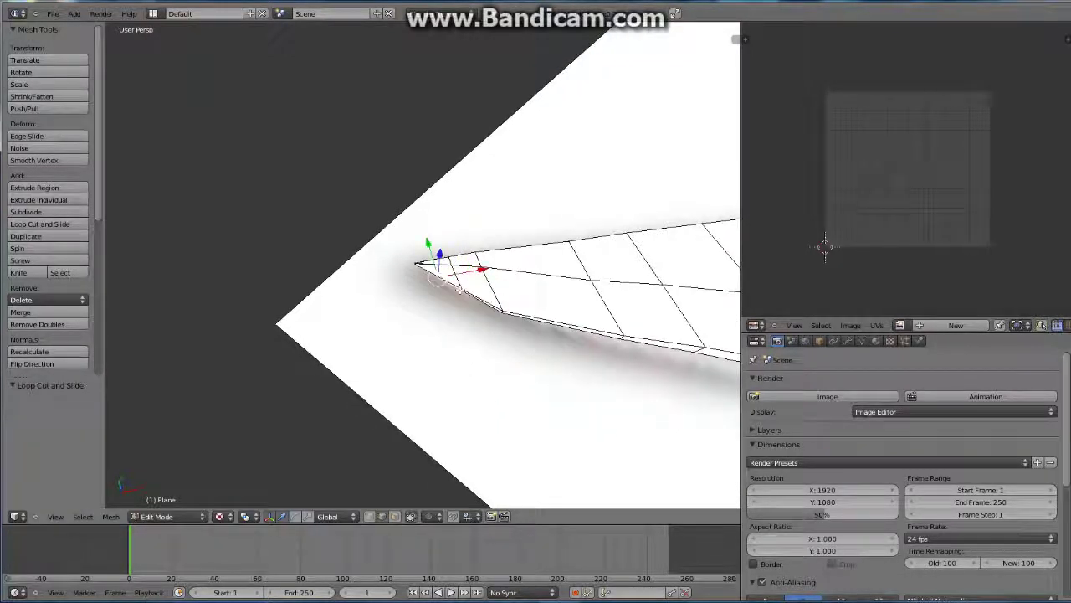
pyautogui.scroll(5, 462, 295)
pyautogui.rightClick(672, 420)
pyautogui.press('KP_7')
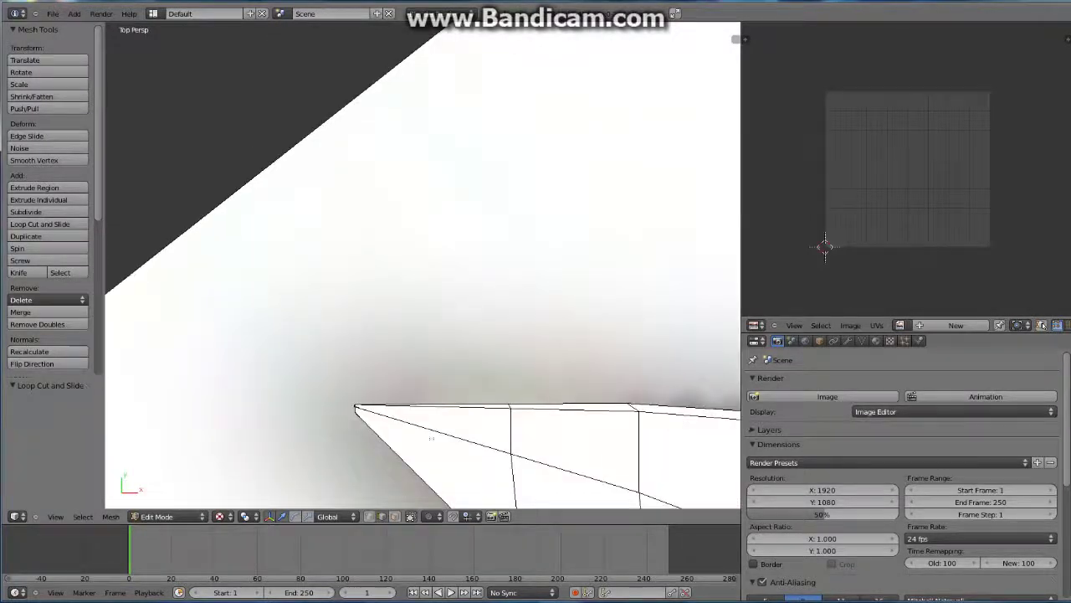
pyautogui.scroll(-6, 432, 437)
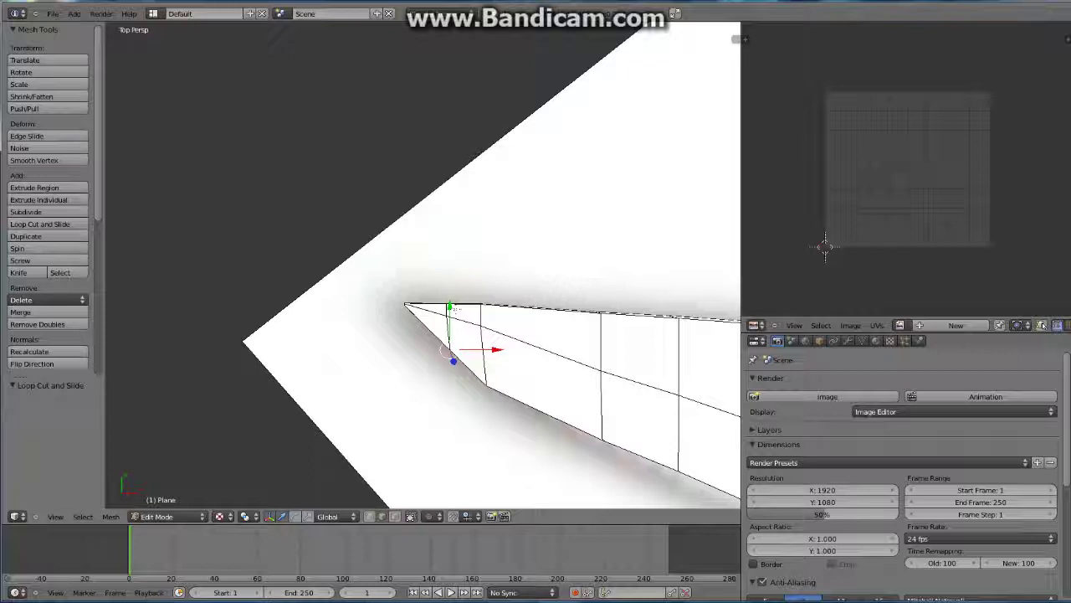
pyautogui.press('g')
pyautogui.press('y')
pyautogui.click(448, 322)
# Hide the transform manipulator and return to a top view of the blade.
pyautogui.scroll(-1, 508, 349)
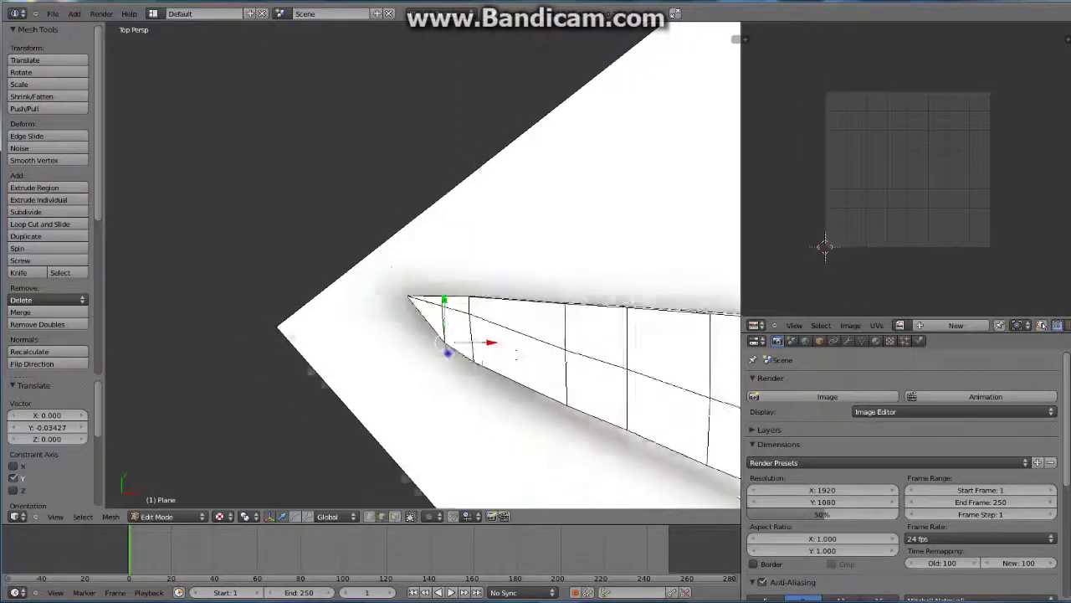
pyautogui.scroll(-2, 508, 349)
pyautogui.moveTo(508, 349)
pyautogui.mouseDown(button='middle')
pyautogui.moveTo(502, 251)
pyautogui.moveTo(502, 268)
pyautogui.mouseUp(button='middle')
pyautogui.moveTo(359, 326); pyautogui.dragTo(392, 332, button='middle')
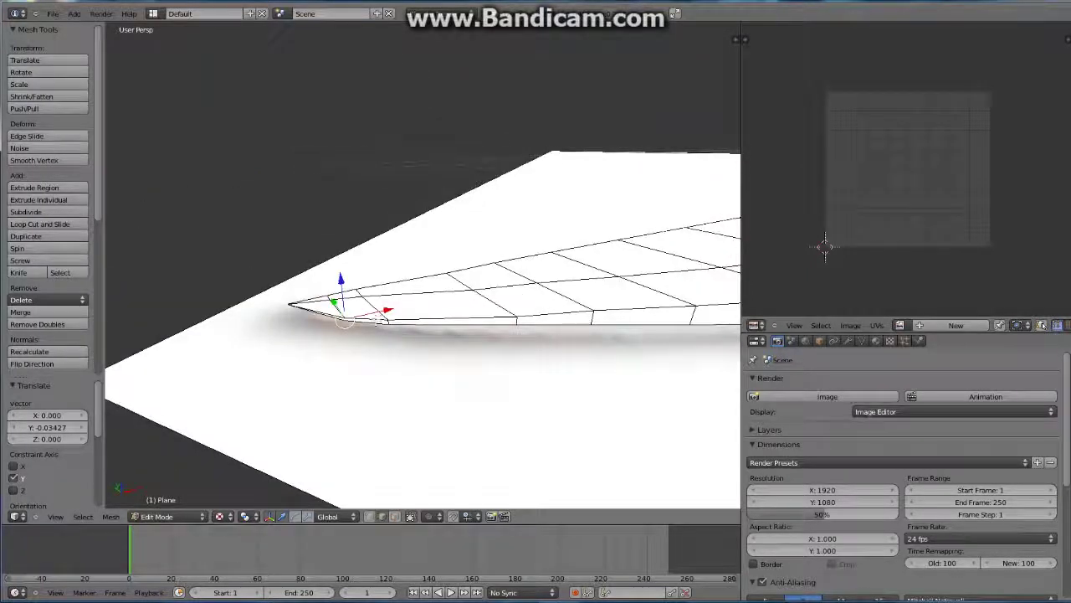
pyautogui.scroll(2, 377, 322)
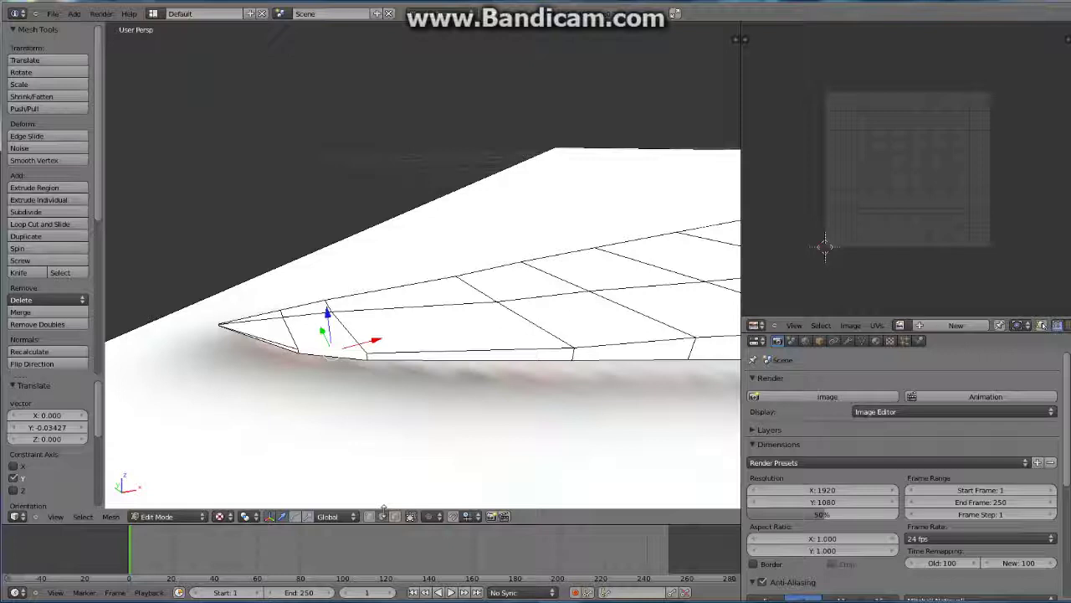
pyautogui.click(390, 517)
pyautogui.moveTo(469, 377)
pyautogui.mouseDown(button='middle')
pyautogui.moveTo(643, 344)
pyautogui.moveTo(428, 352)
pyautogui.moveTo(443, 378)
pyautogui.moveTo(462, 326)
pyautogui.moveTo(397, 288)
pyautogui.mouseUp(button='middle')
pyautogui.press('KP_7')
pyautogui.scroll(-1, 628, 344)
pyautogui.scroll(-1, 620, 341)
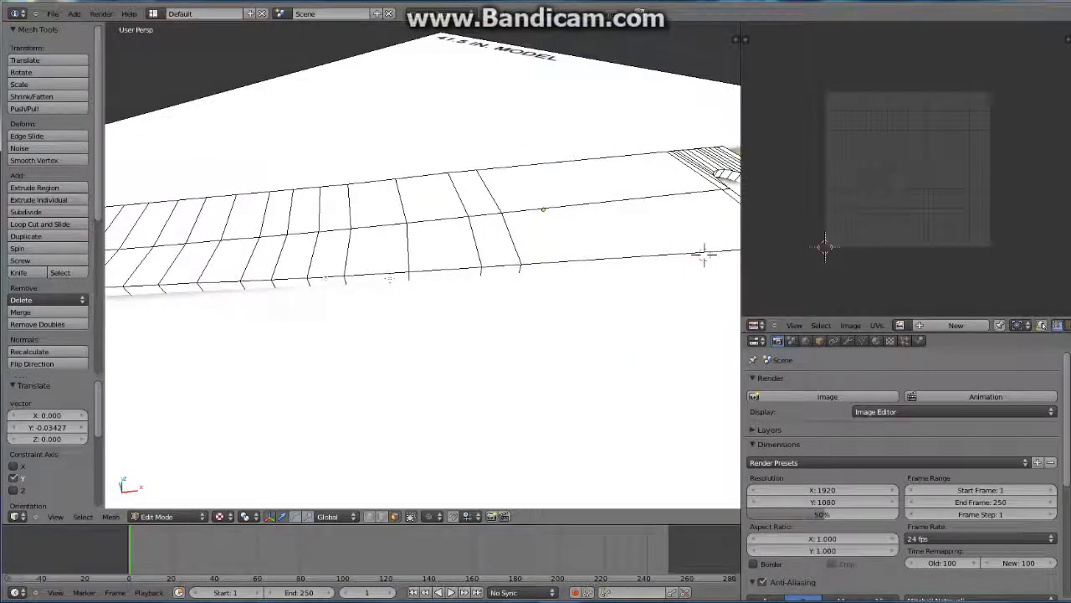
# Reposition a blade-edge vertex, moving it along Y, with the transform widget off.
pyautogui.moveTo(703, 256); pyautogui.dragTo(686, 242, button='middle')
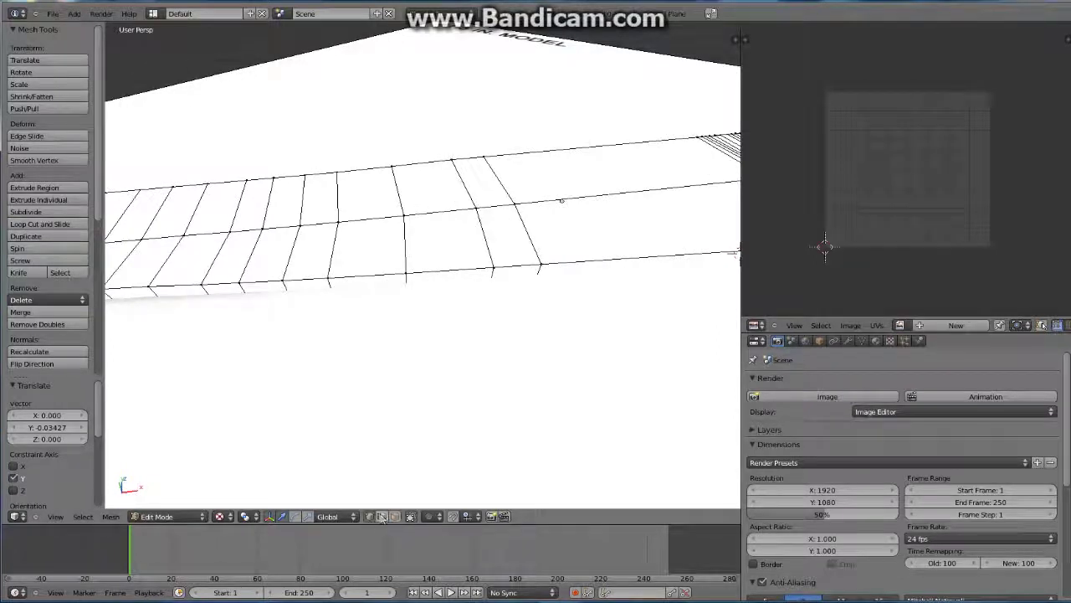
pyautogui.moveTo(560, 201); pyautogui.dragTo(516, 181, button='middle')
pyautogui.press('g')
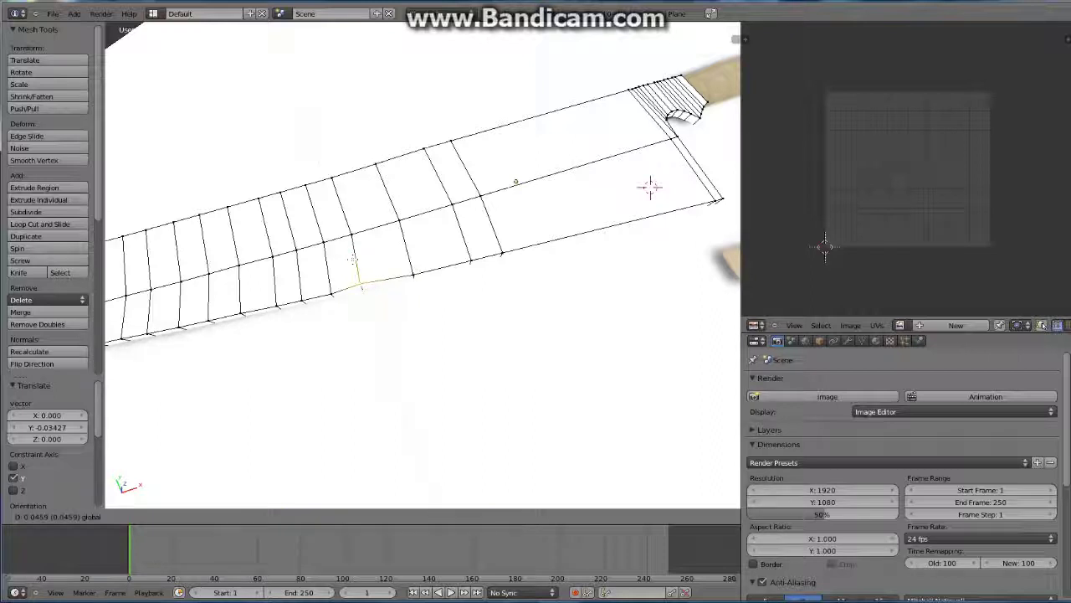
pyautogui.click(353, 260)
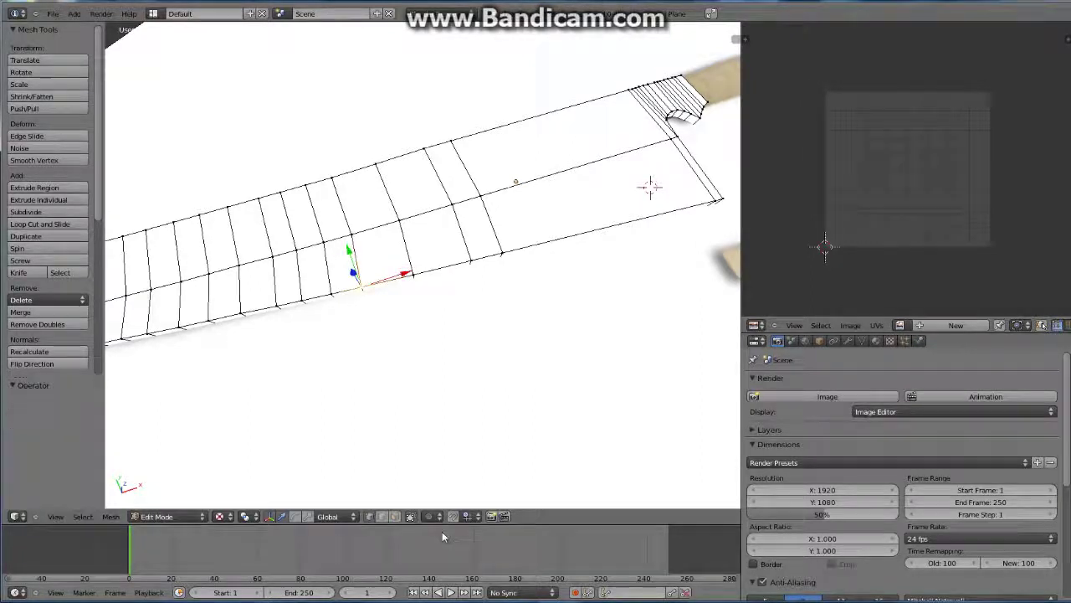
pyautogui.click(383, 520)
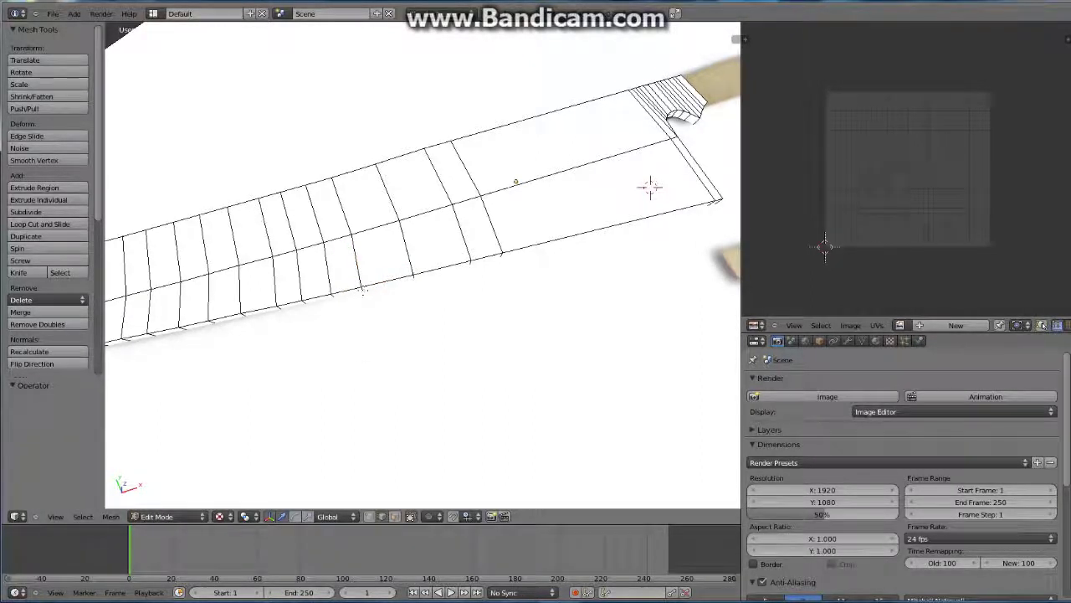
pyautogui.moveTo(351, 255)
pyautogui.mouseDown()
pyautogui.moveTo(360, 280)
pyautogui.moveTo(412, 275)
pyautogui.mouseUp()
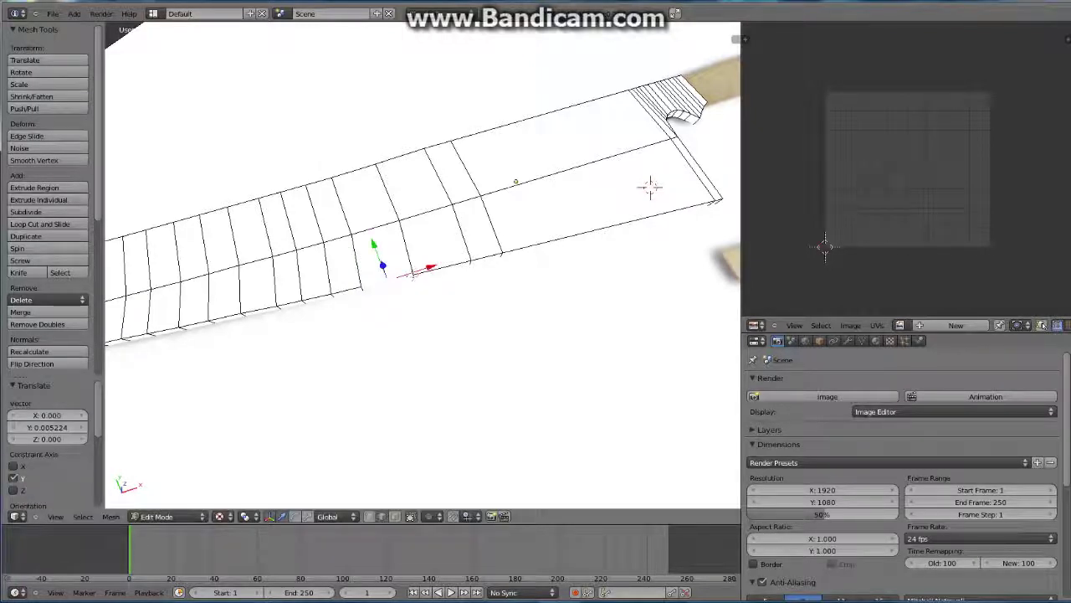
pyautogui.press('g')
pyautogui.press('y')
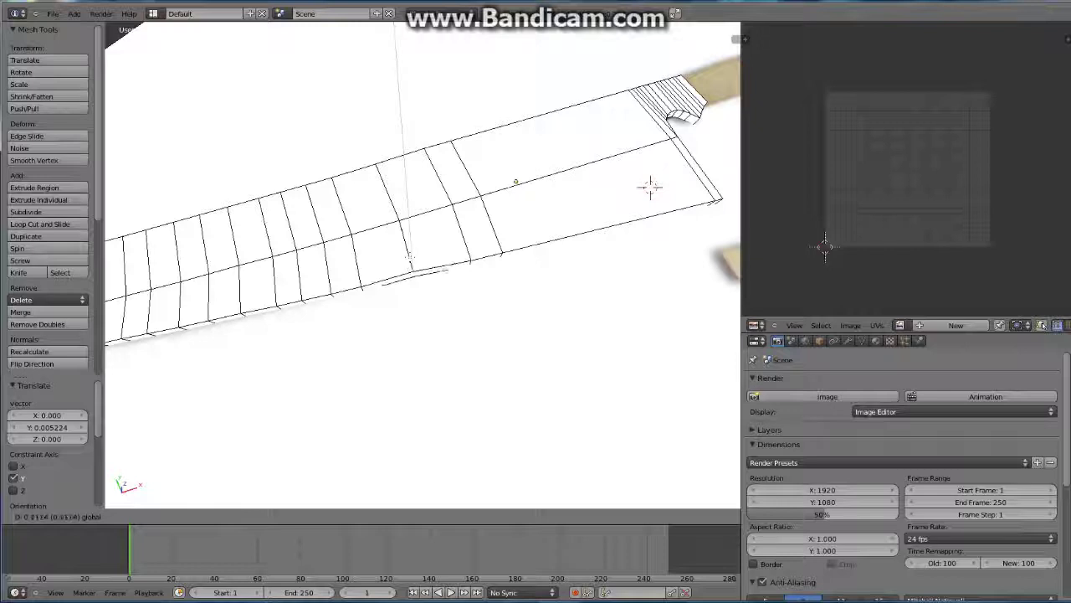
pyautogui.click(410, 257)
# Select the next vertex along the edge and shift it along Y.
pyautogui.rightClick(472, 255)
pyautogui.press('g')
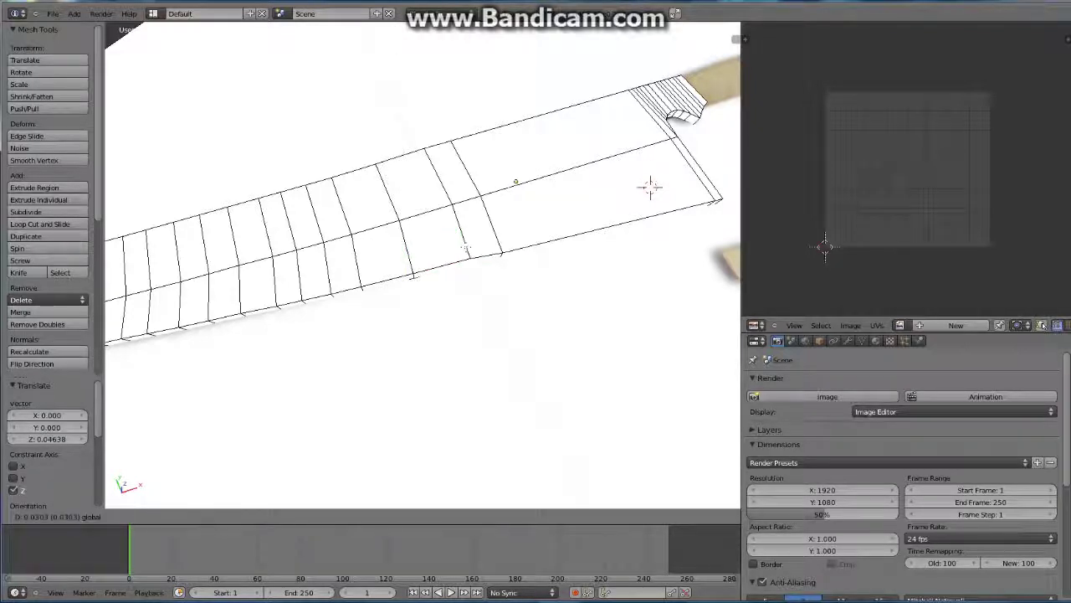
pyautogui.press('y')
pyautogui.click(469, 251)
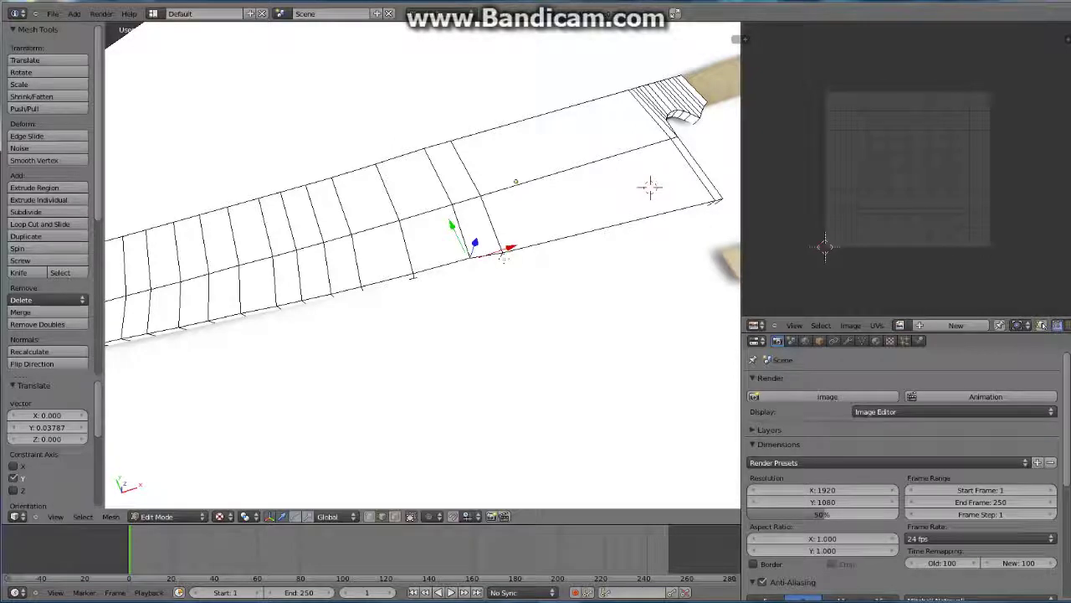
pyautogui.press('g')
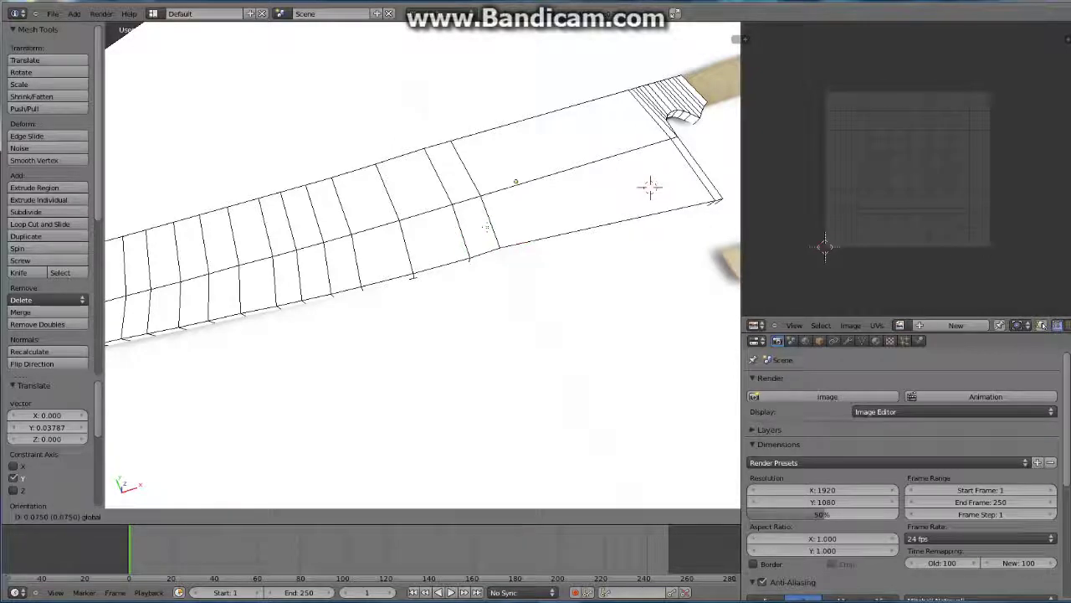
pyautogui.click(487, 227)
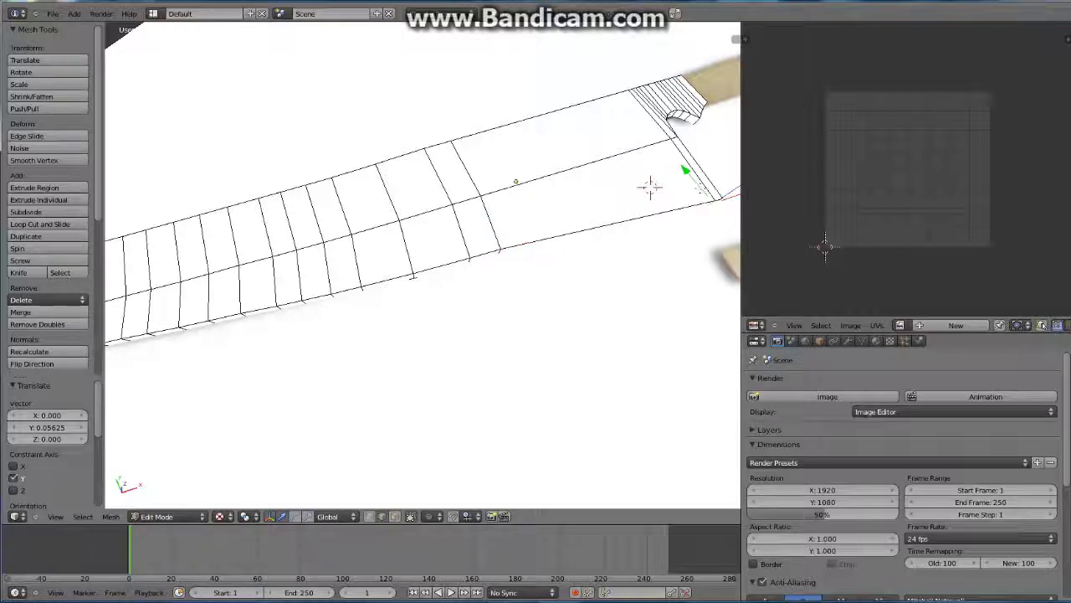
pyautogui.press('g')
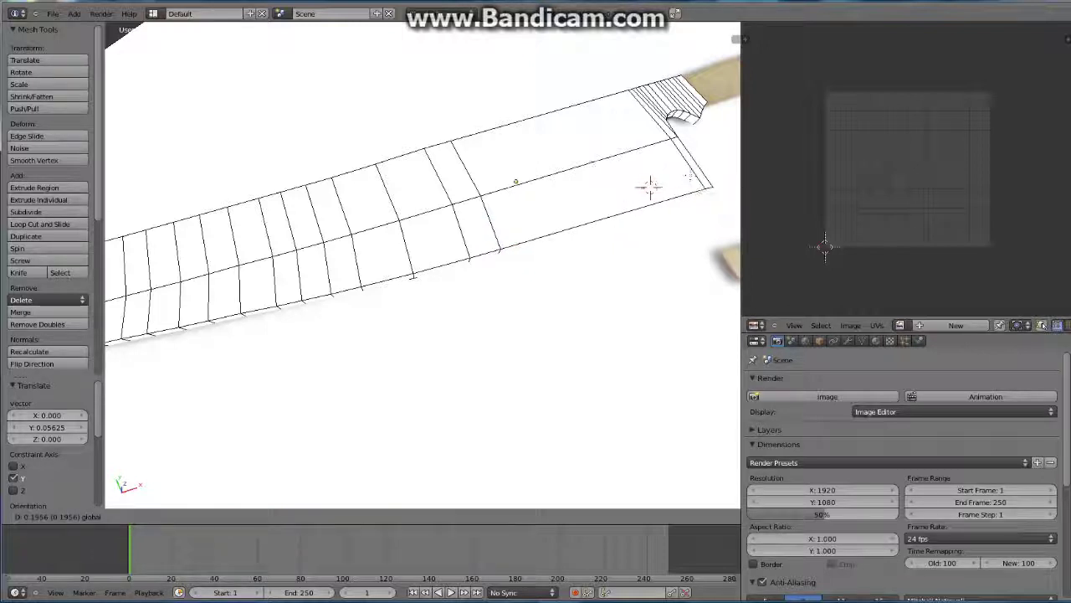
pyautogui.press('Return')
pyautogui.press('KP_Divide')
pyautogui.press('KP_Divide')
# Pull the vertex back along Y, viewed from a lower angle.
pyautogui.moveTo(650, 186); pyautogui.dragTo(681, 282, button='middle')
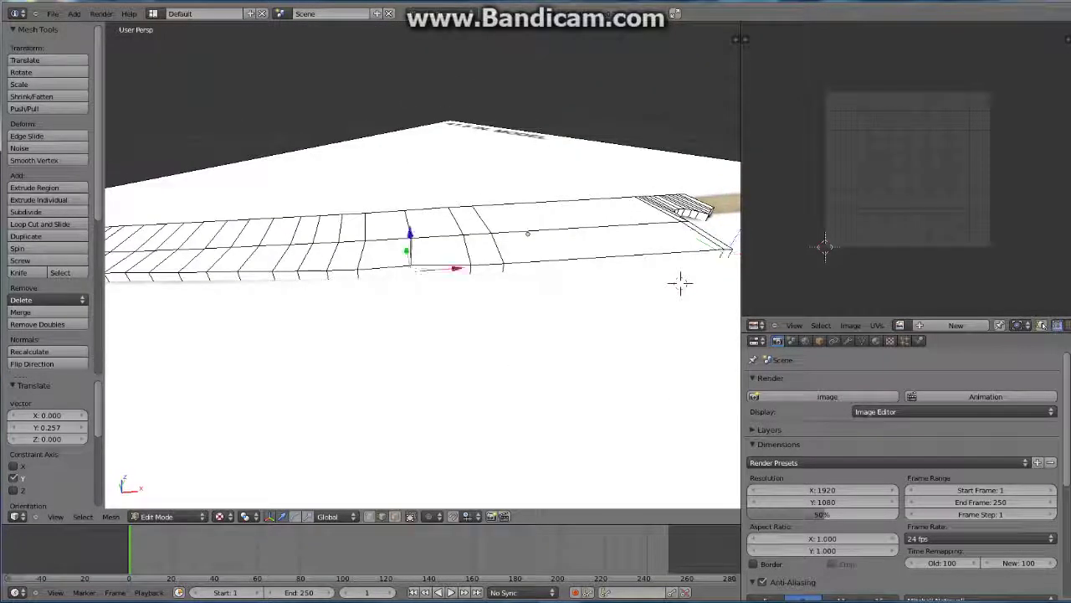
pyautogui.press('g')
pyautogui.press('y')
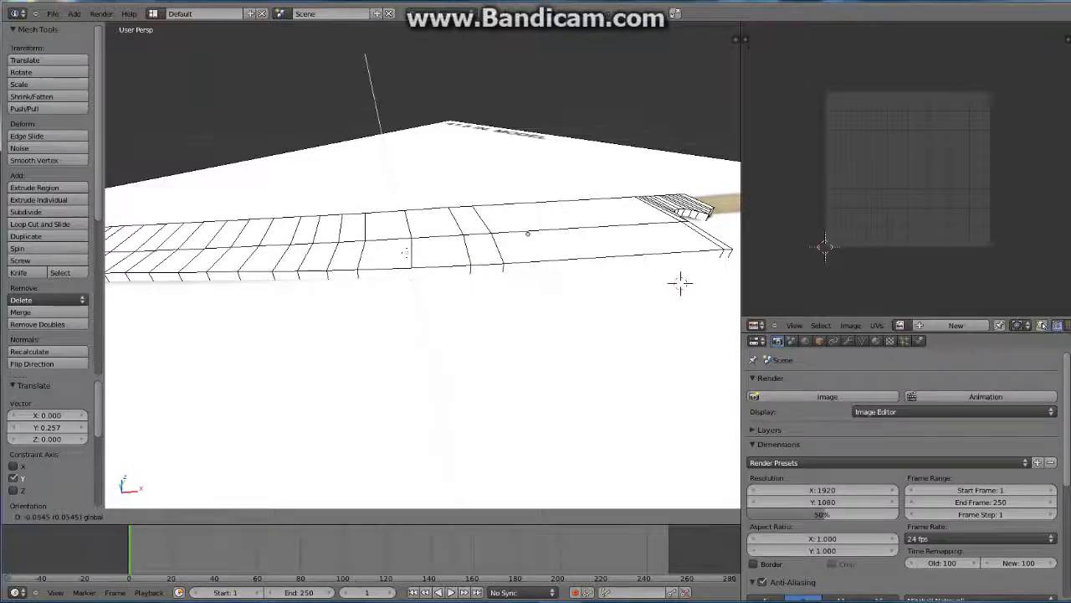
pyautogui.press('Return')
# Select a thin face on the blade's lower edge and grow the selection along the blade.
pyautogui.click(395, 518)
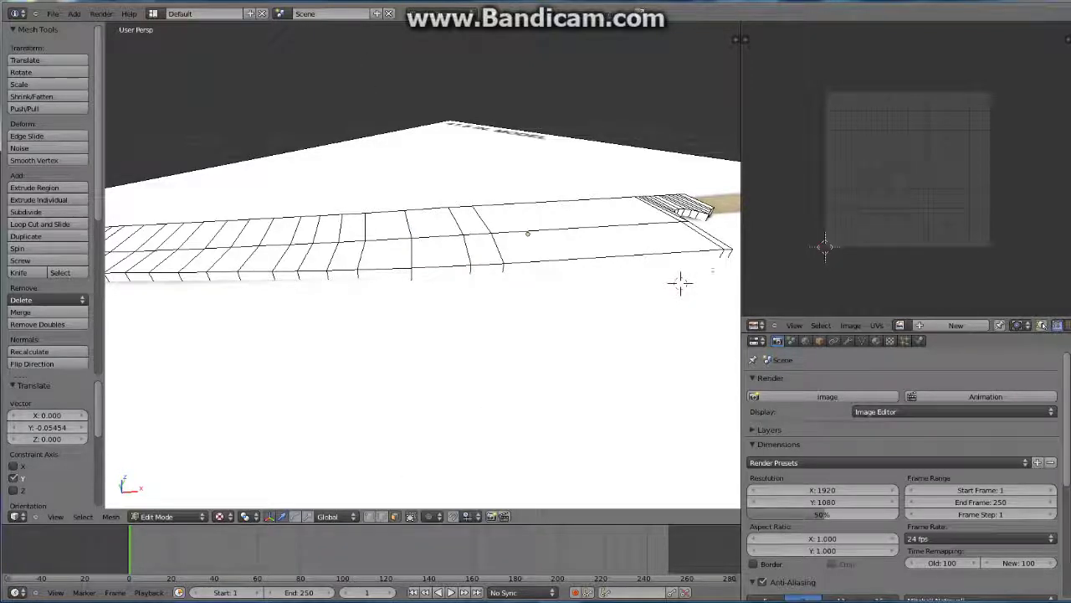
pyautogui.rightClick(681, 283)
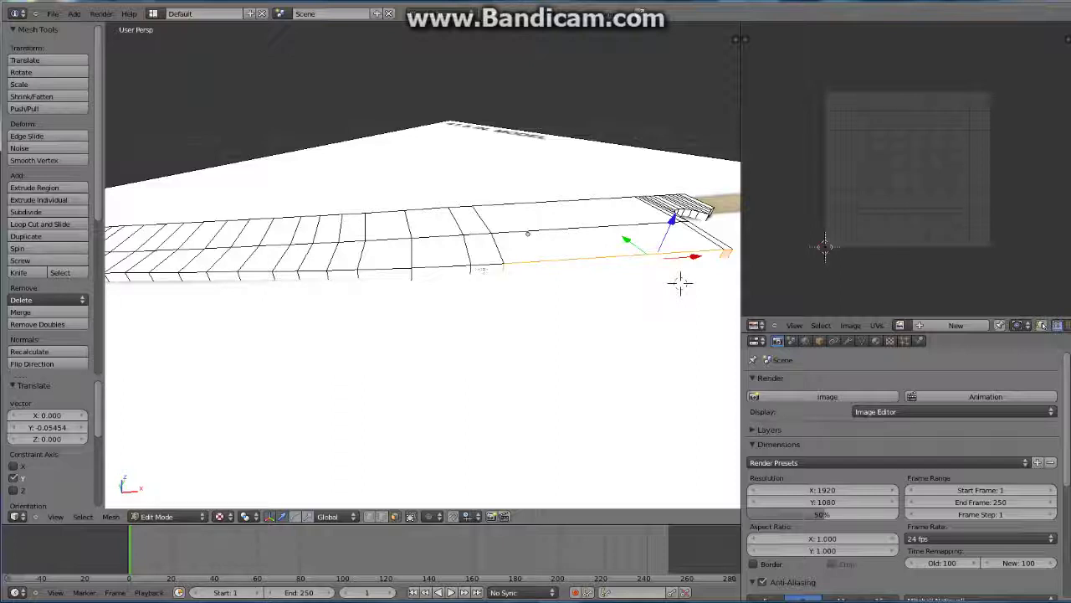
pyautogui.press('ctrl+shift+KP_Add')
pyautogui.press('ctrl+shift+KP_Add')
pyautogui.press('ctrl+shift+KP_Add')
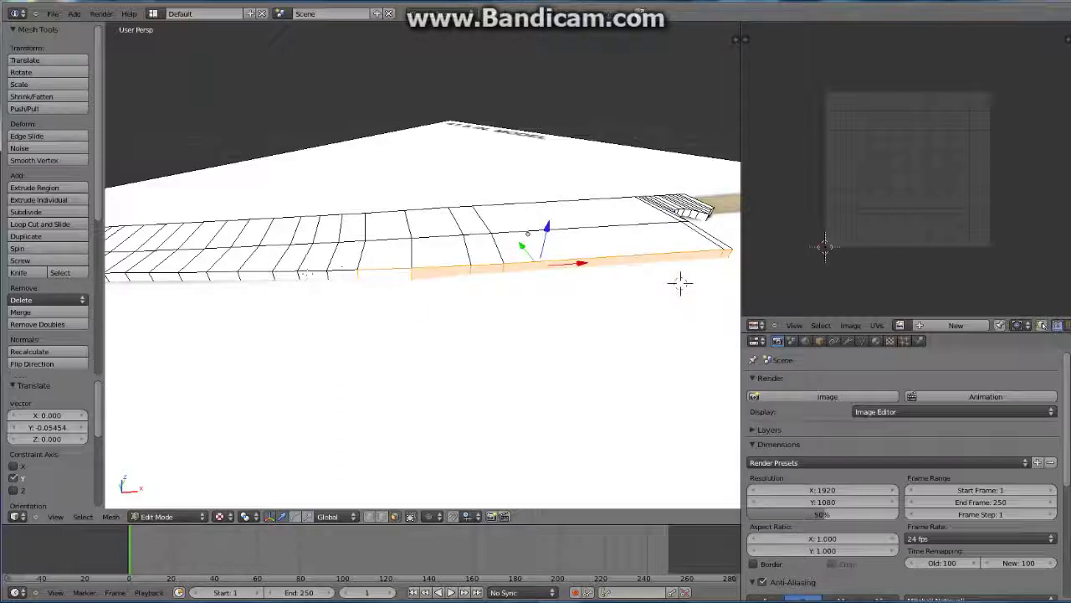
pyautogui.press('ctrl+shift+KP_Add')
pyautogui.press('ctrl+shift+KP_Add')
pyautogui.press('ctrl+shift+KP_Add')
pyautogui.press('ctrl+shift+KP_Add')
pyautogui.press('ctrl+shift+KP_Add')
pyautogui.press('ctrl+shift+KP_Add')
pyautogui.moveTo(680, 283)
pyautogui.mouseDown(button='middle')
pyautogui.moveTo(509, 215)
pyautogui.moveTo(471, 231)
pyautogui.moveTo(502, 229)
pyautogui.moveTo(617, 265)
pyautogui.moveTo(674, 303)
pyautogui.moveTo(636, 251)
pyautogui.mouseUp(button='middle')
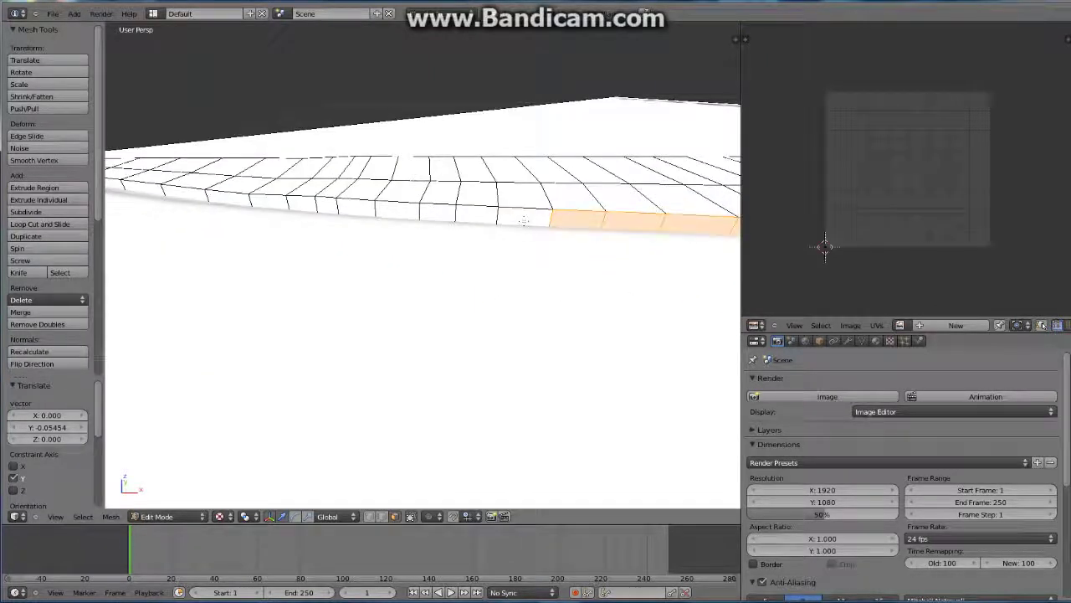
# Add the remaining thin edge faces along the blade toward the tip to the selection.
pyautogui.keyDown('shift'); pyautogui.rightClick(473, 216); pyautogui.keyUp('shift')
pyautogui.keyDown('shift'); pyautogui.rightClick(435, 214); pyautogui.keyUp('shift')
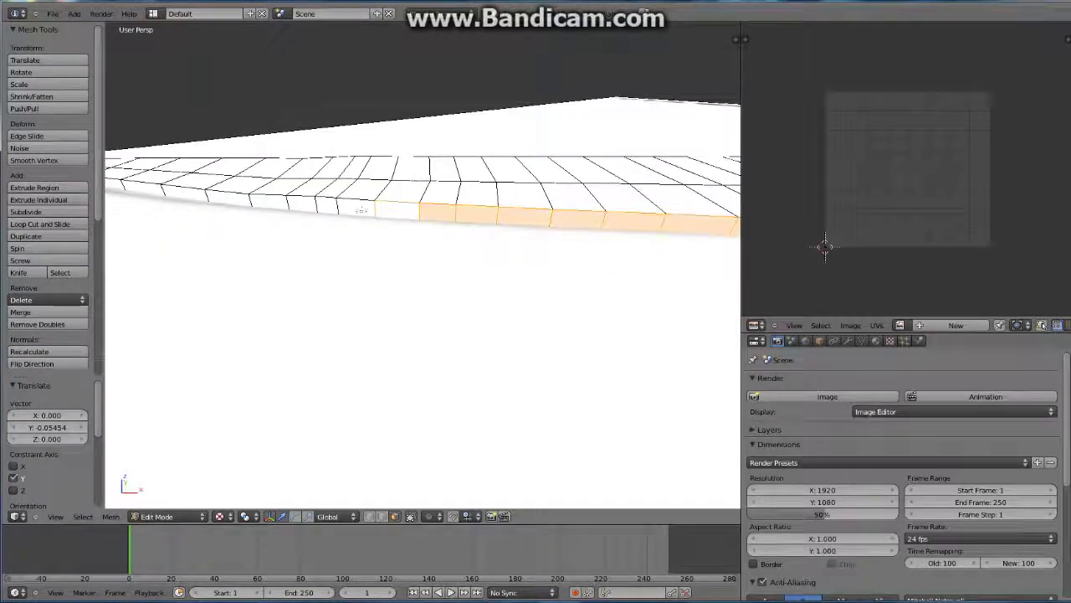
pyautogui.keyDown('shift'); pyautogui.rightClick(389, 211); pyautogui.keyUp('shift')
pyautogui.keyDown('shift'); pyautogui.rightClick(335, 207); pyautogui.keyUp('shift')
pyautogui.moveTo(322, 205); pyautogui.dragTo(423, 222, button='middle')
pyautogui.keyDown('shift'); pyautogui.rightClick(423, 220); pyautogui.keyUp('shift')
pyautogui.keyDown('shift'); pyautogui.rightClick(393, 216); pyautogui.keyUp('shift')
pyautogui.keyDown('shift'); pyautogui.rightClick(343, 214); pyautogui.keyUp('shift')
pyautogui.keyDown('shift'); pyautogui.rightClick(310, 211); pyautogui.keyUp('shift')
pyautogui.moveTo(310, 211)
pyautogui.mouseDown(button='middle')
pyautogui.moveTo(459, 191)
pyautogui.moveTo(636, 144)
pyautogui.mouseUp(button='middle')
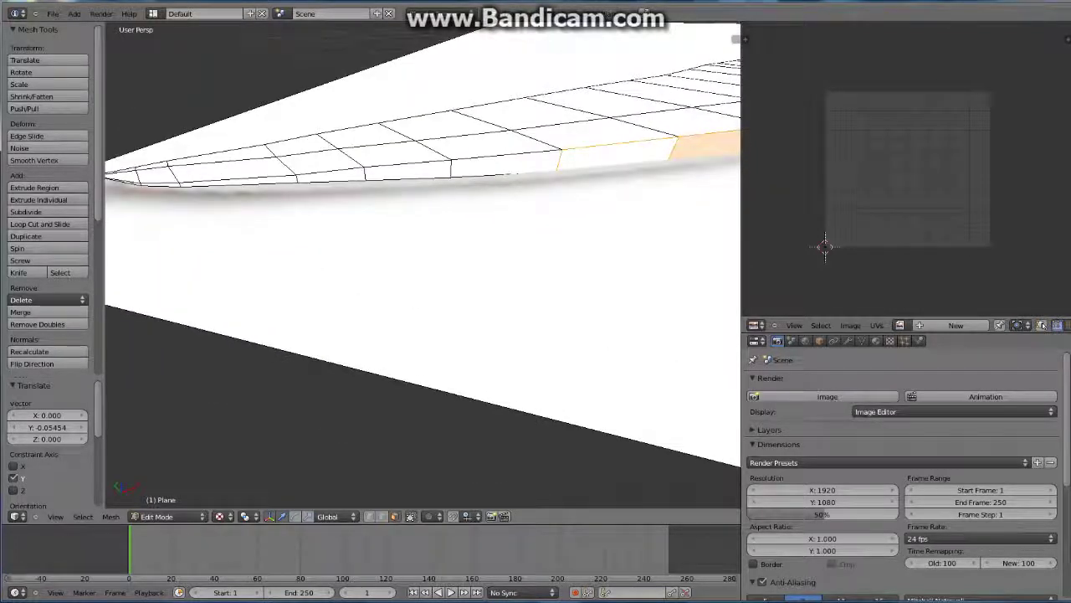
pyautogui.keyDown('shift'); pyautogui.rightClick(502, 169); pyautogui.keyUp('shift')
pyautogui.keyDown('shift'); pyautogui.rightClick(406, 173); pyautogui.keyUp('shift')
pyautogui.keyDown('shift'); pyautogui.rightClick(339, 176); pyautogui.keyUp('shift')
pyautogui.keyDown('shift'); pyautogui.rightClick(284, 178); pyautogui.keyUp('shift')
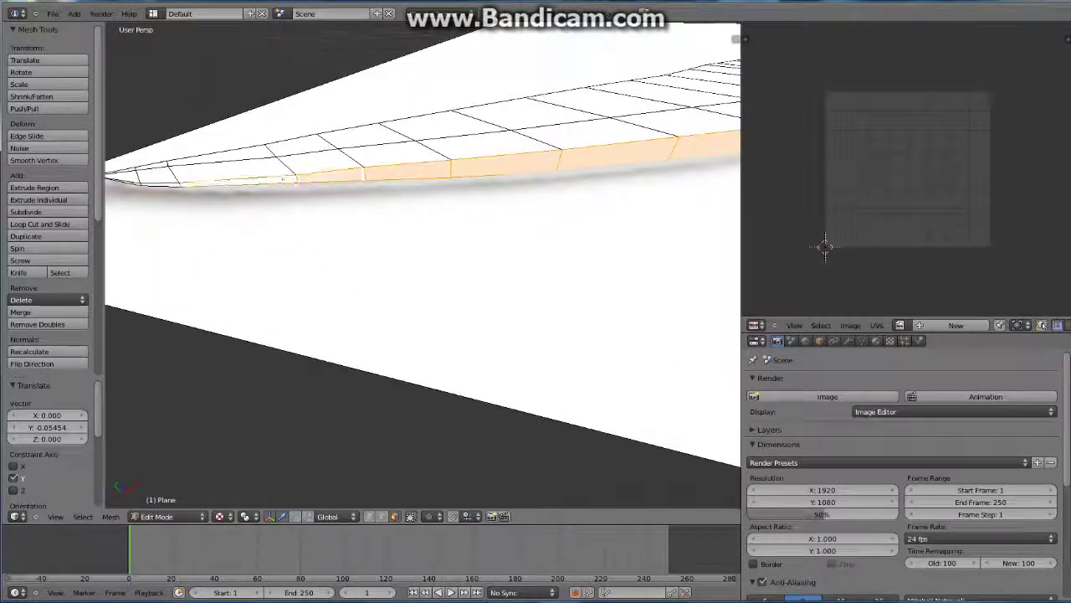
pyautogui.keyDown('shift'); pyautogui.rightClick(148, 180); pyautogui.keyUp('shift')
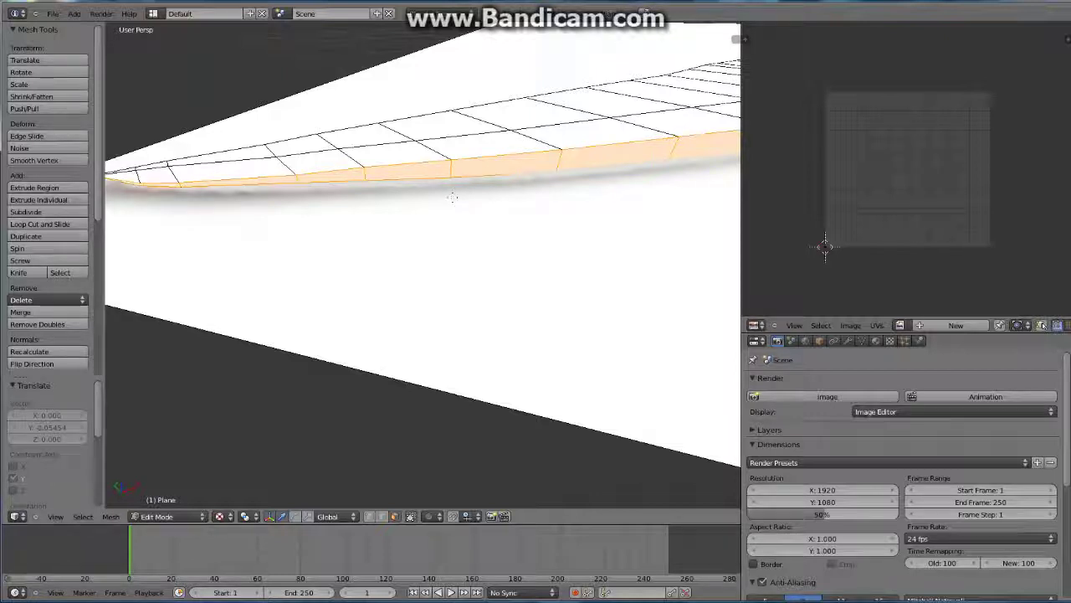
# Scale the selected edge faces along Z to -0.04876, flattening them nearly flat.
pyautogui.press('s')
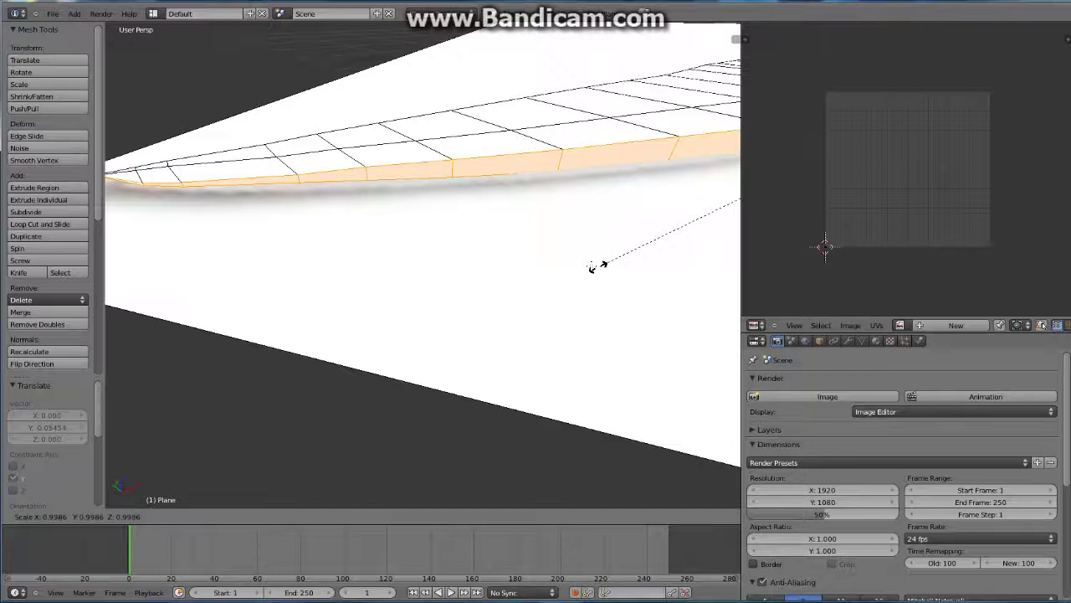
pyautogui.press('z')
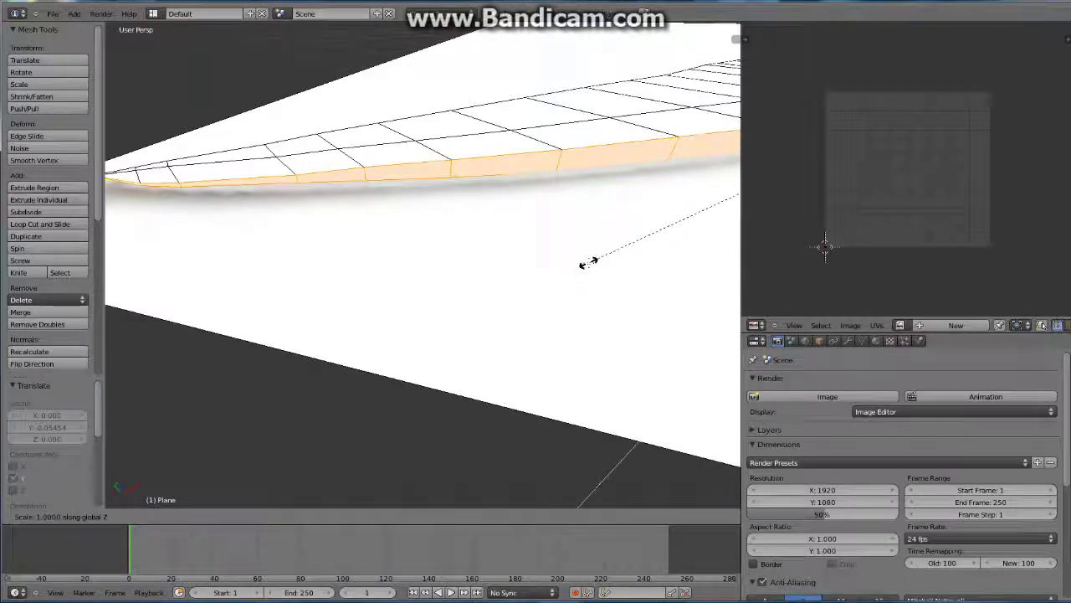
pyautogui.click(640, 228)
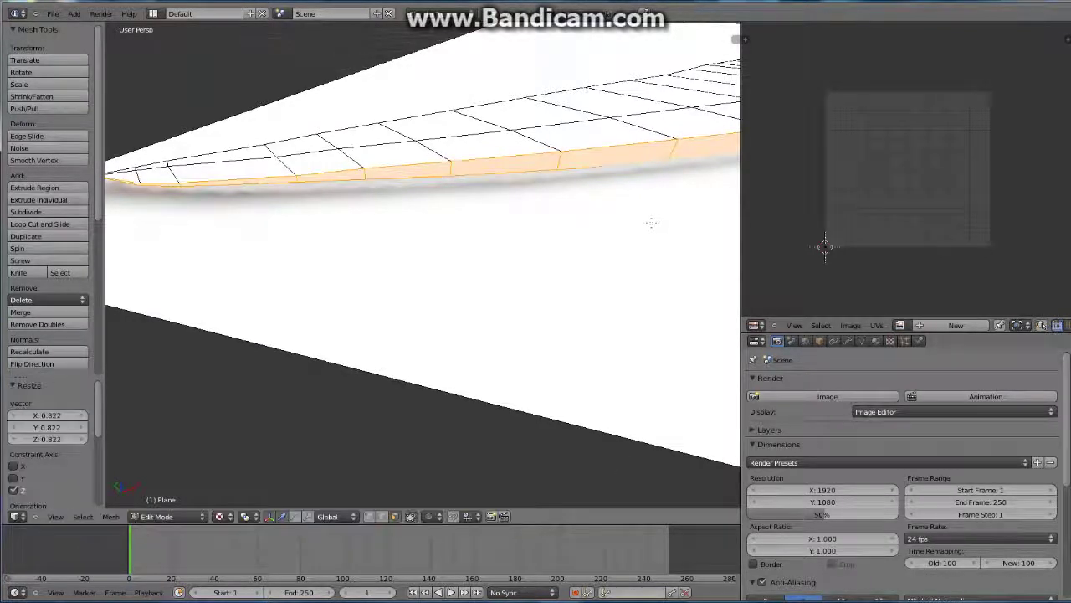
pyautogui.scroll(-3, 648, 223)
pyautogui.moveTo(648, 222); pyautogui.dragTo(595, 337, button='middle')
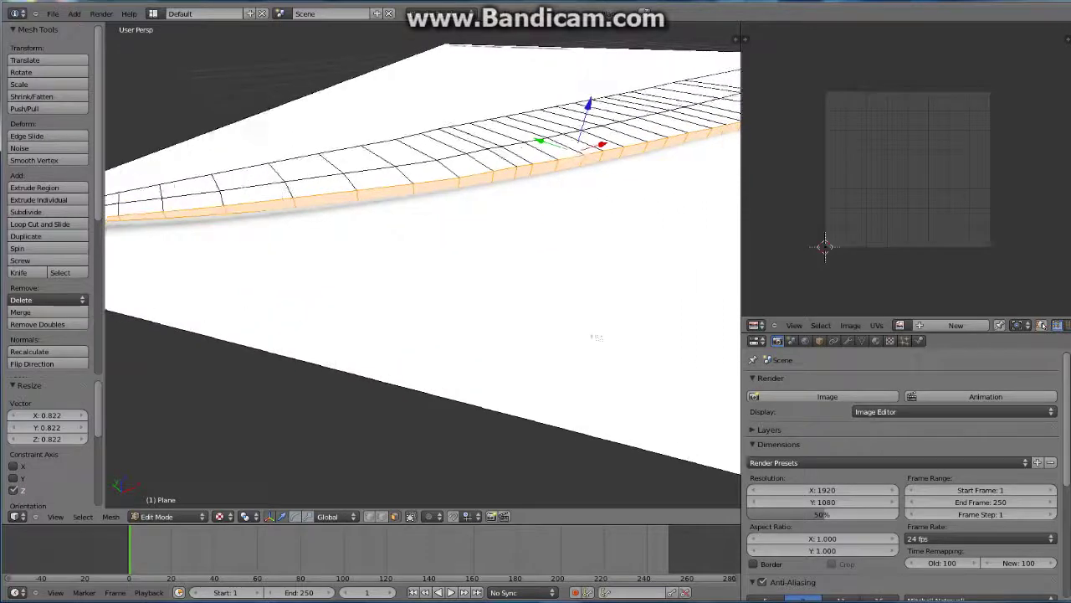
pyautogui.press('s')
pyautogui.press('z')
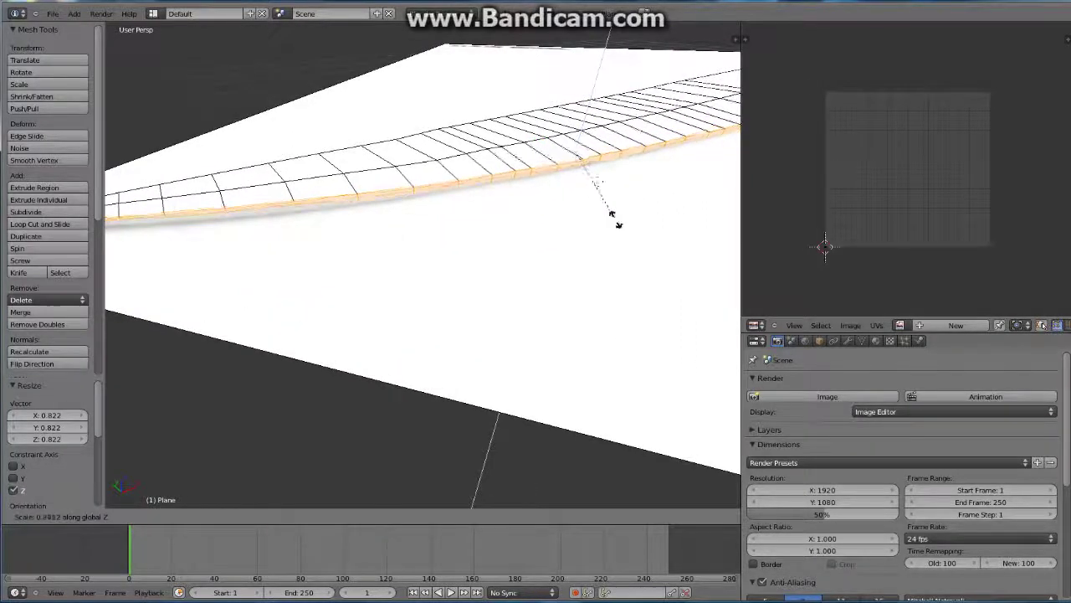
pyautogui.click(583, 147)
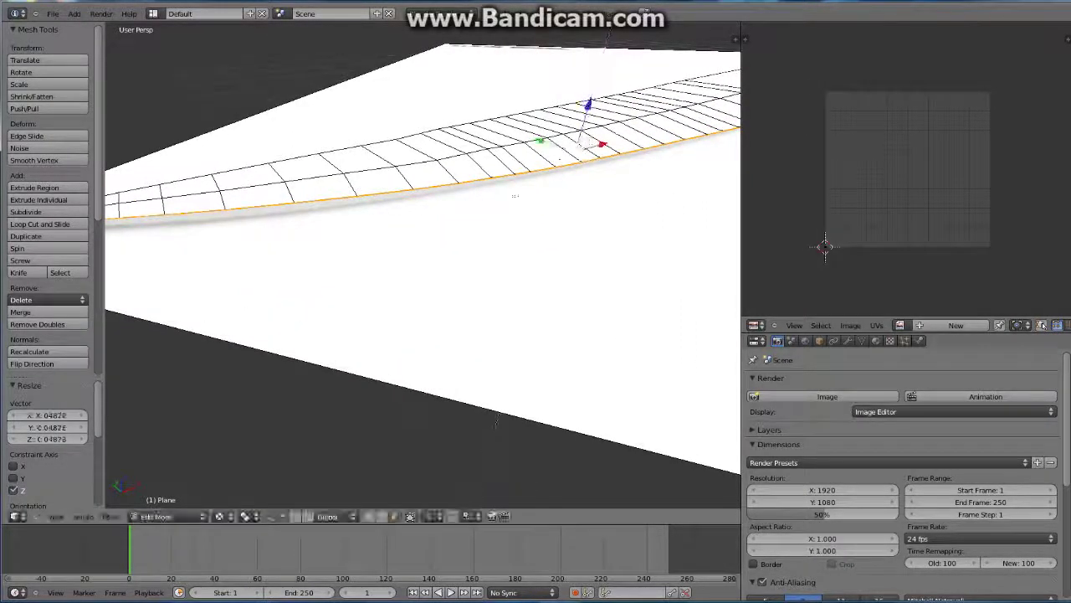
pyautogui.moveTo(415, 280)
pyautogui.mouseDown(button='middle')
pyautogui.moveTo(442, 256)
pyautogui.moveTo(581, 230)
pyautogui.mouseUp(button='middle')
pyautogui.press('KP_7')
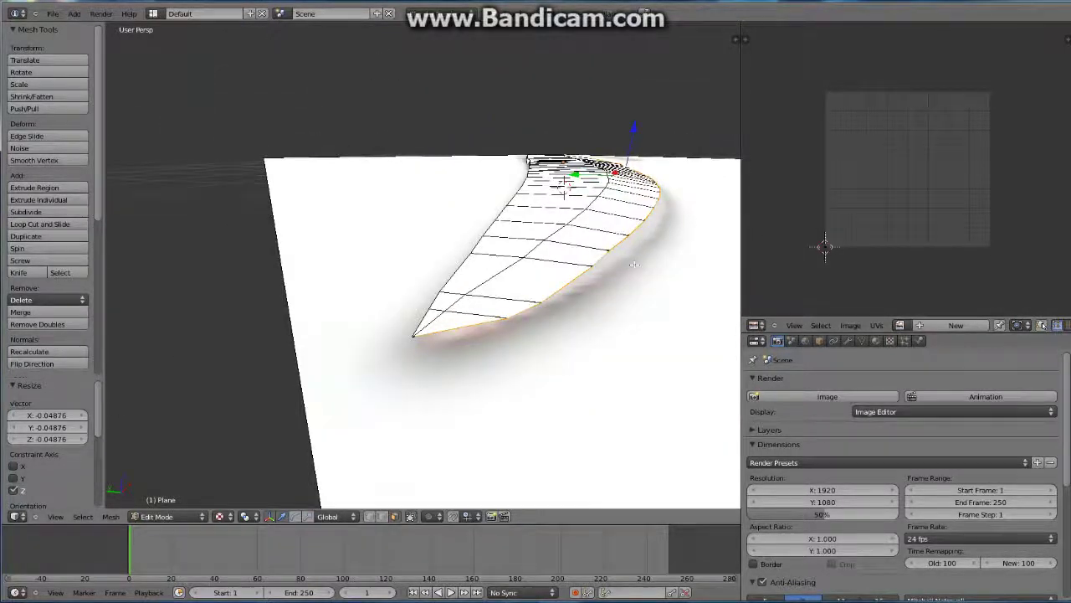
# Zoom in on the blade tip and select the corner vertex of the blade edge.
pyautogui.scroll(5, 633, 263)
pyautogui.scroll(-2, 634, 264)
pyautogui.scroll(-2, 633, 263)
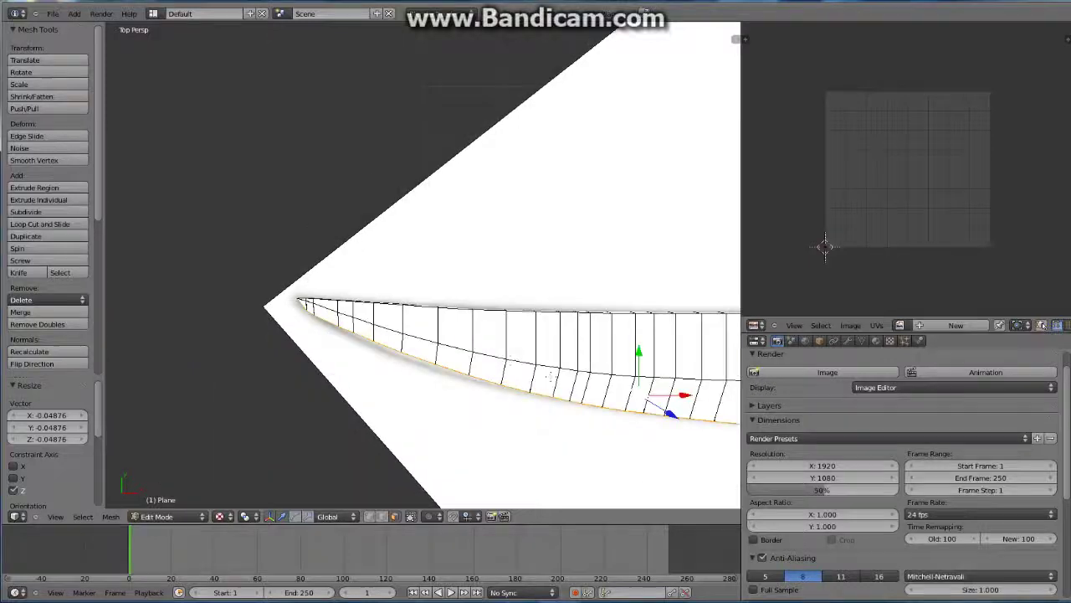
pyautogui.keyDown('shift'); pyautogui.moveTo(633, 263); pyautogui.dragTo(374, 230, button='middle'); pyautogui.keyUp('shift')
pyautogui.scroll(2, 708, 220)
pyautogui.keyDown('shift'); pyautogui.moveTo(708, 220); pyautogui.dragTo(602, 167, button='middle'); pyautogui.keyUp('shift')
pyautogui.scroll(1, 430, 336)
pyautogui.moveTo(430, 336); pyautogui.dragTo(725, 236, button='middle')
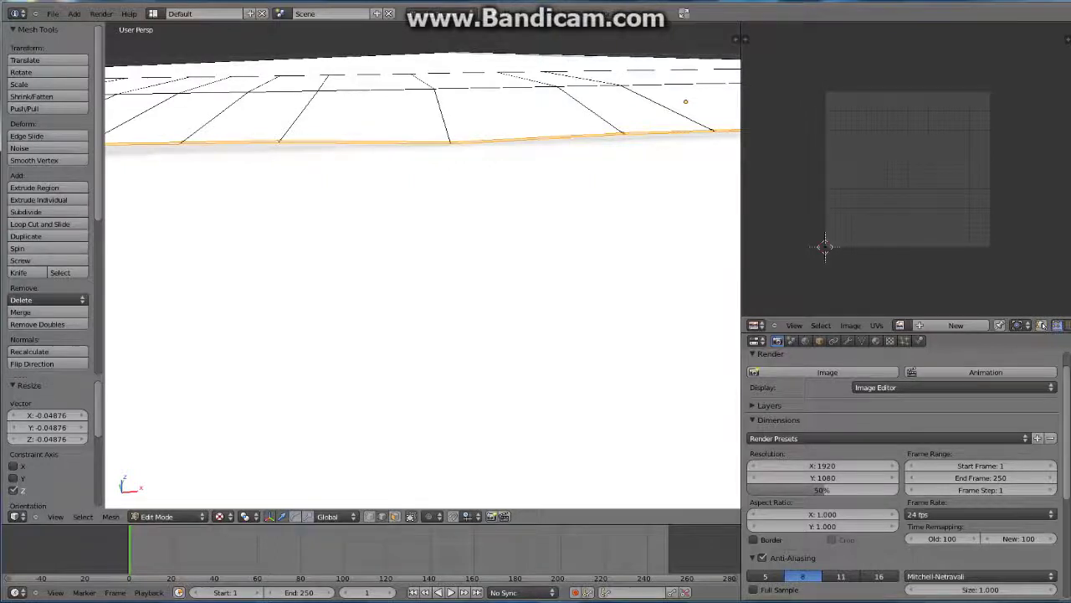
pyautogui.moveTo(381, 419); pyautogui.dragTo(419, 401, button='middle')
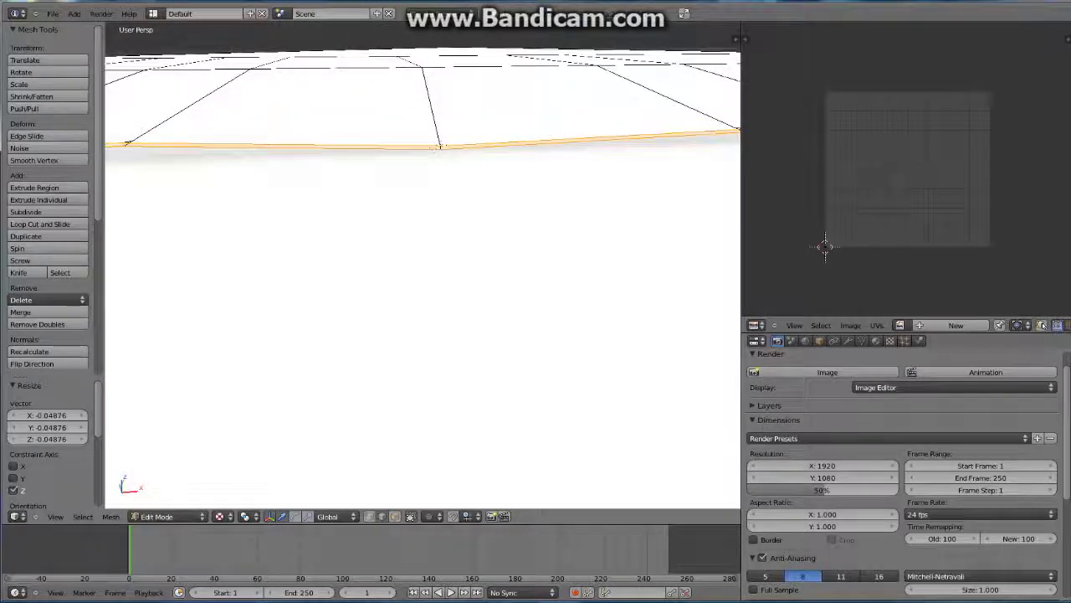
pyautogui.rightClick(439, 148)
pyautogui.rightClick(439, 145)
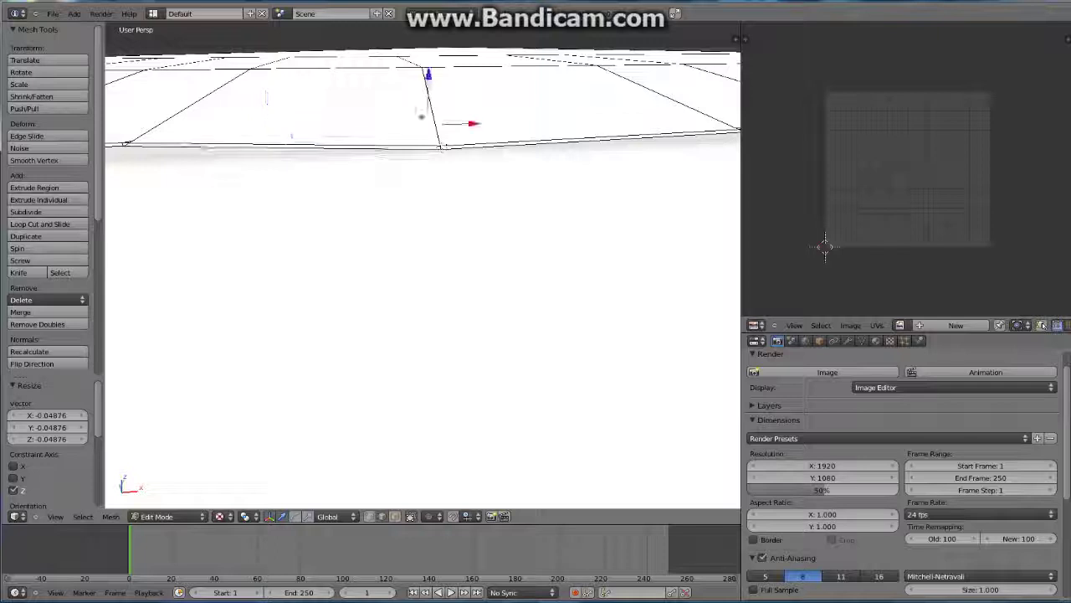
pyautogui.rightClick(436, 147)
pyautogui.moveTo(441, 147)
pyautogui.keyDown('shift'); pyautogui.mouseDown(button='middle')
pyautogui.moveTo(451, 81)
pyautogui.moveTo(419, 43)
pyautogui.moveTo(424, 186)
pyautogui.mouseUp(button='middle'); pyautogui.keyUp('shift')
pyautogui.rightClick(426, 188)
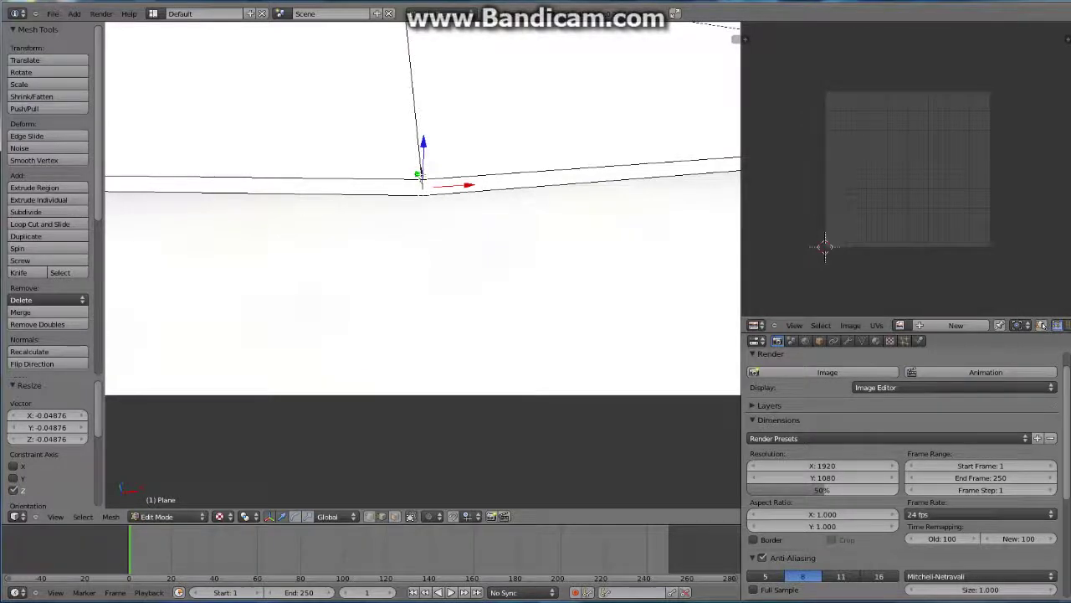
# Move the corner vertex along Y, settling at a 0.03286 offset.
pyautogui.press('g')
pyautogui.press('y')
pyautogui.click(408, 126)
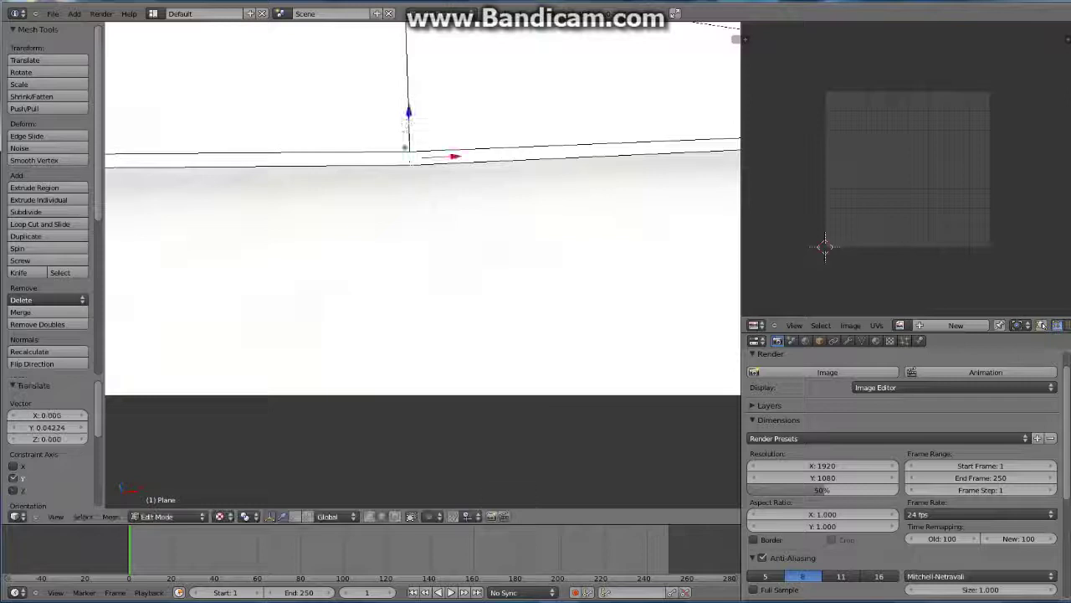
pyautogui.moveTo(408, 125)
pyautogui.mouseDown(button='middle')
pyautogui.moveTo(427, 251)
pyautogui.moveTo(446, 289)
pyautogui.mouseUp(button='middle')
pyautogui.scroll(-5, 645, 240)
pyautogui.scroll(-4, 646, 240)
pyautogui.press('g')
pyautogui.press('y')
pyautogui.click(457, 336)
pyautogui.moveTo(452, 340); pyautogui.dragTo(492, 256, button='middle')
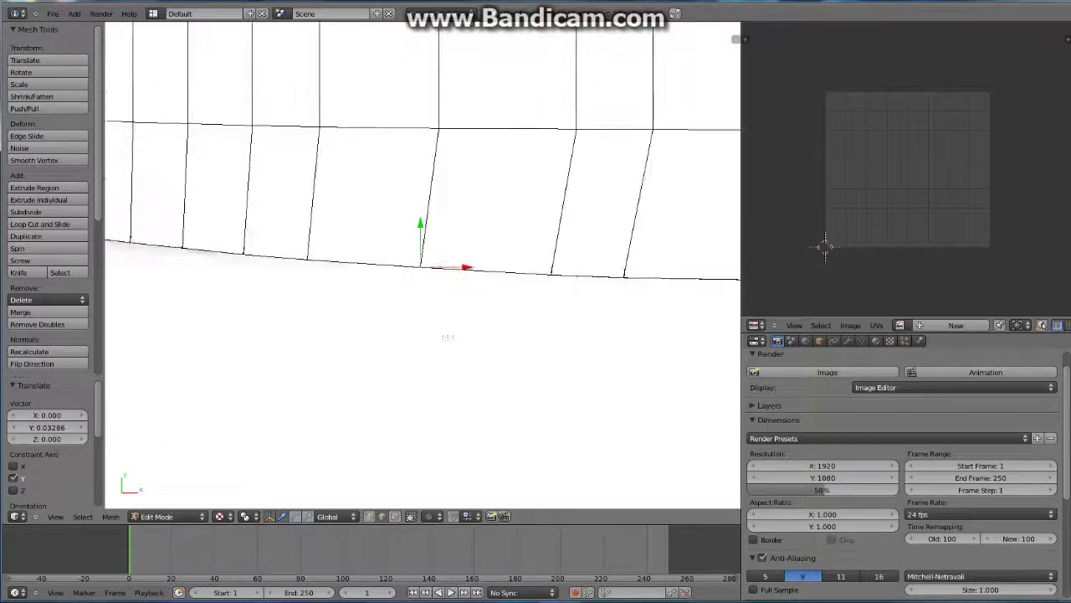
pyautogui.moveTo(732, 238); pyautogui.dragTo(352, 264, button='middle')
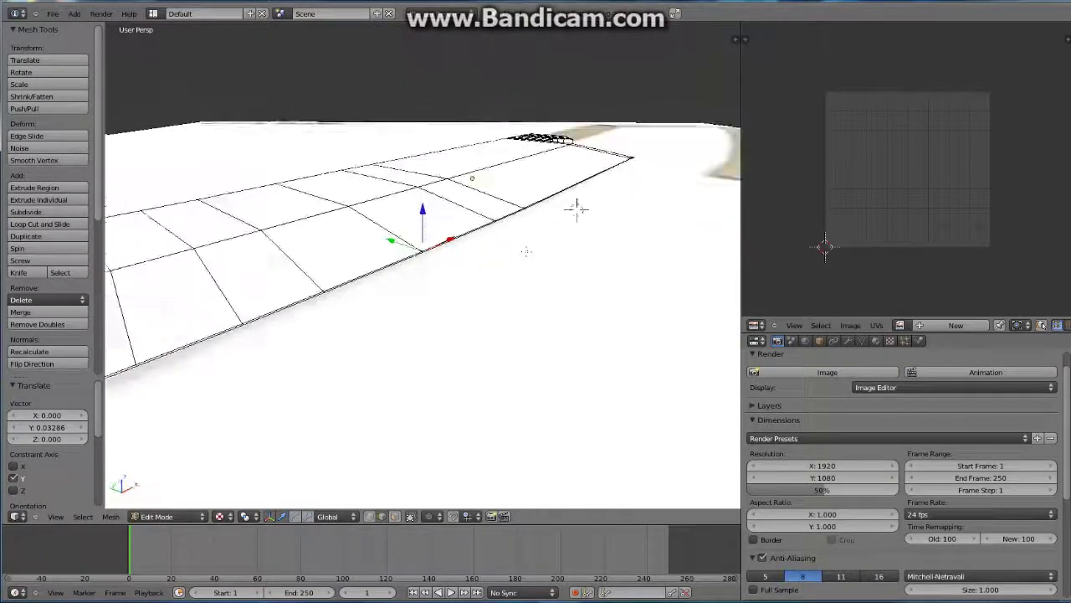
# Scale the blade's long lower edge along Z by -0.03607, then deselect everything.
pyautogui.moveTo(606, 227); pyautogui.dragTo(606, 216, button='middle')
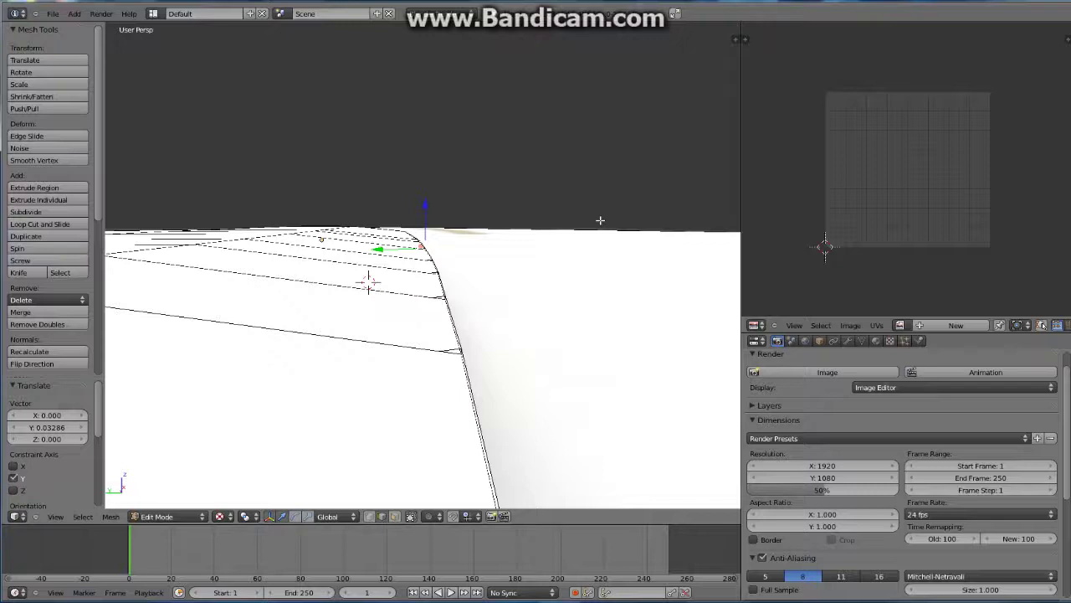
pyautogui.press('g')
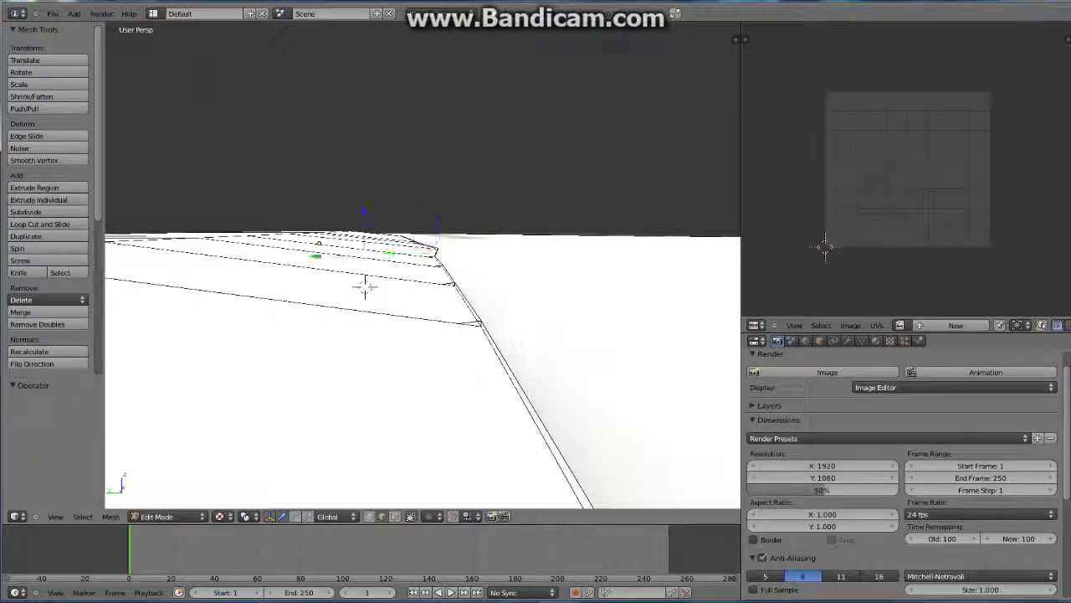
pyautogui.keyDown('alt'); pyautogui.rightClick(586, 330); pyautogui.keyUp('alt')
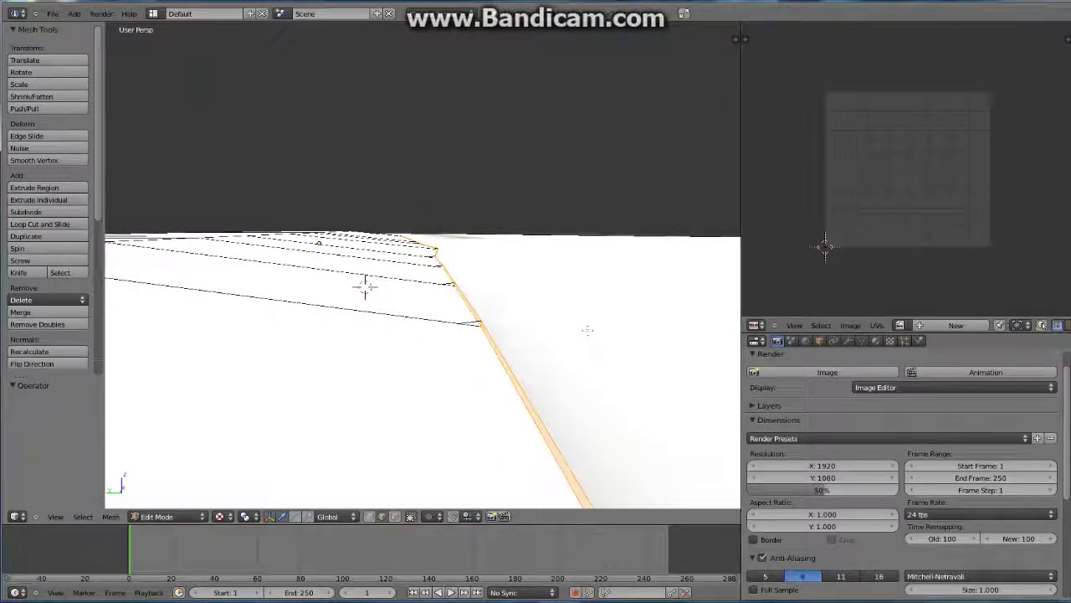
pyautogui.press('s')
pyautogui.press('z')
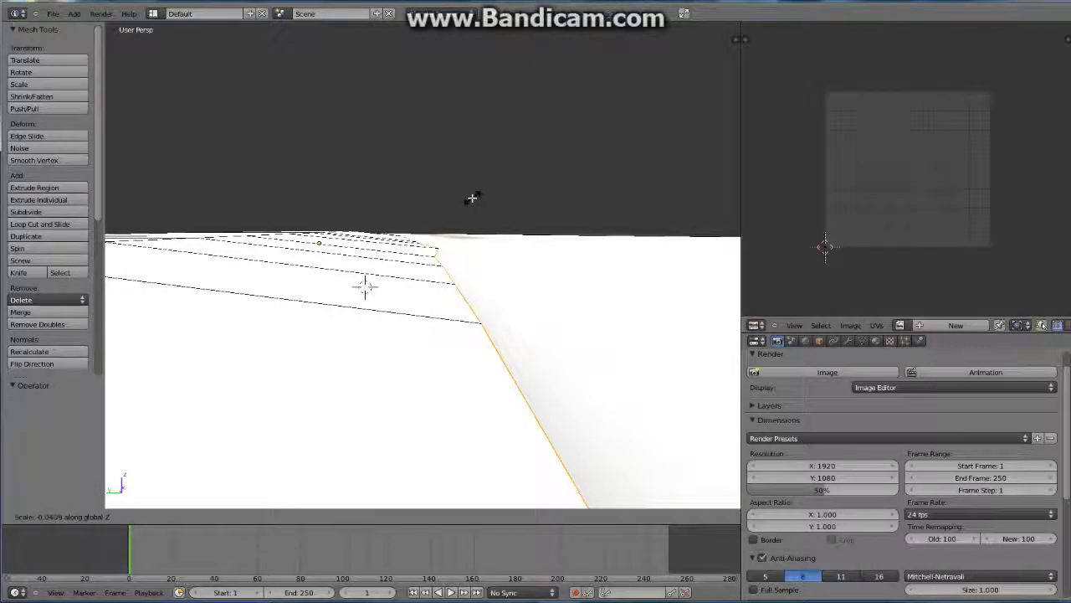
pyautogui.click(474, 198)
pyautogui.moveTo(383, 266); pyautogui.dragTo(569, 262, button='middle')
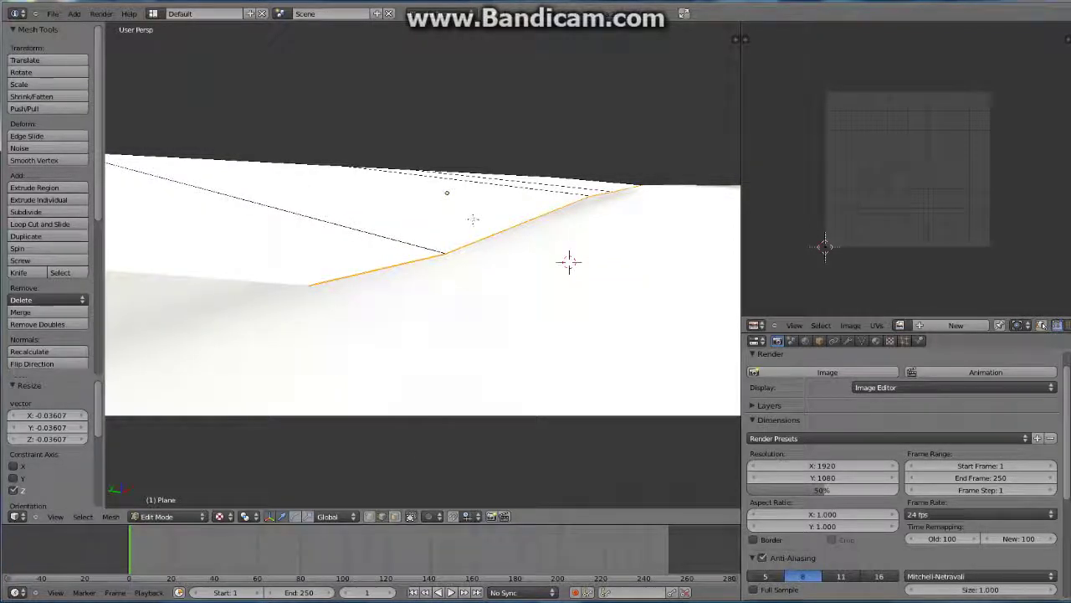
pyautogui.press('a')
pyautogui.moveTo(475, 219); pyautogui.dragTo(513, 301, button='middle')
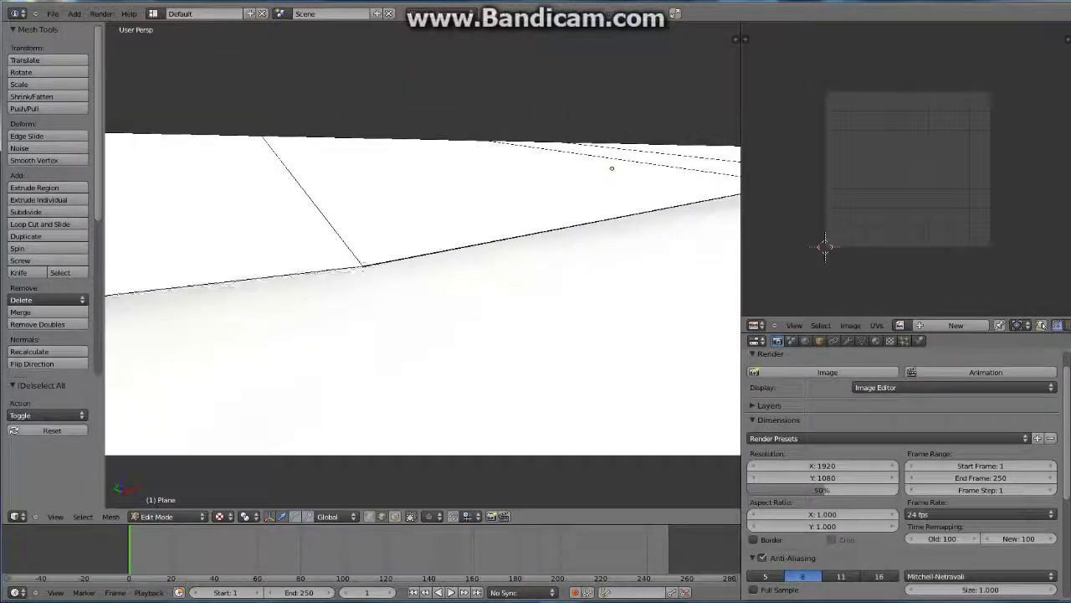
# Select the blade edges left of the corner vertex and shift them along Y.
pyautogui.rightClick(363, 266)
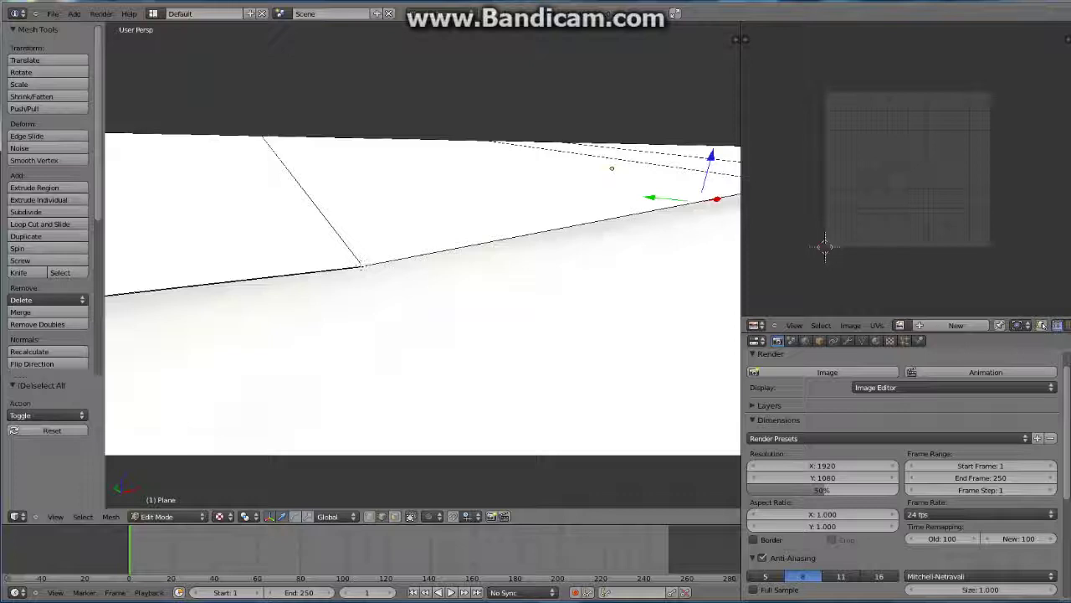
pyautogui.moveTo(434, 314)
pyautogui.mouseDown(button='middle')
pyautogui.moveTo(438, 334)
pyautogui.moveTo(461, 337)
pyautogui.moveTo(405, 324)
pyautogui.mouseUp(button='middle')
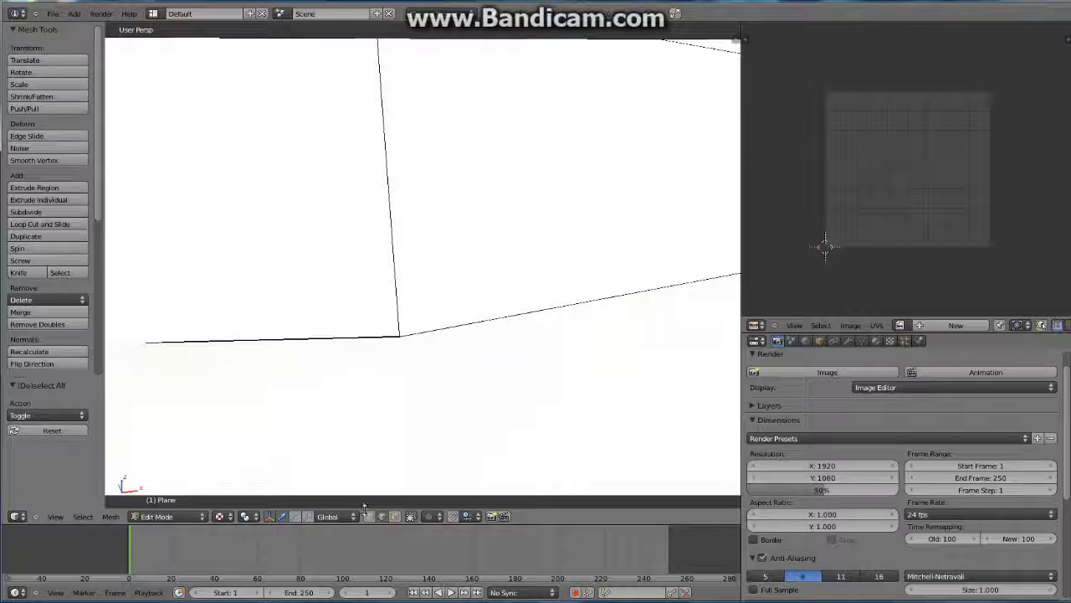
pyautogui.press('a')
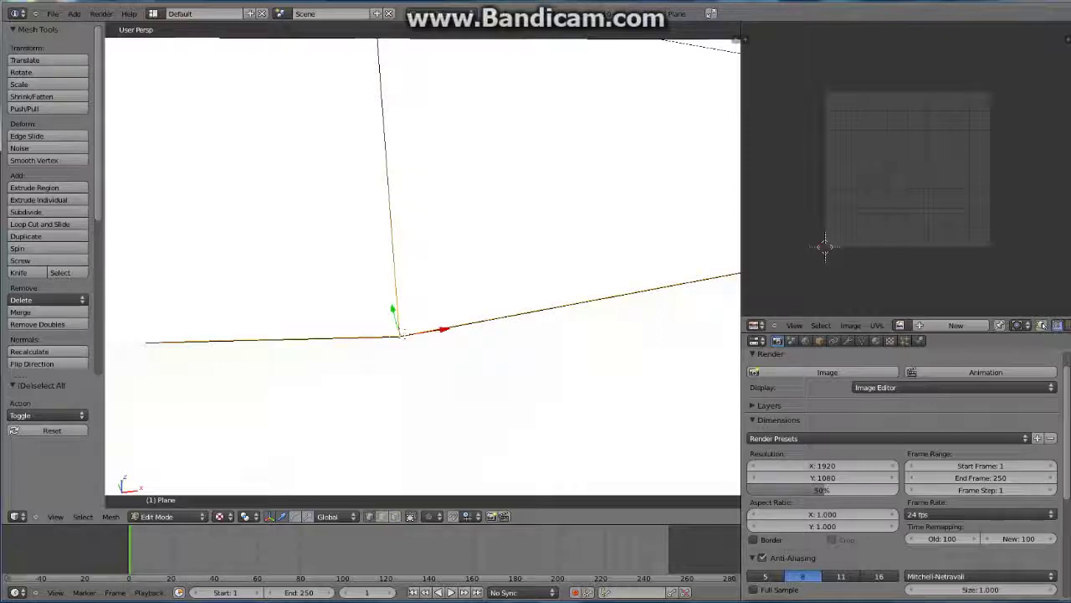
pyautogui.press('g')
pyautogui.press('y')
pyautogui.click(400, 336)
pyautogui.press('g')
pyautogui.press('y')
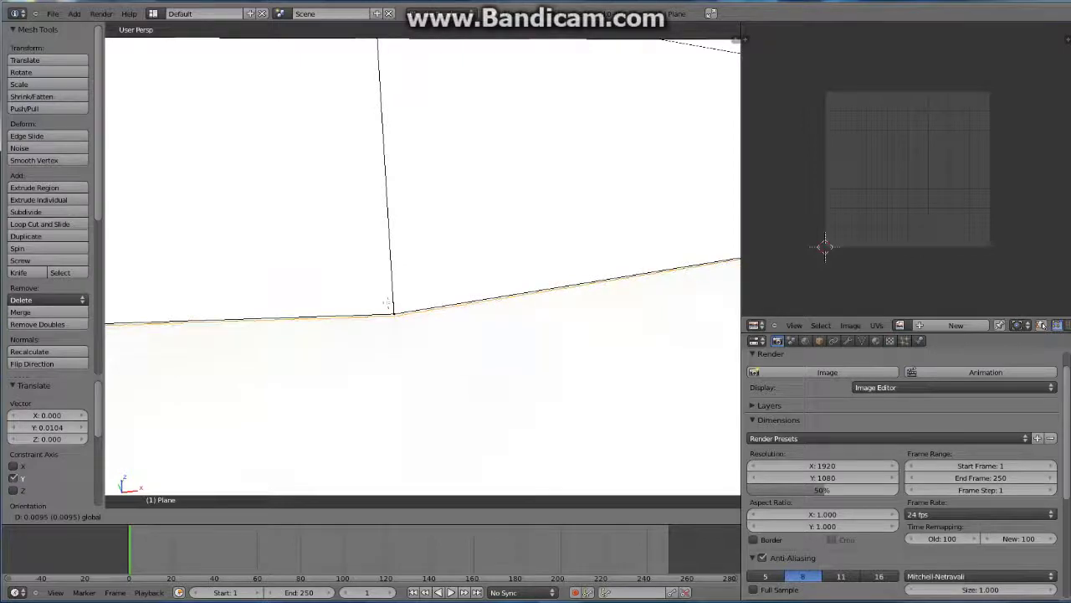
pyautogui.click(389, 301)
# Move the heel-side edge vertex to Y 0.06426 and zoom out to the whole knife.
pyautogui.moveTo(390, 301); pyautogui.dragTo(434, 295, button='middle')
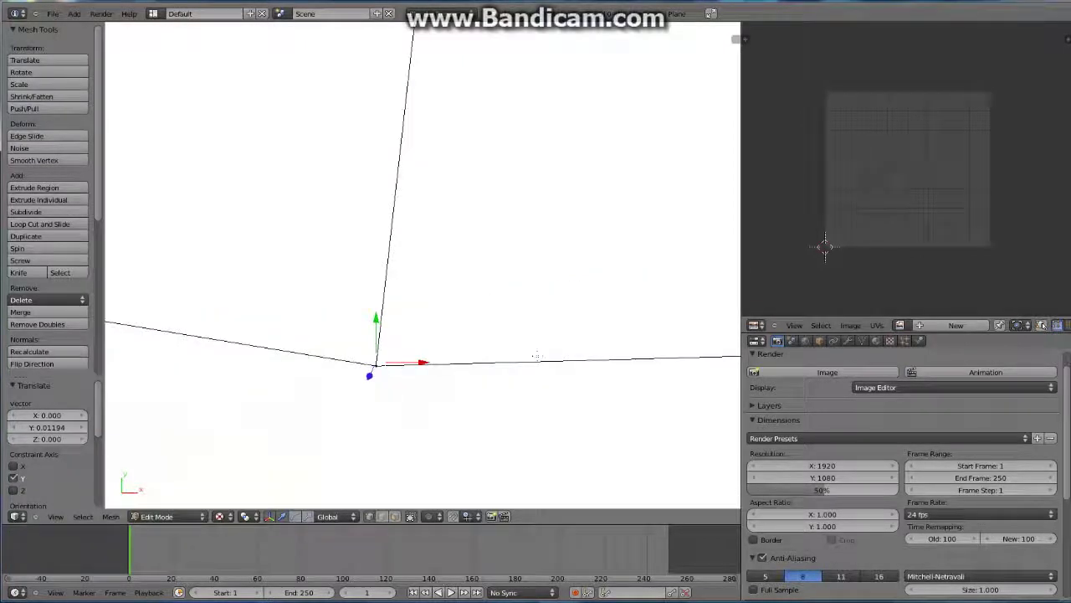
pyautogui.moveTo(371, 365); pyautogui.dragTo(426, 238, button='middle')
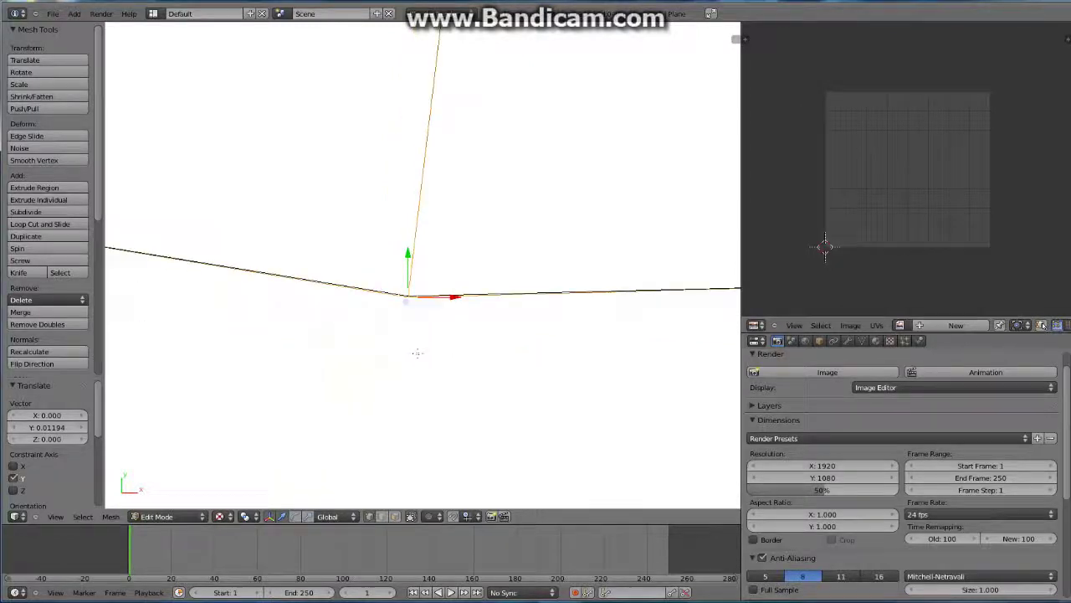
pyautogui.press('g')
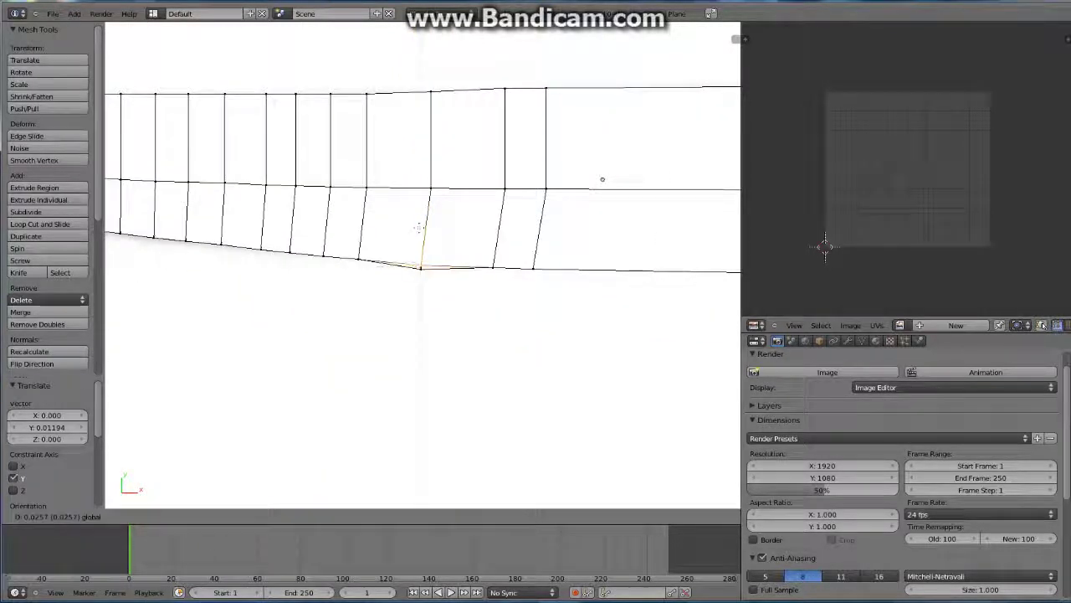
pyautogui.click(420, 225)
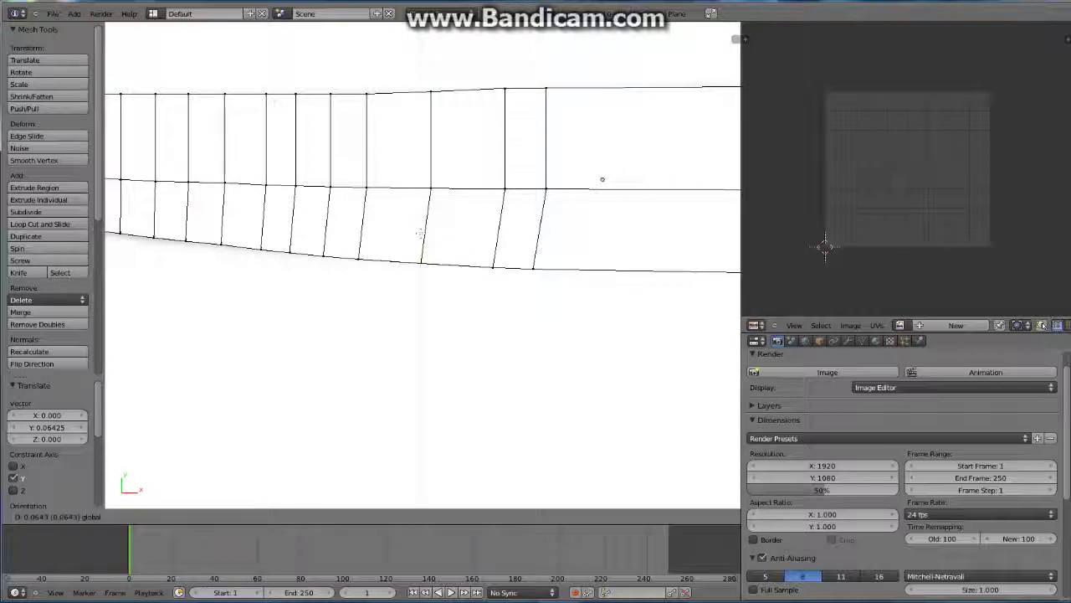
pyautogui.scroll(-6, 677, 232)
pyautogui.scroll(-6, 509, 253)
pyautogui.moveTo(509, 256)
pyautogui.keyDown('shift'); pyautogui.mouseDown(button='middle')
pyautogui.moveTo(388, 308)
pyautogui.moveTo(237, 318)
pyautogui.mouseUp(button='middle'); pyautogui.keyUp('shift')
# Extrude the blade's back face 3.49 units into a handle, then move its end 0.823 along X.
pyautogui.scroll(4, 389, 308)
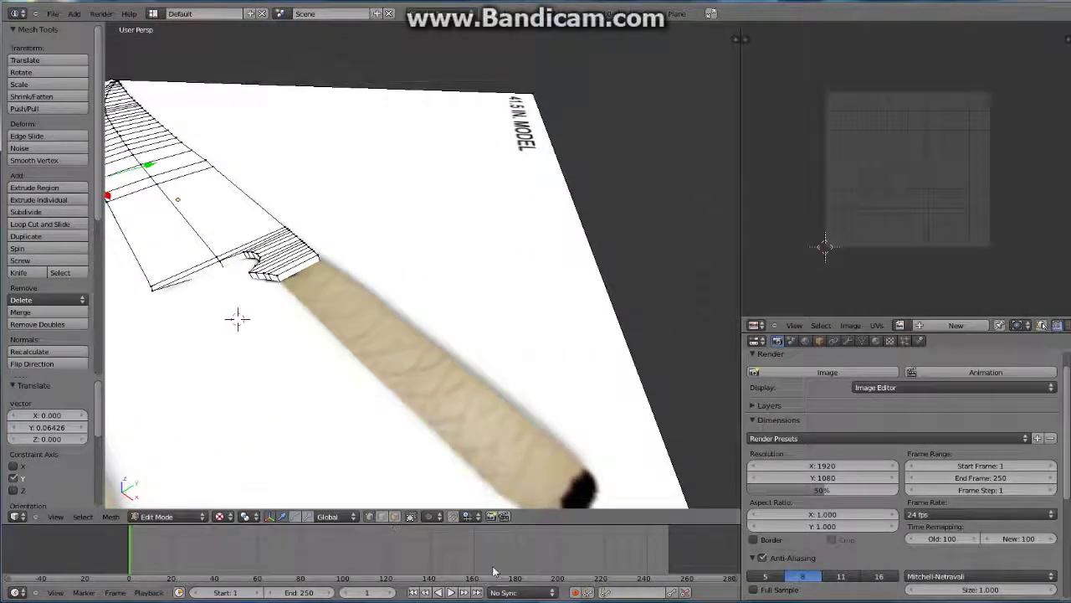
pyautogui.click(394, 518)
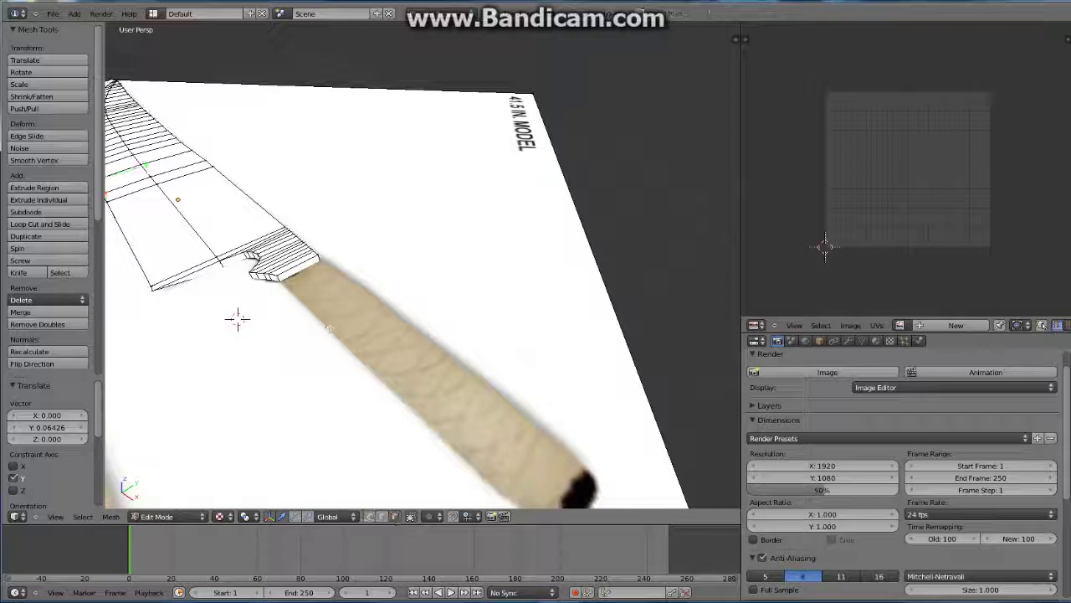
pyautogui.press('e')
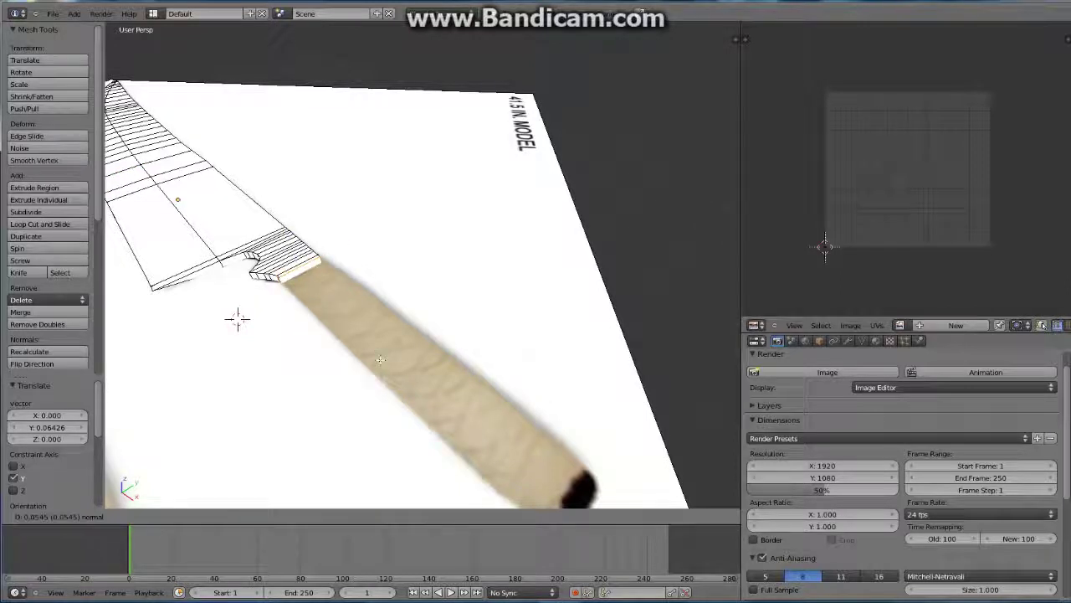
pyautogui.click(589, 475)
pyautogui.moveTo(589, 475); pyautogui.dragTo(578, 471, button='middle')
pyautogui.press('g')
pyautogui.press('x')
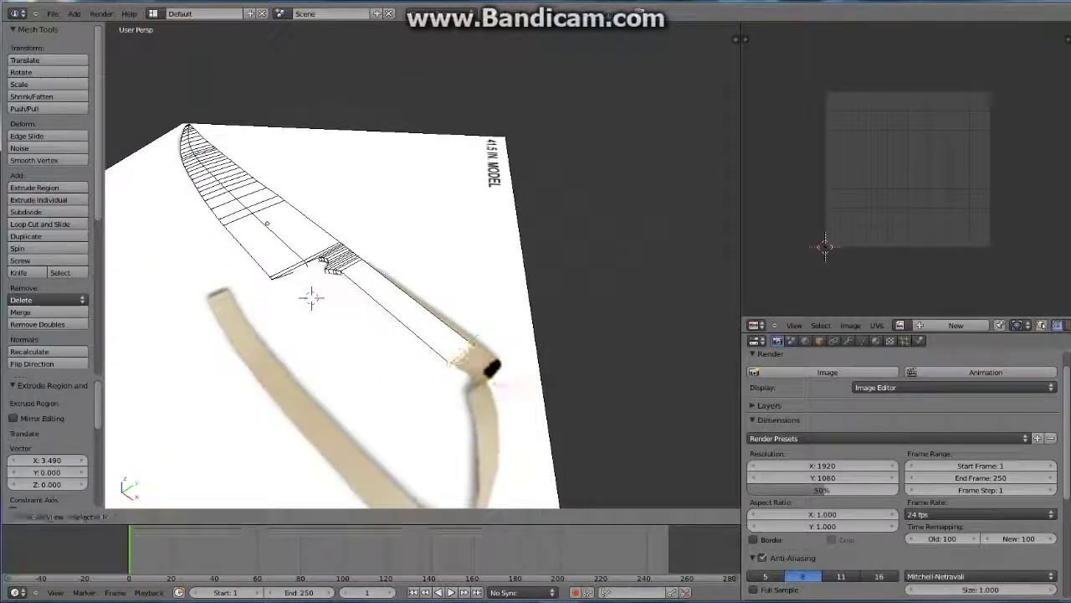
pyautogui.press('Return')
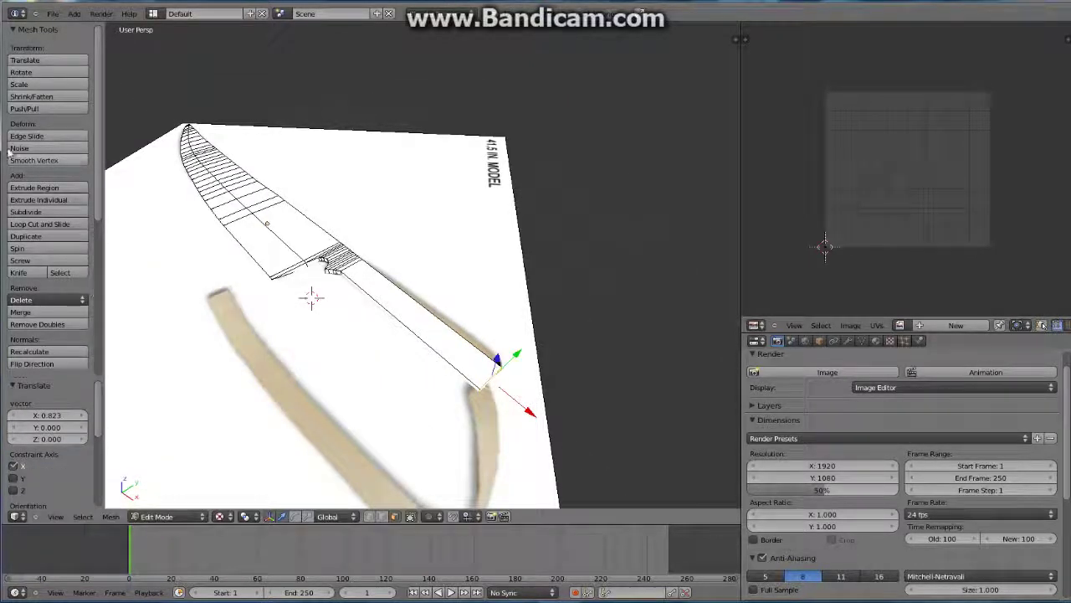
pyautogui.click(55, 224)
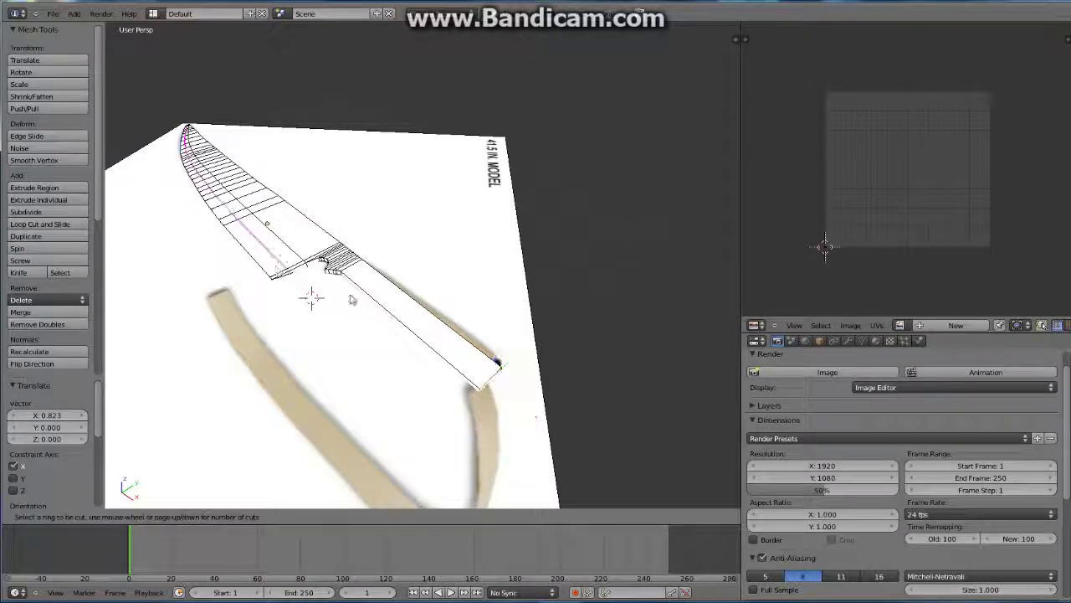
# Cut a lengthwise edge loop through blade and handle, then raise its middle edge along Z.
pyautogui.click(491, 376)
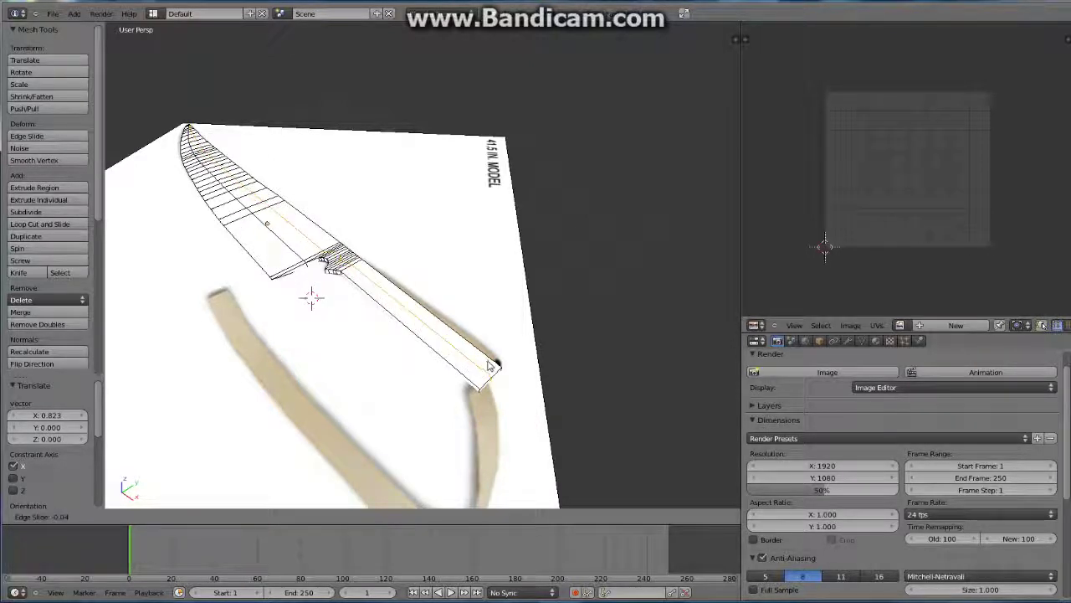
pyautogui.click(492, 366)
pyautogui.scroll(2, 488, 376)
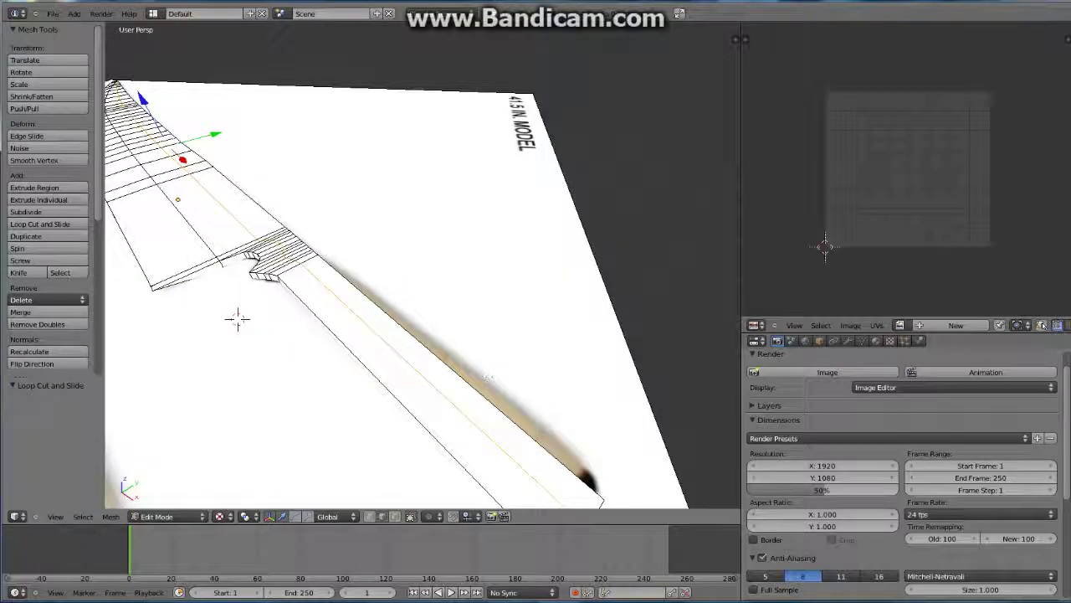
pyautogui.rightClick(481, 427)
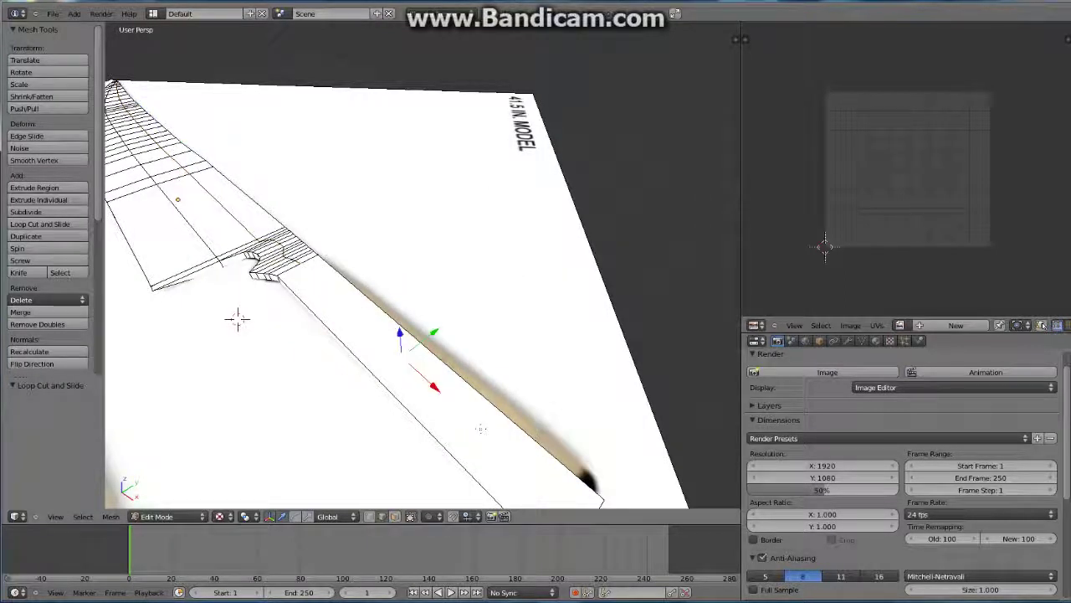
pyautogui.moveTo(399, 335); pyautogui.dragTo(397, 328)
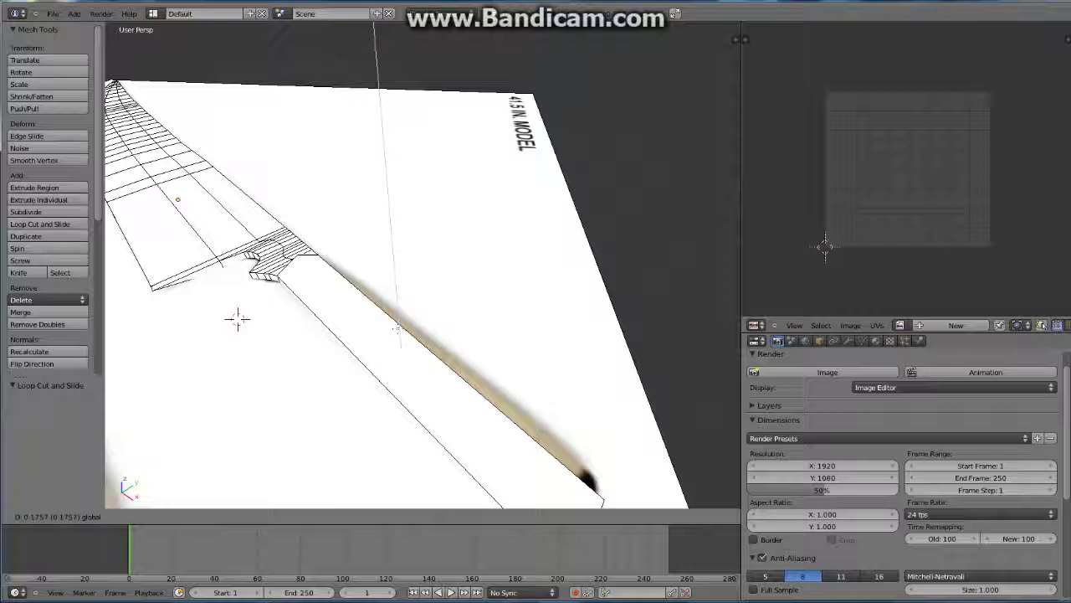
pyautogui.click(398, 328)
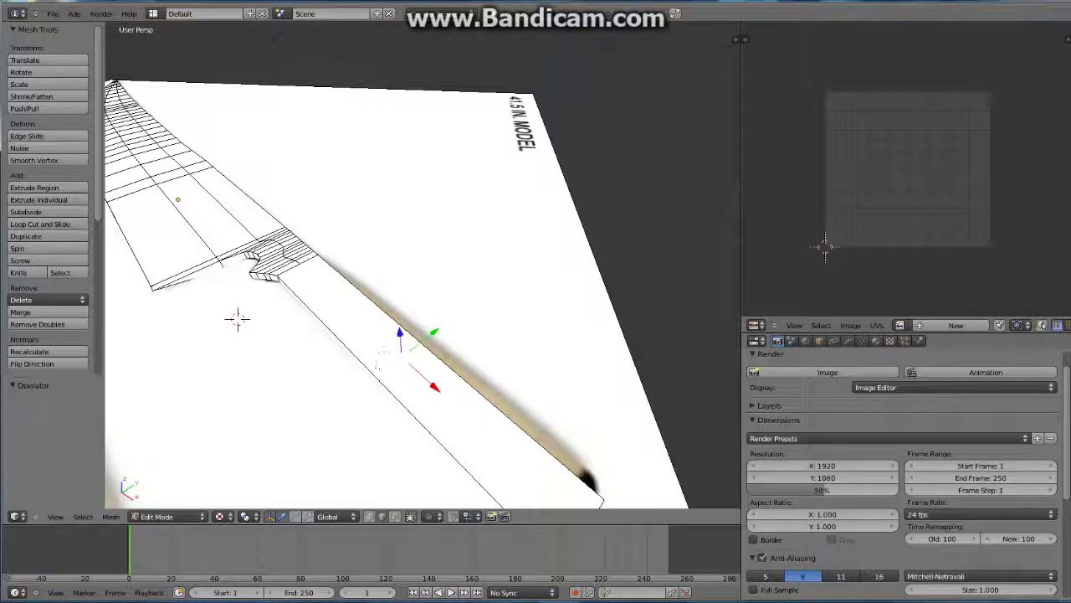
pyautogui.moveTo(237, 318)
pyautogui.mouseDown(button='middle')
pyautogui.moveTo(232, 369)
pyautogui.moveTo(301, 478)
pyautogui.mouseUp(button='middle')
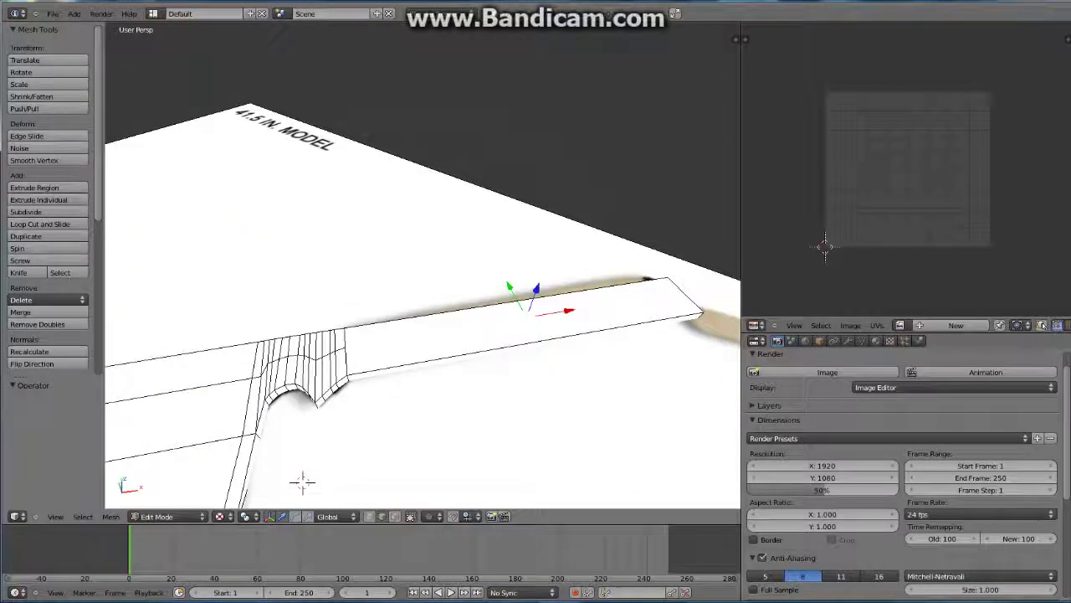
# Raise the selected middle edge along Z to 0.131.
pyautogui.press('g')
pyautogui.press('z')
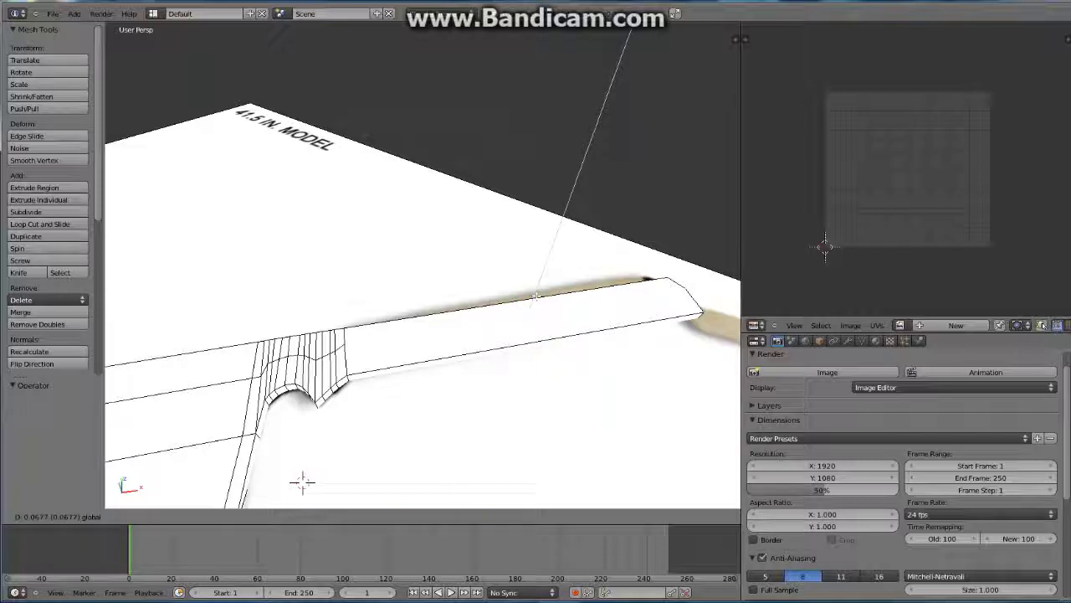
pyautogui.click(537, 293)
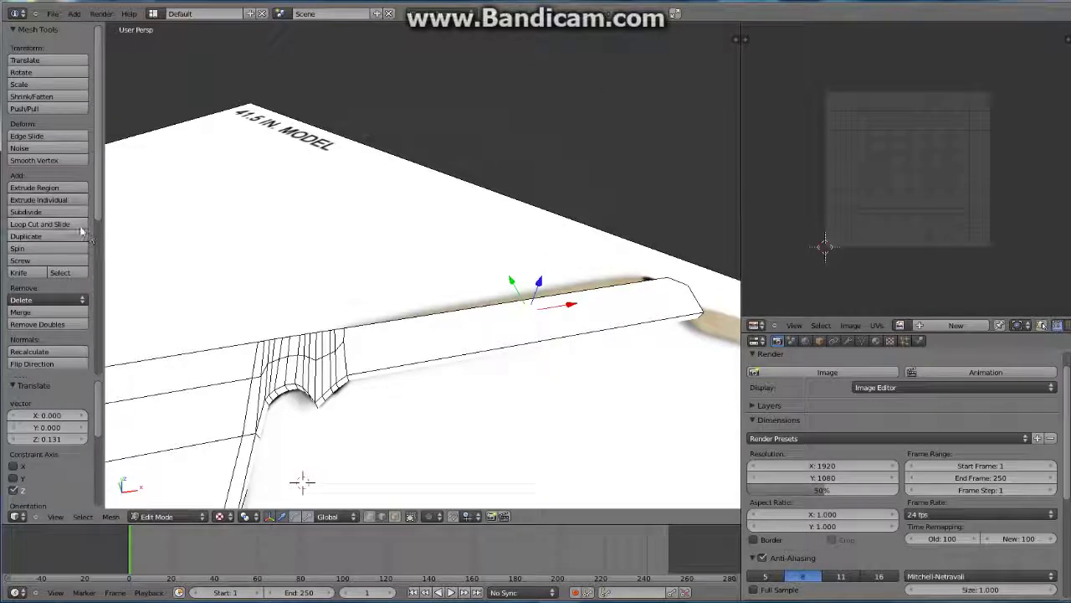
# Add two more lengthwise loop cuts along the blade.
pyautogui.click(40, 223)
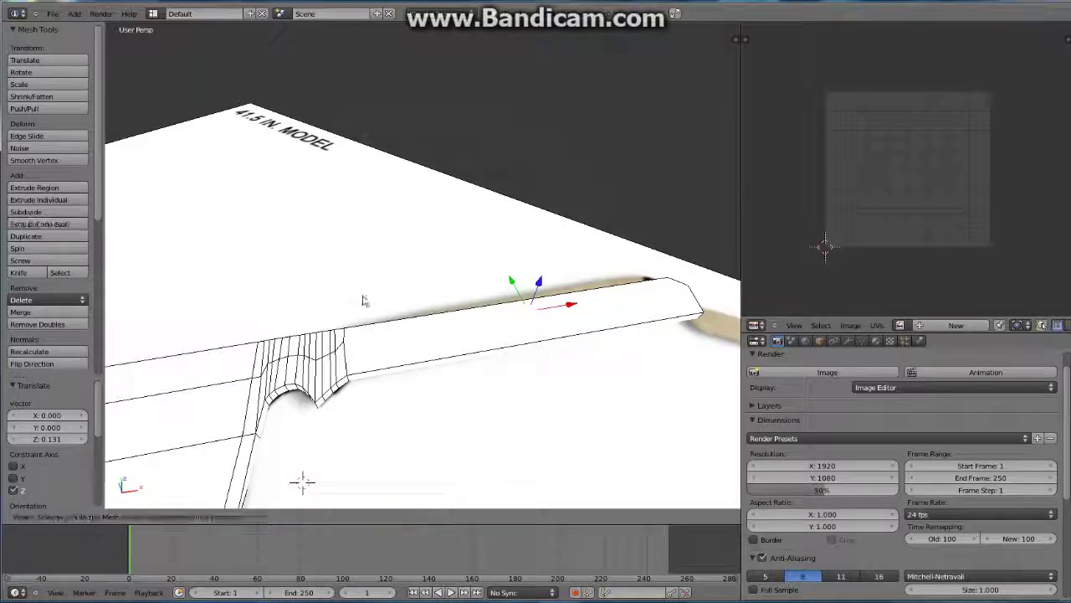
pyautogui.click(349, 365)
pyautogui.click(348, 365)
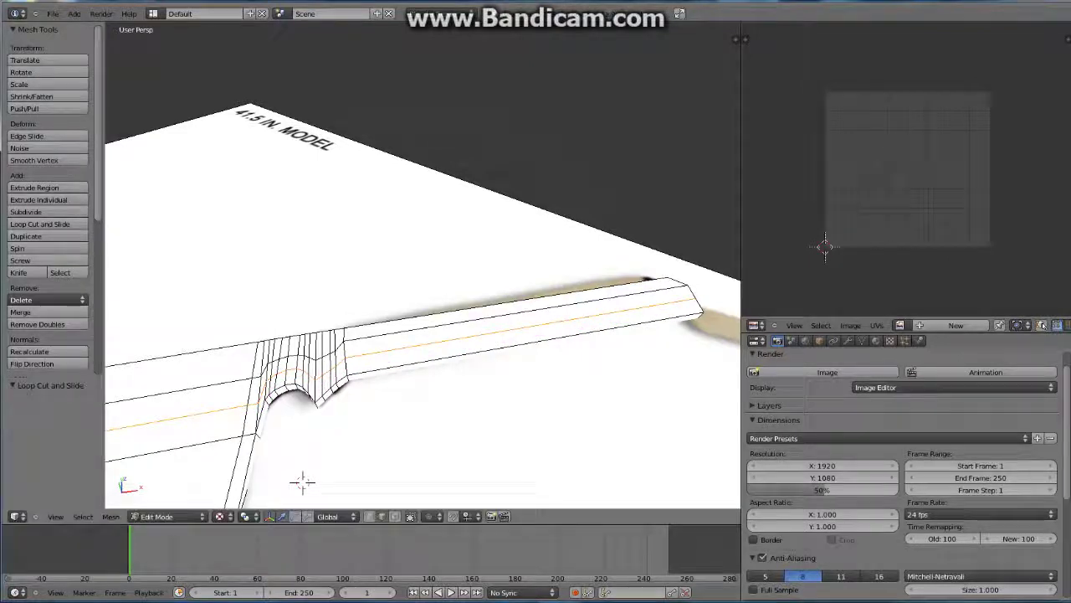
pyautogui.click(40, 223)
pyautogui.click(347, 335)
pyautogui.click(343, 333)
# Select the upper edge loop and lower it along Z, ending about -0.03138 down.
pyautogui.keyDown('alt'); pyautogui.rightClick(366, 329); pyautogui.keyUp('alt')
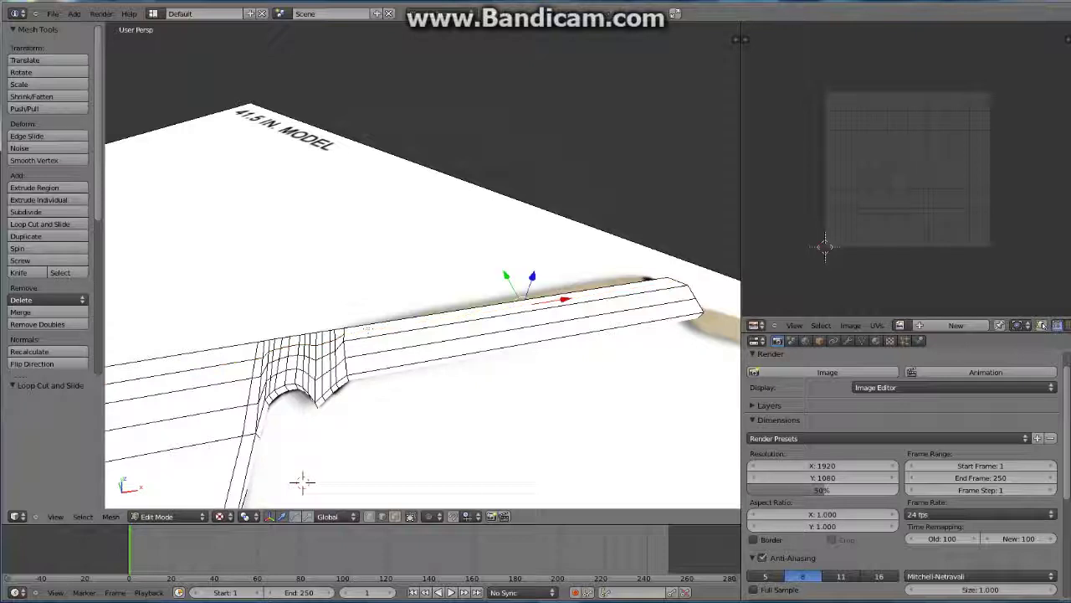
pyautogui.press('g')
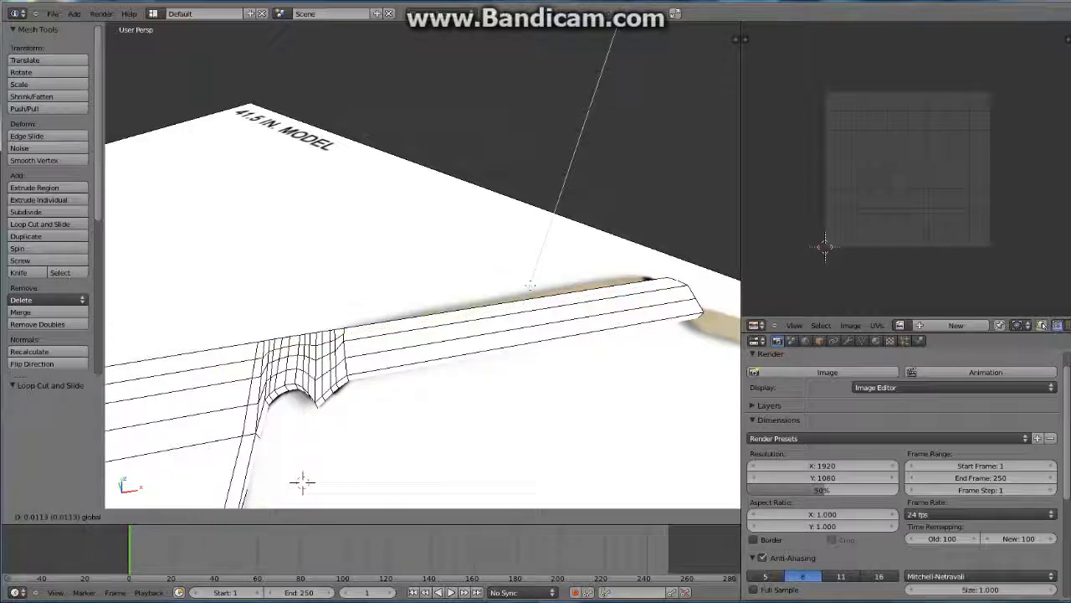
pyautogui.click(615, 29)
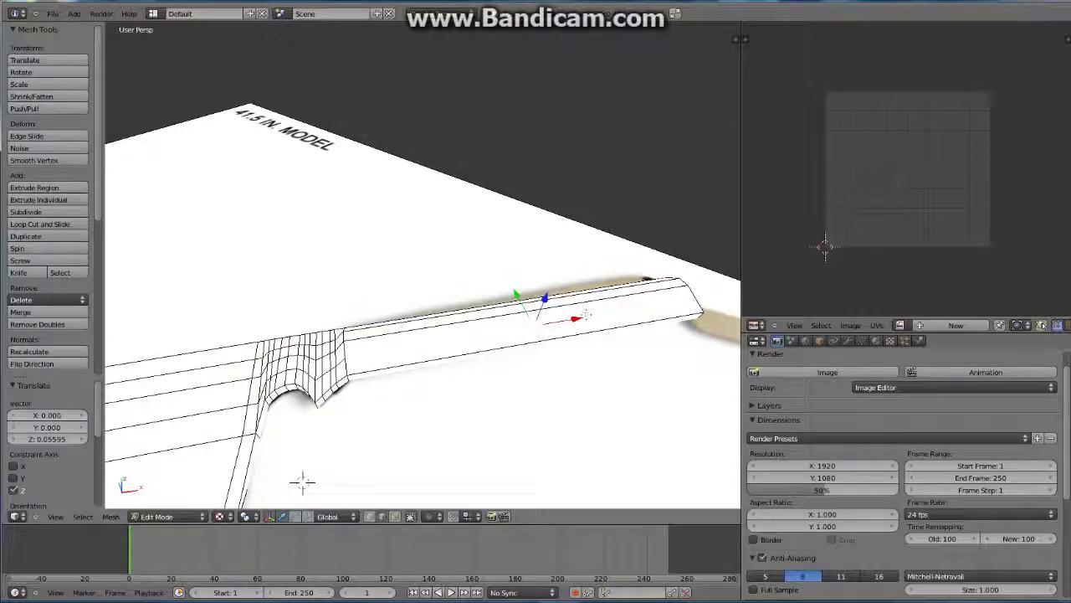
pyautogui.press('g')
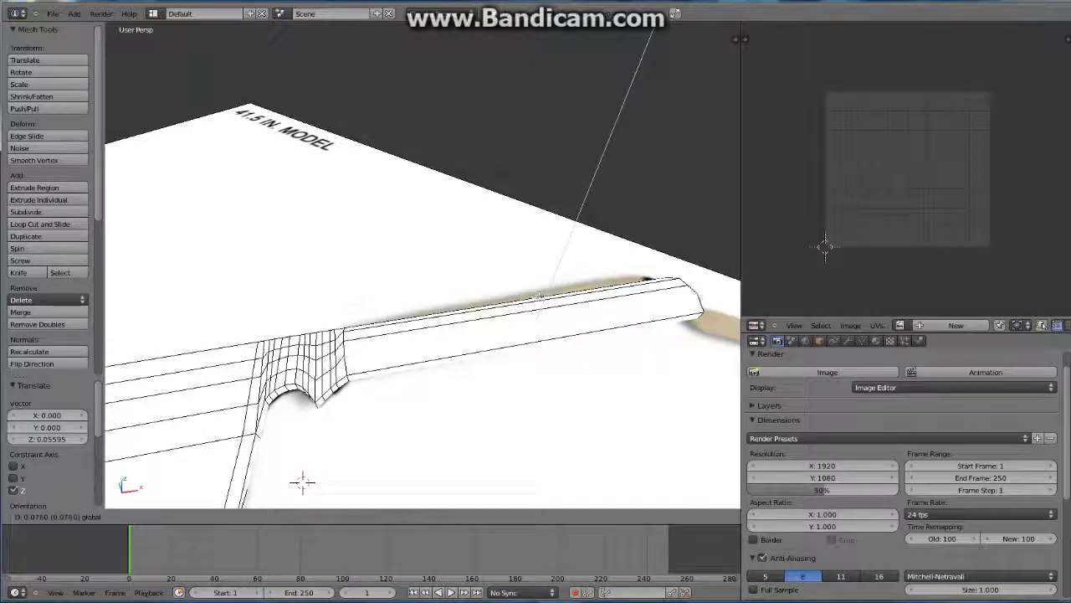
pyautogui.click(652, 31)
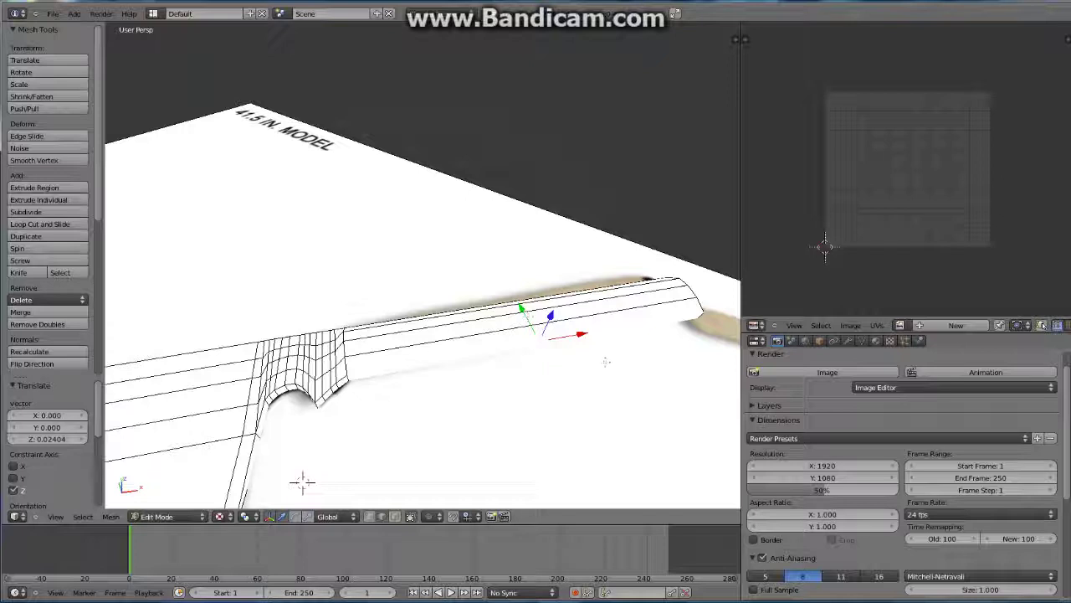
pyautogui.moveTo(548, 320); pyautogui.dragTo(679, 25)
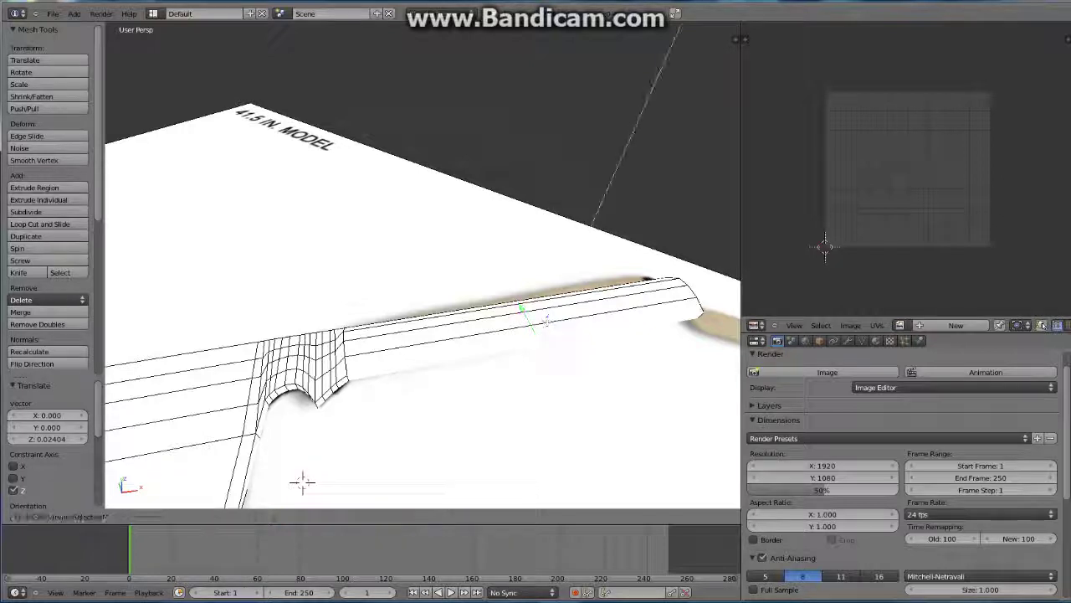
pyautogui.click(670, 29)
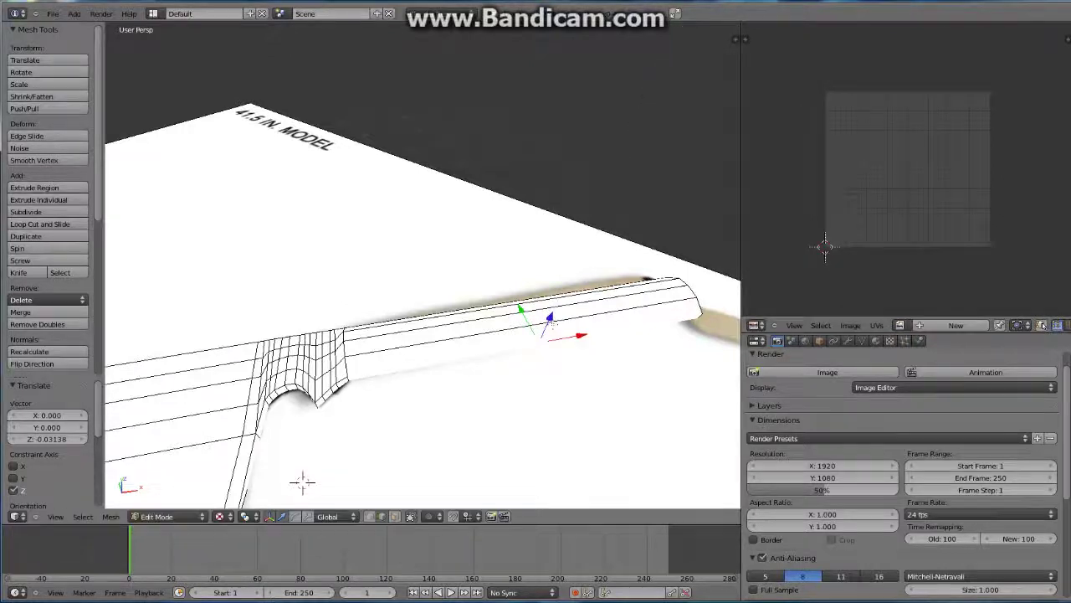
pyautogui.moveTo(670, 29); pyautogui.dragTo(469, 251, button='middle')
pyautogui.moveTo(295, 267); pyautogui.dragTo(279, 303, button='middle')
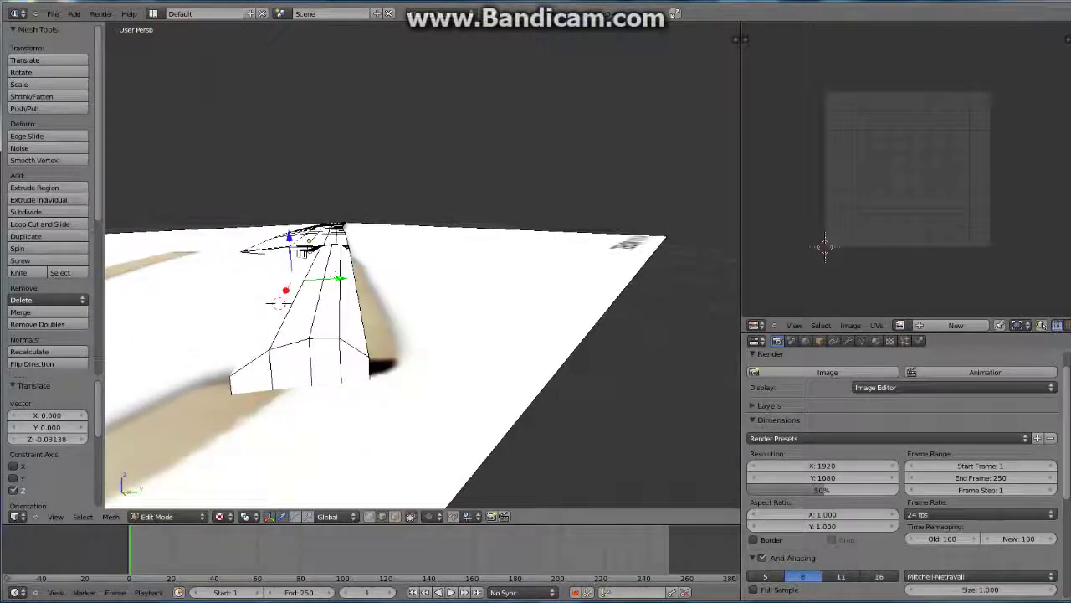
# Nudge the selected handle vertices along Y, down along Z, then along Y again.
pyautogui.press('g')
pyautogui.press('y')
pyautogui.rightClick(279, 302)
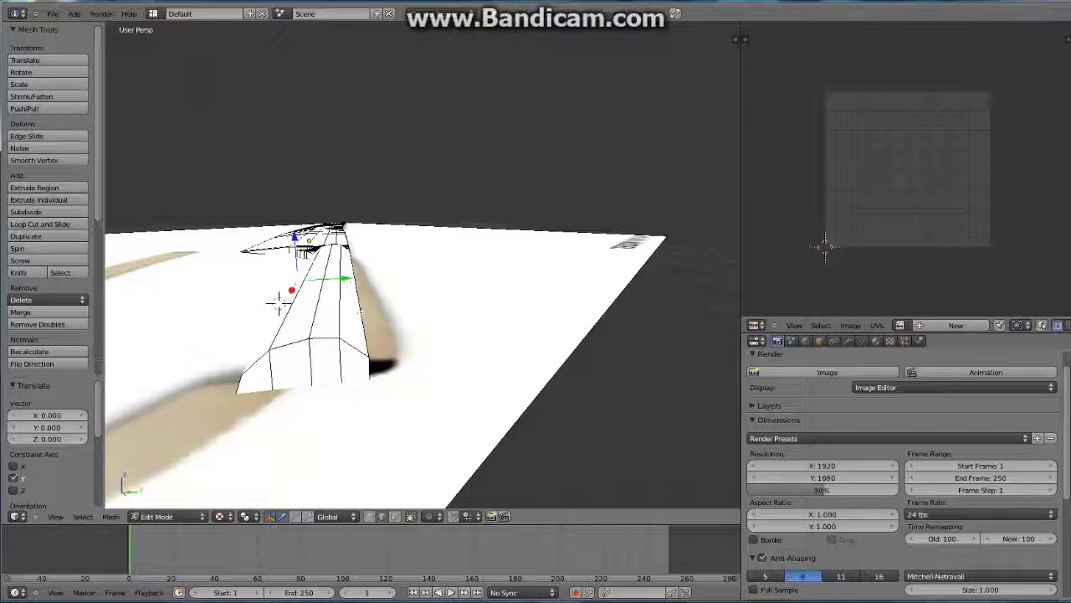
pyautogui.press('g')
pyautogui.press('y')
pyautogui.click(279, 302)
pyautogui.press('g')
pyautogui.press('z')
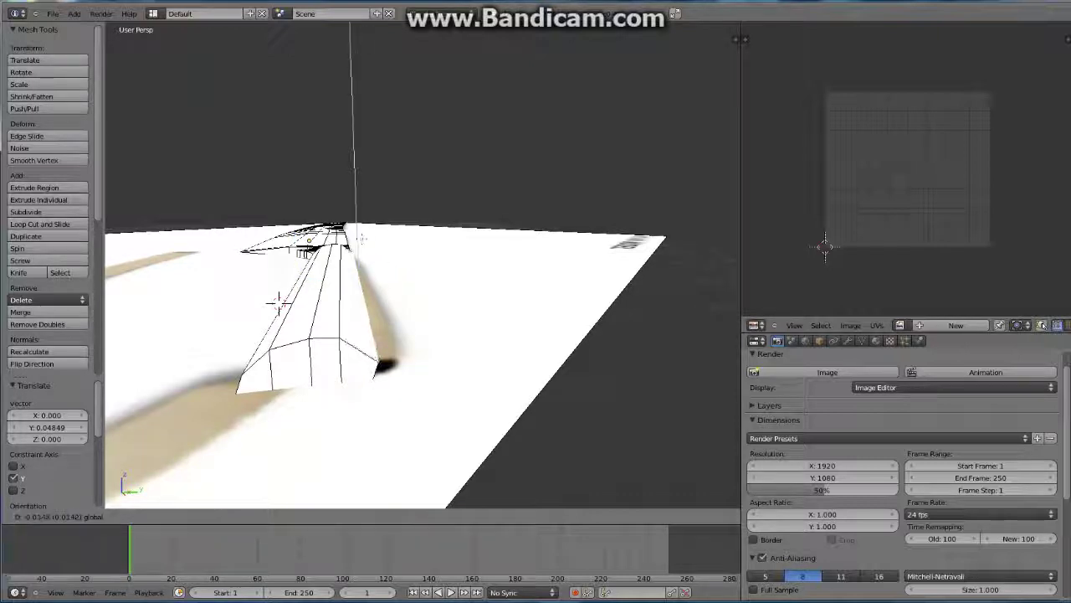
pyautogui.click(279, 303)
pyautogui.press('g')
pyautogui.press('y')
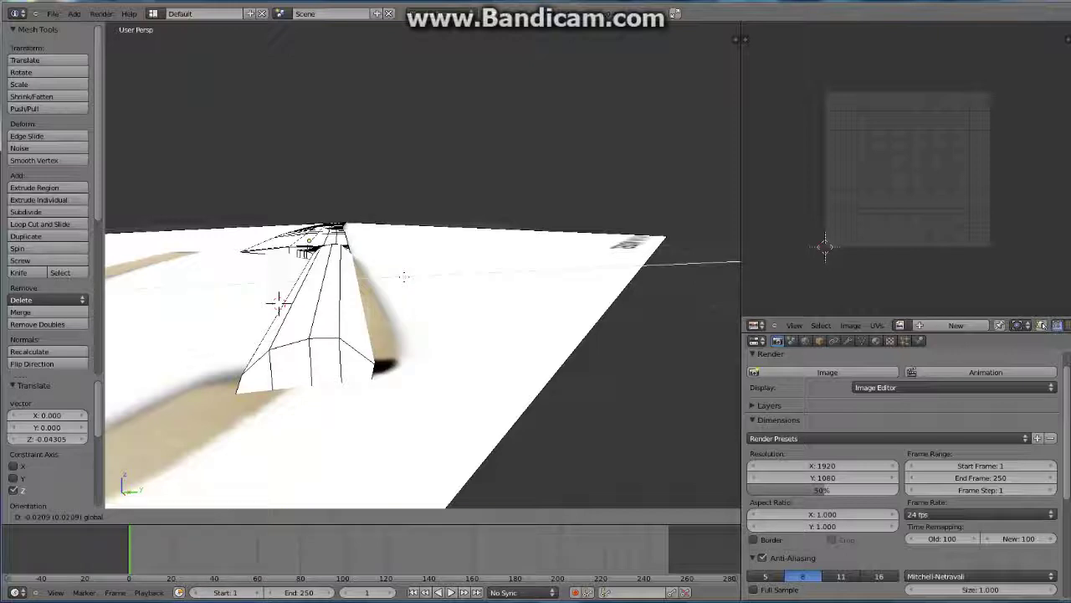
pyautogui.click(405, 276)
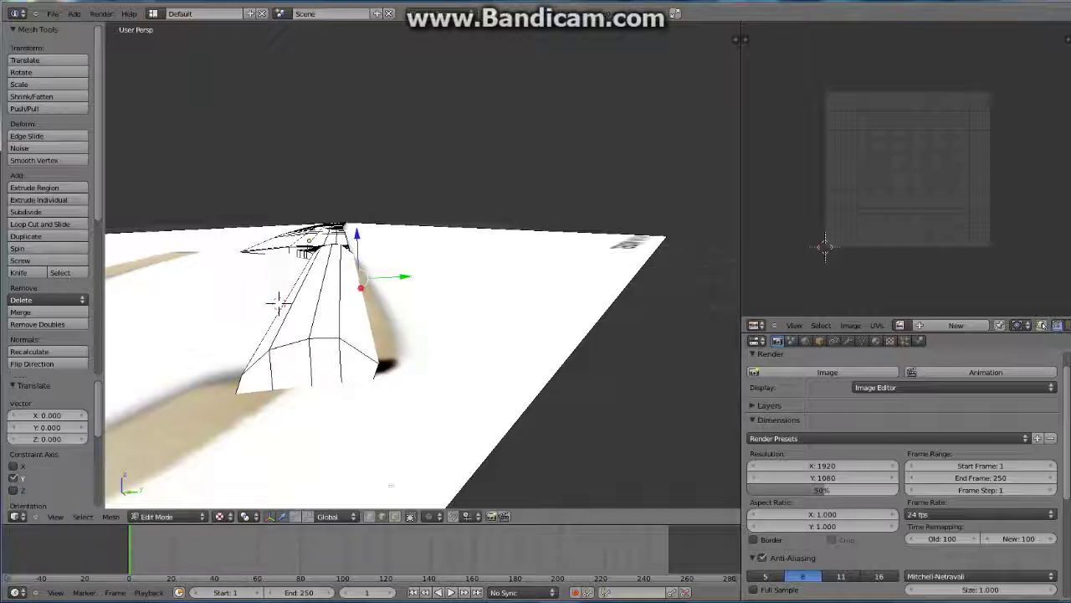
# Delete the reference image plane as edges, leaving only the knife mesh.
pyautogui.click(393, 515)
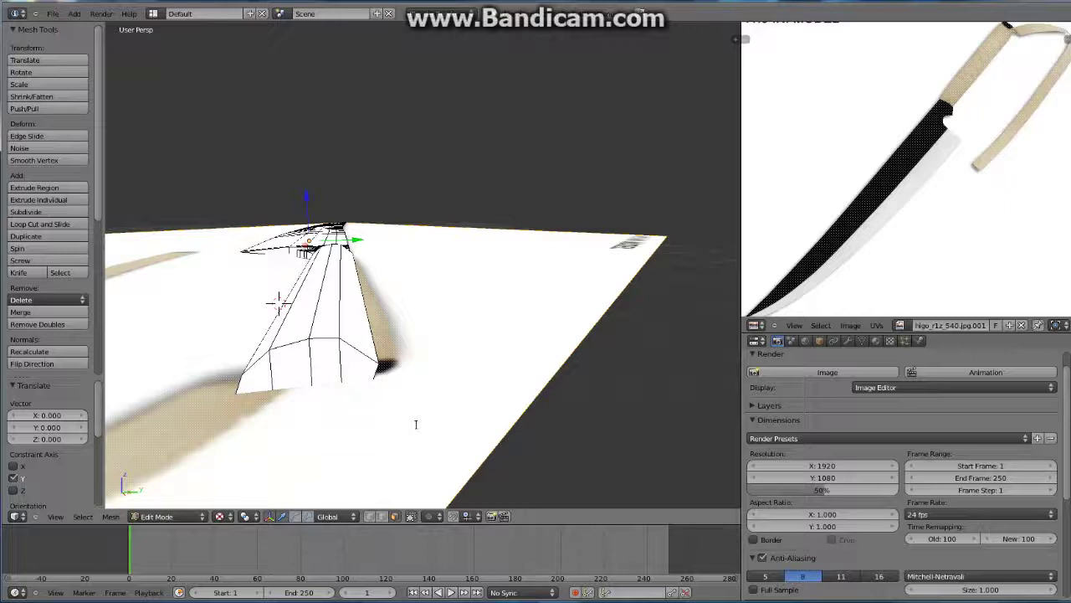
pyautogui.press('space')
pyautogui.write('del')
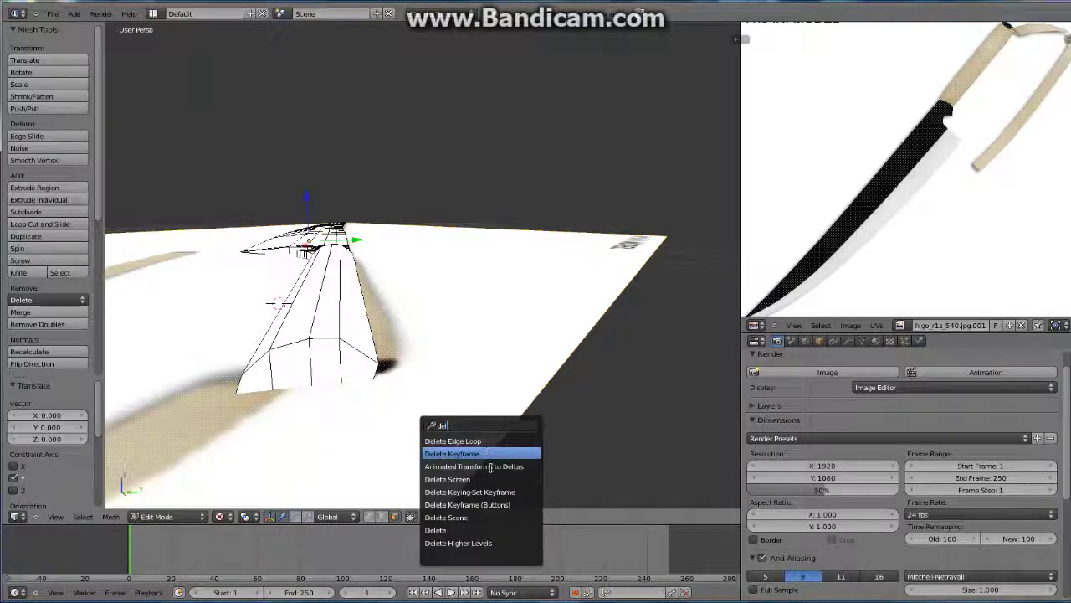
pyautogui.click(485, 529)
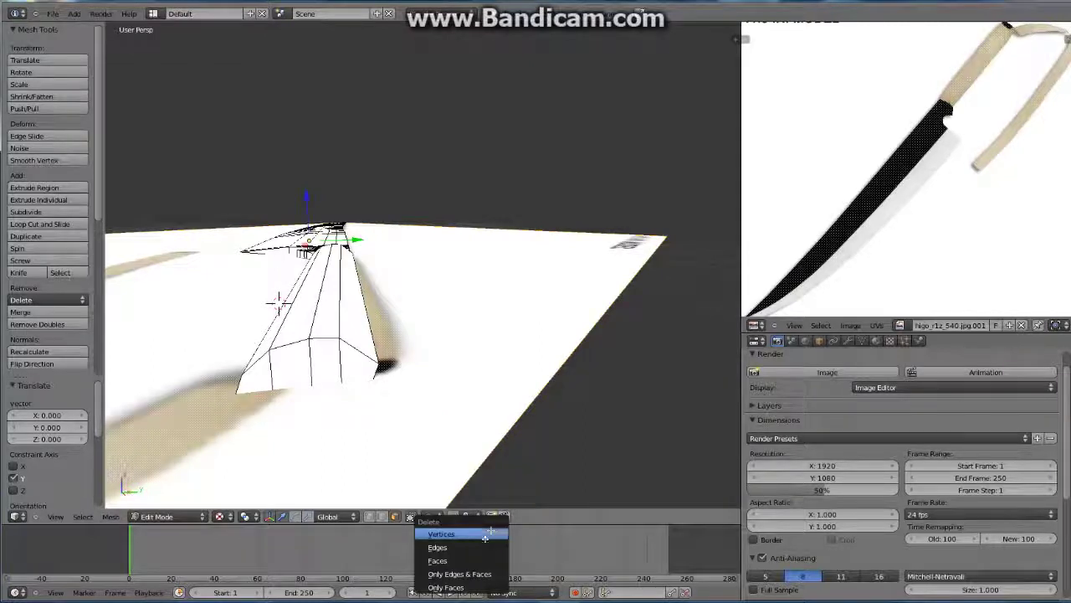
pyautogui.click(479, 549)
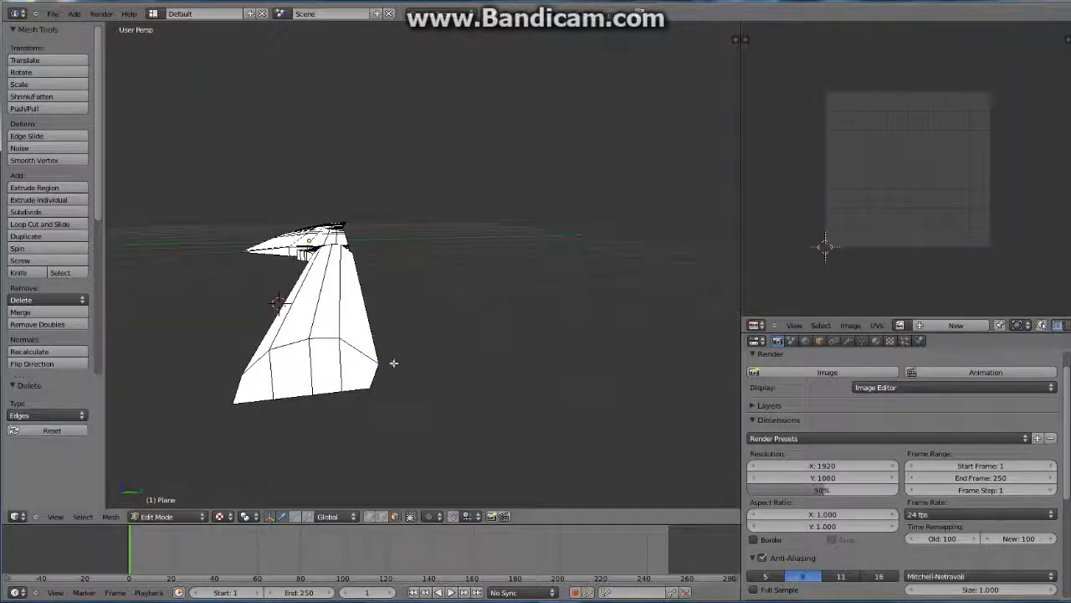
pyautogui.moveTo(401, 342); pyautogui.dragTo(363, 330, button='middle')
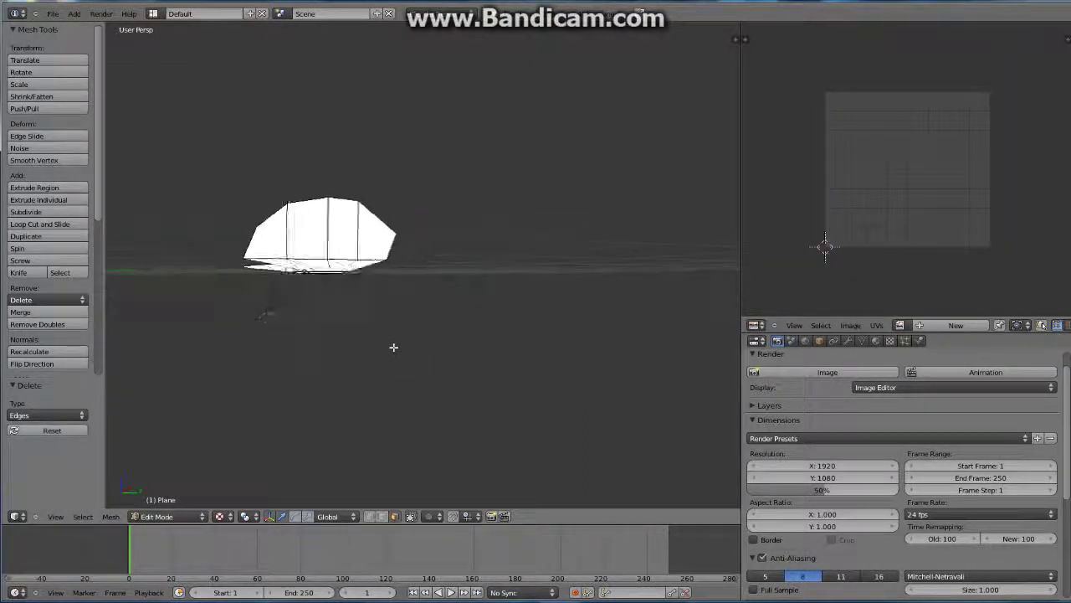
pyautogui.rightClick(276, 226)
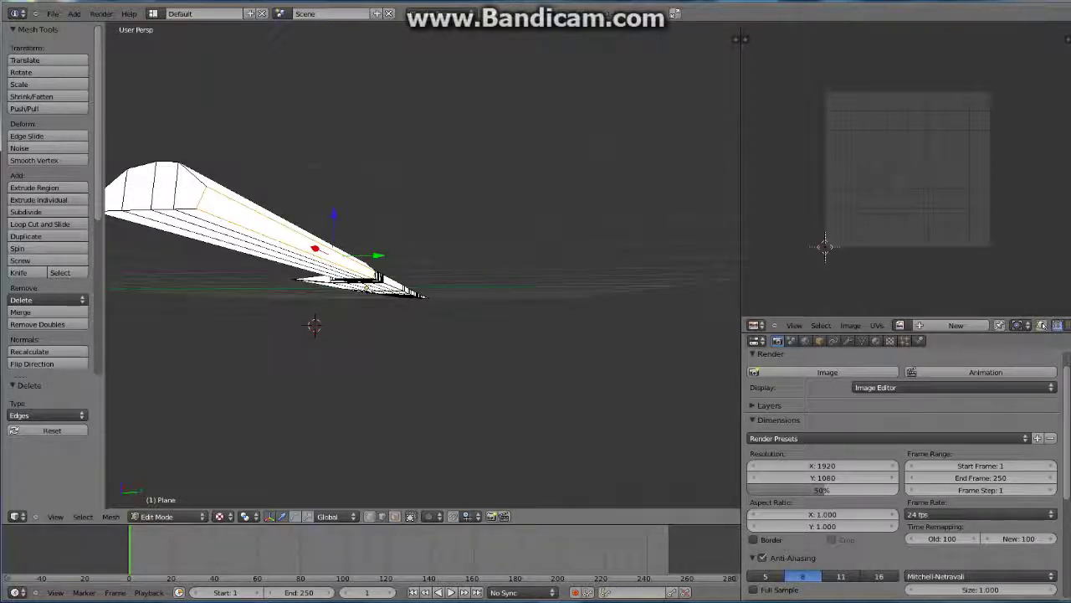
# Move the selected handle edge, then shift the handle top along Z.
pyautogui.press('g')
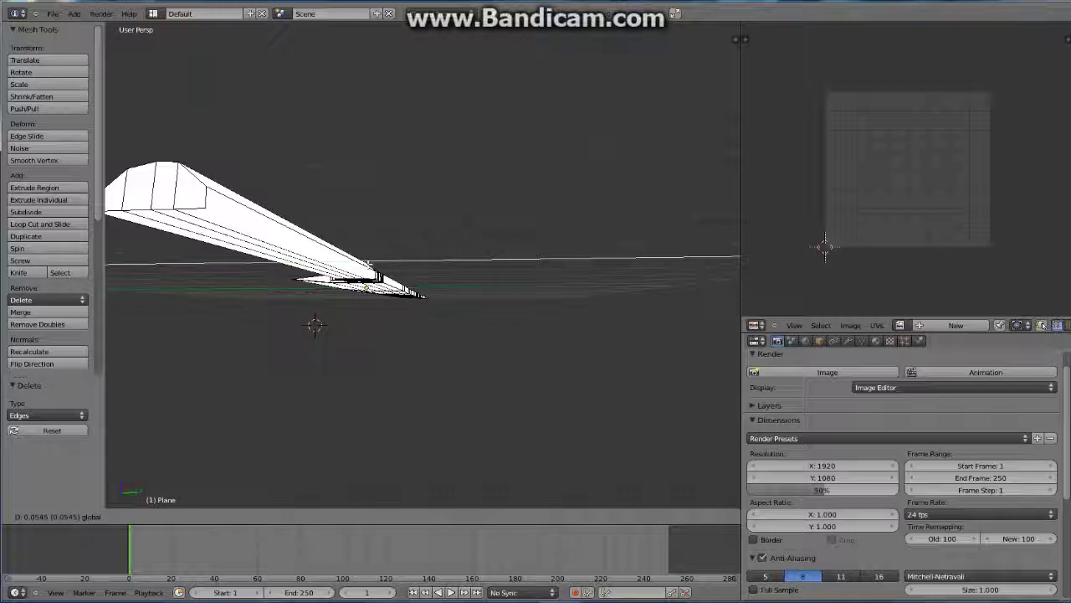
pyautogui.click(368, 266)
pyautogui.moveTo(368, 266)
pyautogui.mouseDown(button='middle')
pyautogui.moveTo(239, 275)
pyautogui.moveTo(256, 257)
pyautogui.mouseUp(button='middle')
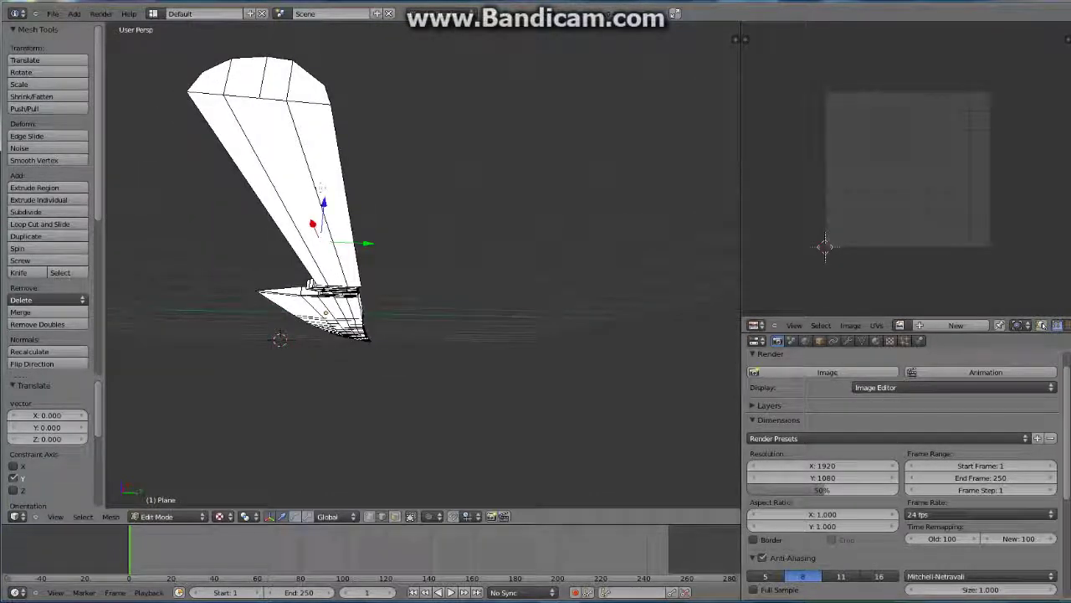
pyautogui.press('g')
pyautogui.press('z')
pyautogui.click(328, 201)
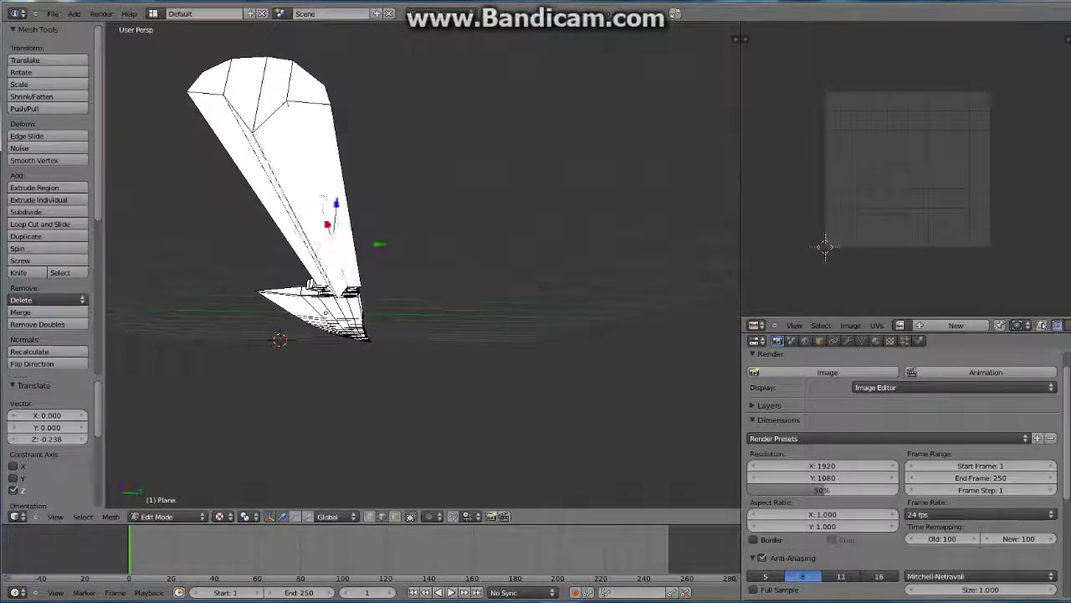
# Refine the handle top's height along Z and shift the vertices along Y.
pyautogui.press('g')
pyautogui.press('z')
pyautogui.click(378, 258)
pyautogui.press('g')
pyautogui.press('y')
pyautogui.click(377, 256)
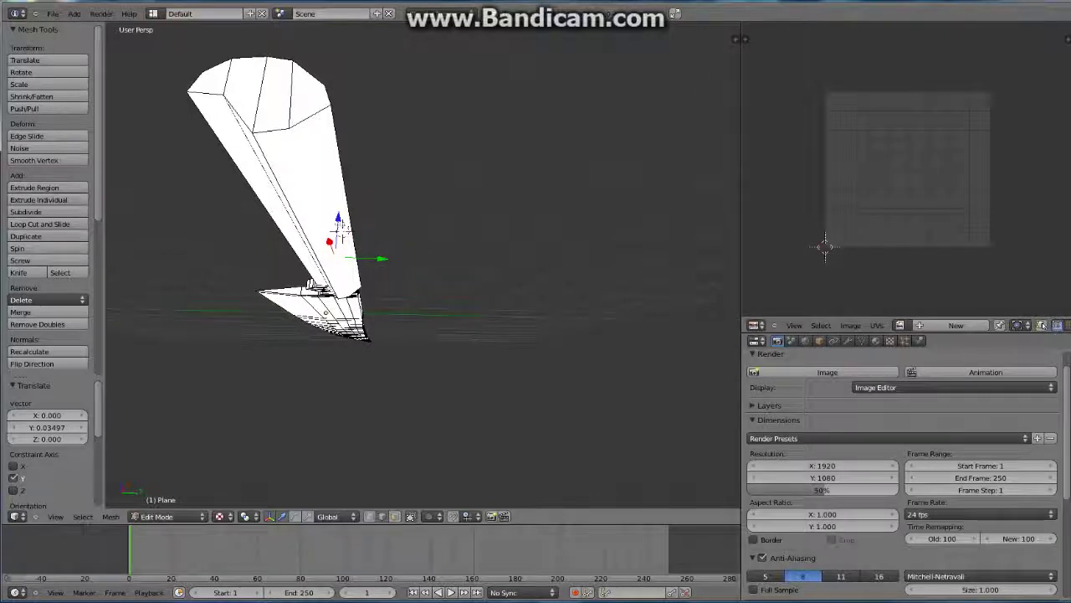
pyautogui.press('g')
pyautogui.press('z')
pyautogui.click(339, 224)
# With the handle upright, nudge its end vertices along Z, Y and X.
pyautogui.moveTo(339, 224); pyautogui.dragTo(333, 226, button='middle')
pyautogui.press('g')
pyautogui.press('z')
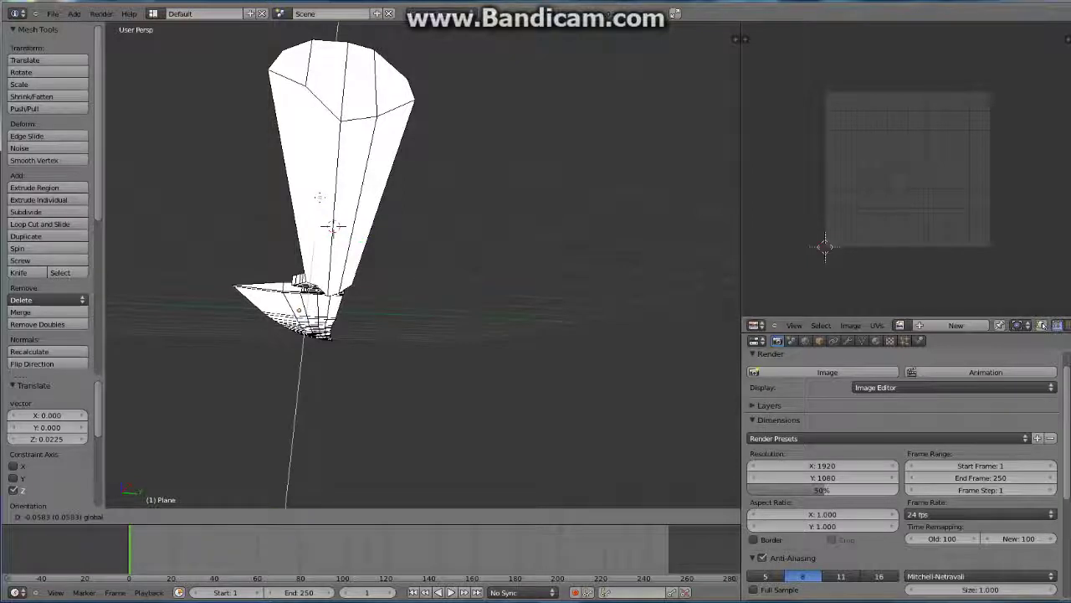
pyautogui.click(333, 226)
pyautogui.press('g')
pyautogui.press('y')
pyautogui.click(333, 226)
pyautogui.press('g')
pyautogui.press('x')
pyautogui.click(333, 225)
# Move the handle vertices along Z, then shift them -0.03698 along Y.
pyautogui.press('g')
pyautogui.press('z')
pyautogui.click(333, 226)
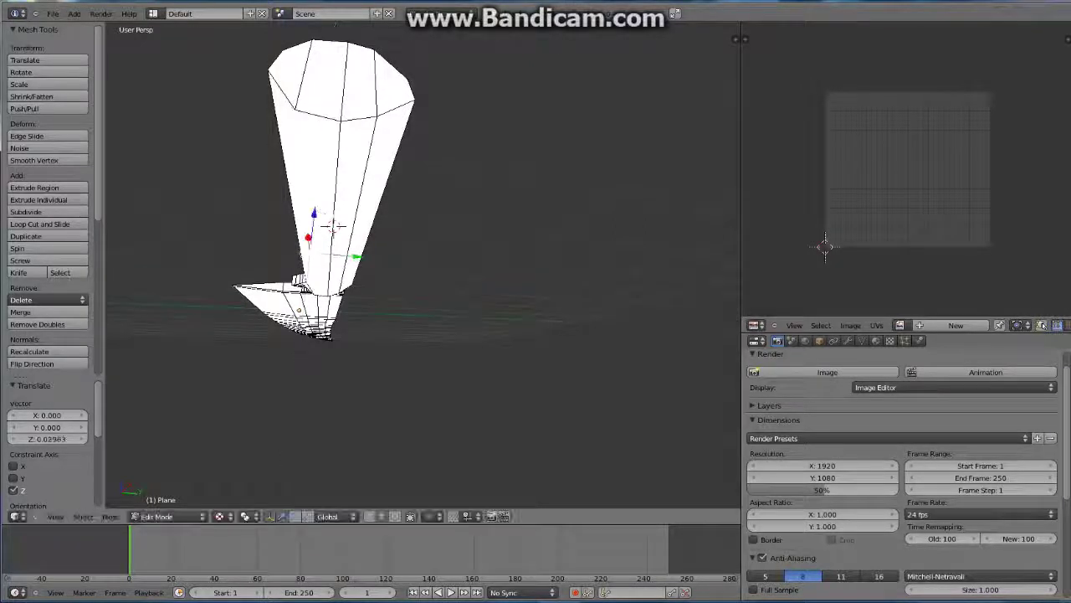
pyautogui.moveTo(333, 226); pyautogui.dragTo(350, 226, button='middle')
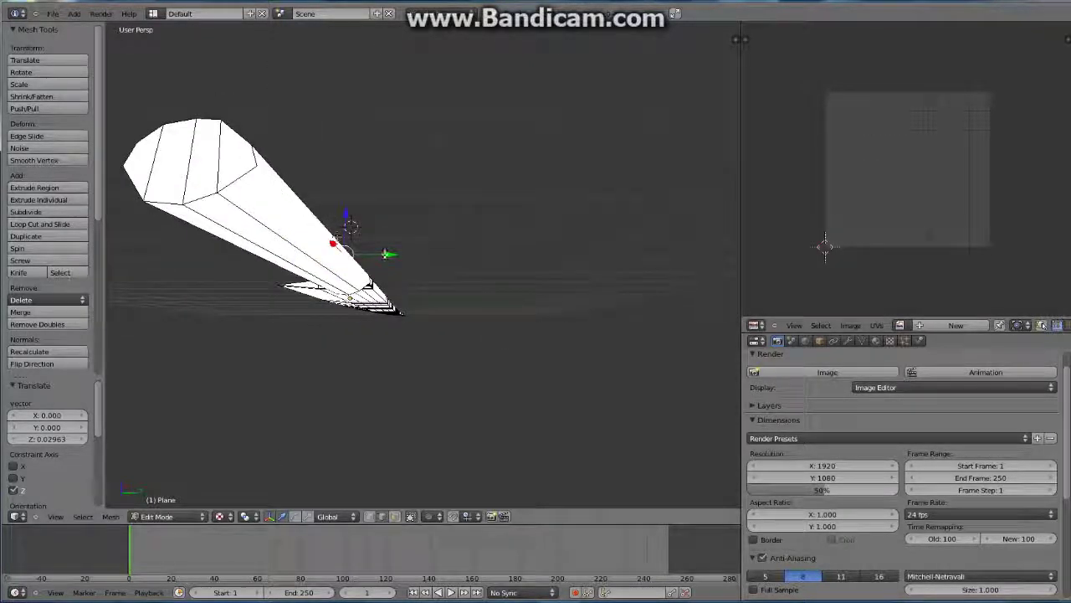
pyautogui.moveTo(385, 254); pyautogui.dragTo(384, 254)
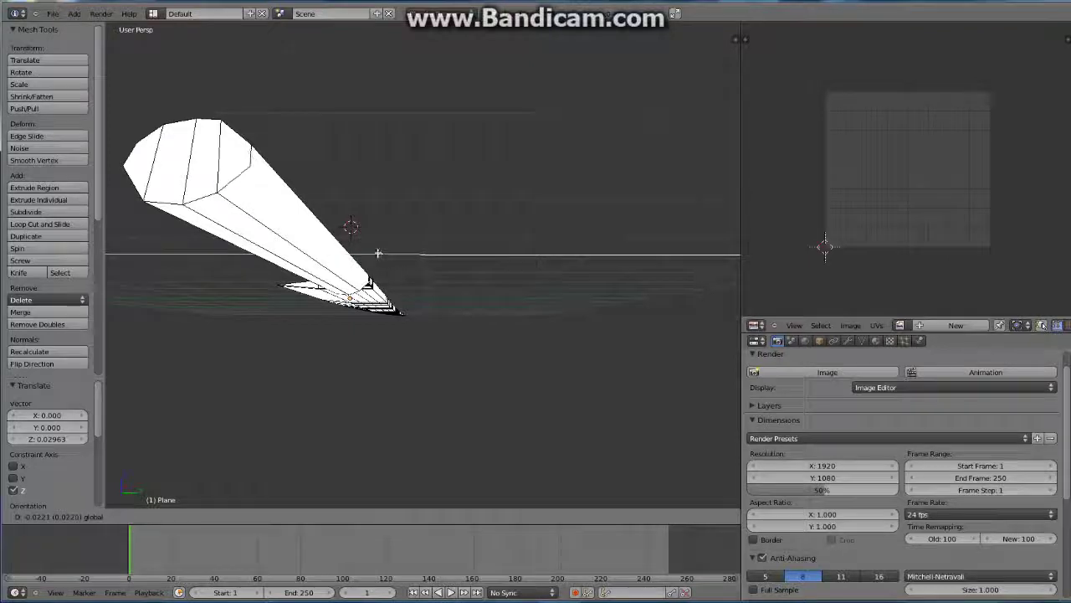
pyautogui.click(382, 254)
pyautogui.moveTo(382, 253)
pyautogui.mouseDown(button='middle')
pyautogui.moveTo(359, 269)
pyautogui.moveTo(517, 308)
pyautogui.moveTo(502, 301)
pyautogui.mouseUp(button='middle')
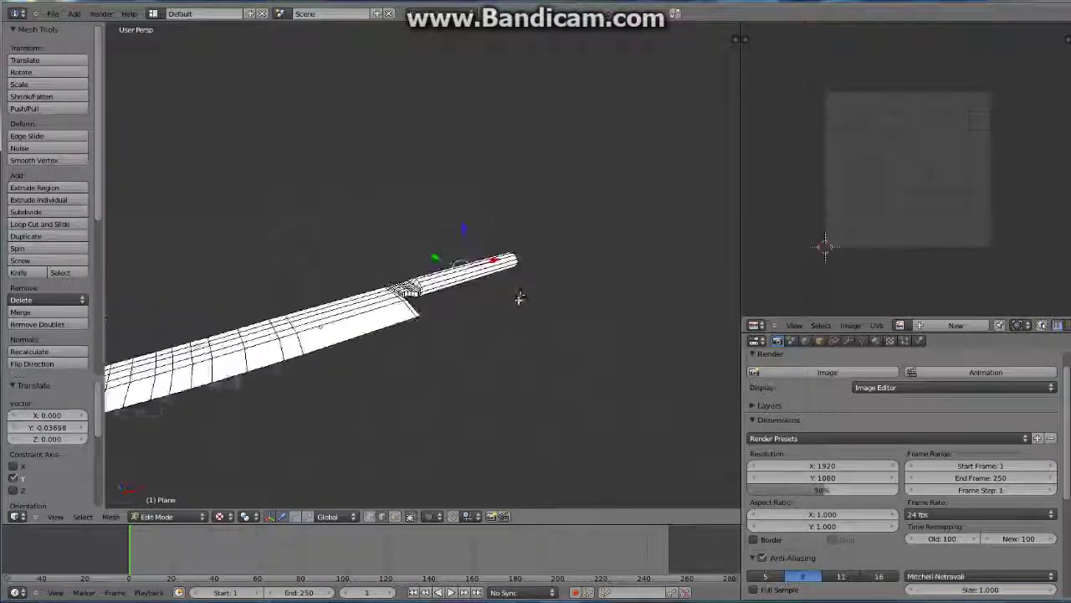
# Raise the blade tip vertices along Z in two adjustments.
pyautogui.scroll(3, 469, 326)
pyautogui.moveTo(452, 336)
pyautogui.mouseDown(button='middle')
pyautogui.moveTo(448, 314)
pyautogui.moveTo(521, 262)
pyautogui.moveTo(545, 314)
pyautogui.moveTo(657, 305)
pyautogui.moveTo(590, 273)
pyautogui.mouseUp(button='middle')
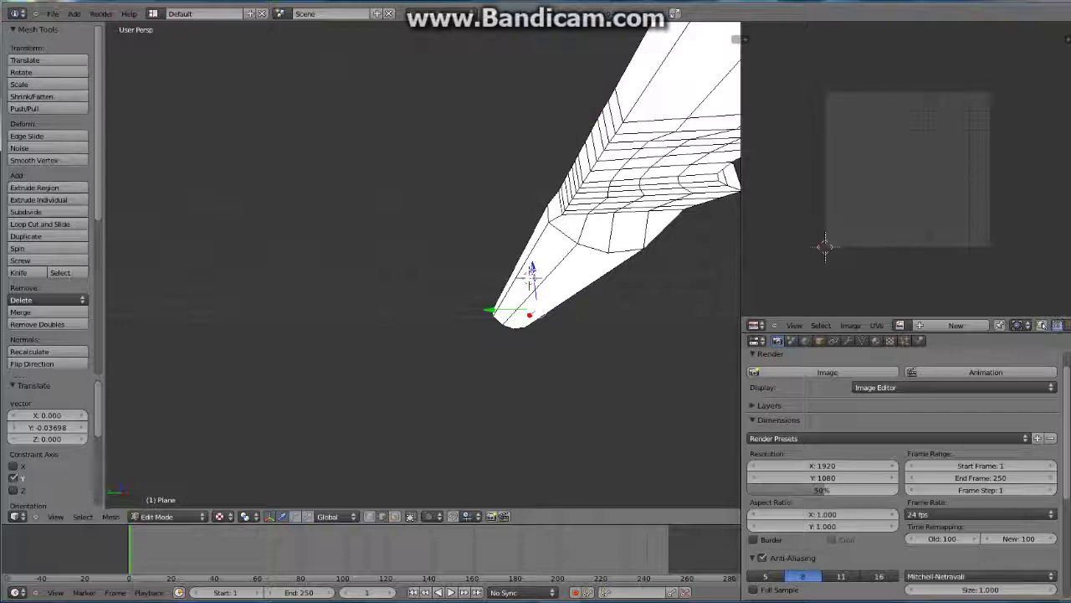
pyautogui.press('g')
pyautogui.press('z')
pyautogui.click(577, 263)
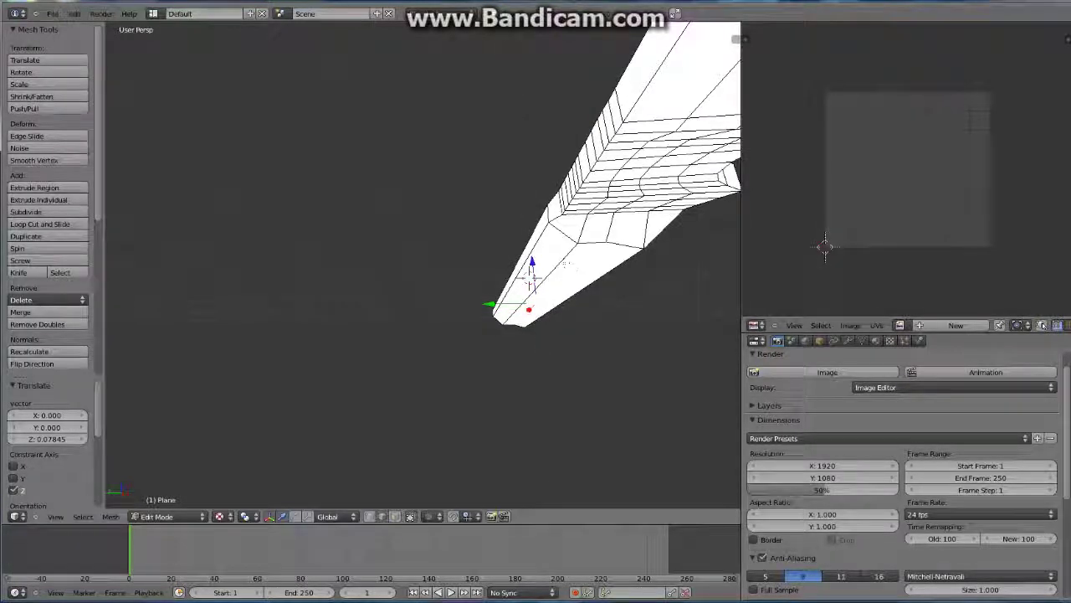
pyautogui.press('g')
pyautogui.press('z')
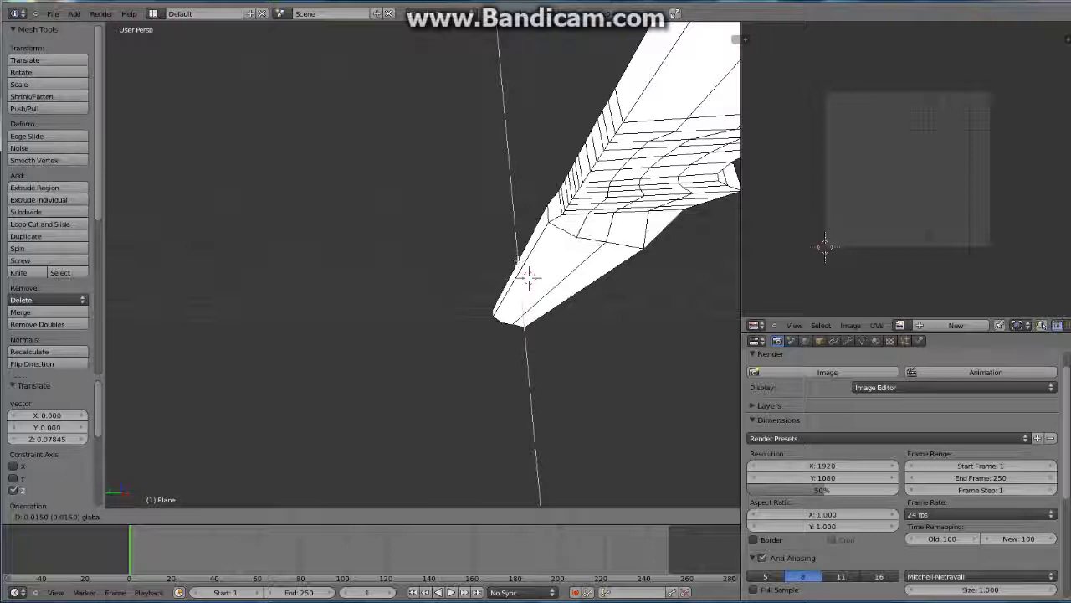
pyautogui.click(529, 278)
# Select the single tip vertex and move it 0.04684 along Z.
pyautogui.moveTo(529, 278); pyautogui.dragTo(661, 242, button='middle')
pyautogui.rightClick(619, 313)
pyautogui.press('g')
pyautogui.press('z')
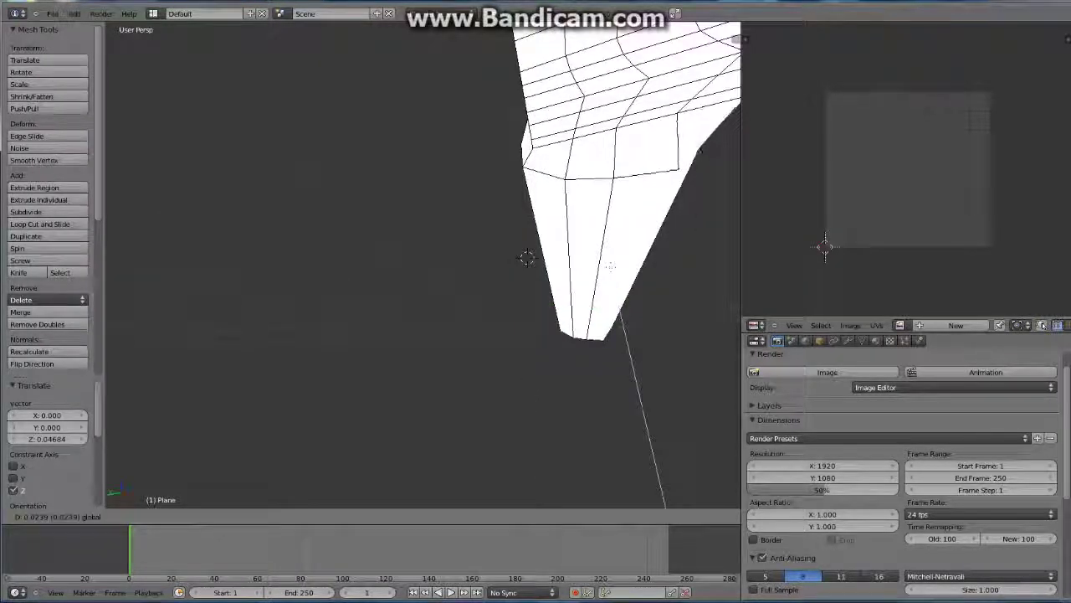